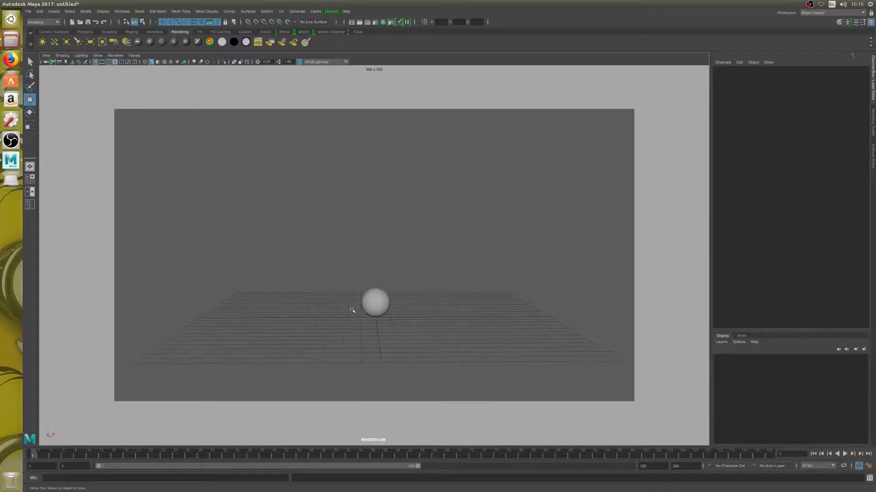
Step: Pan the RENDERCAM view so the sphere and grid sit slightly lower in frame, and lock the camera
middle_click_drag(352, 309, 338, 319, "alt")
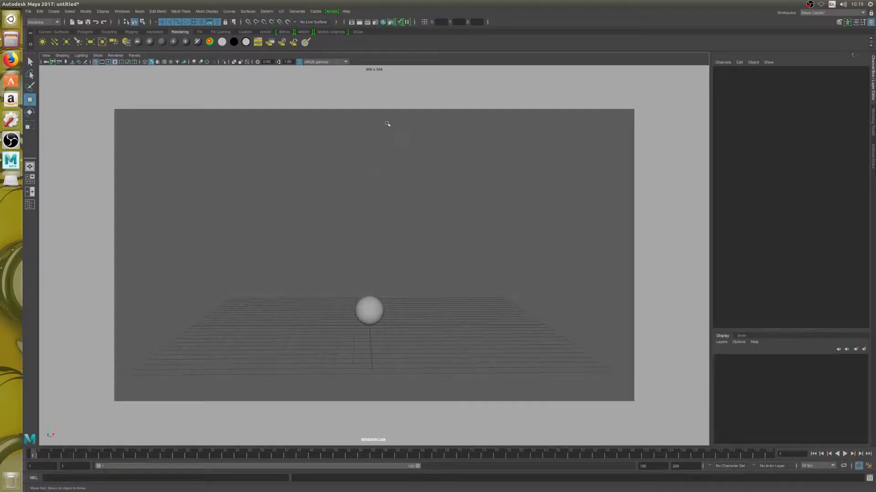
left_click(53, 62)
left_click_drag(395, 256, 387, 220, "alt")
Step: Switch to the four-view layout, change the top view to perspective and bring the sphere closer
left_click(133, 55)
mouse_move(173, 62)
left_click(129, 55)
key("space")
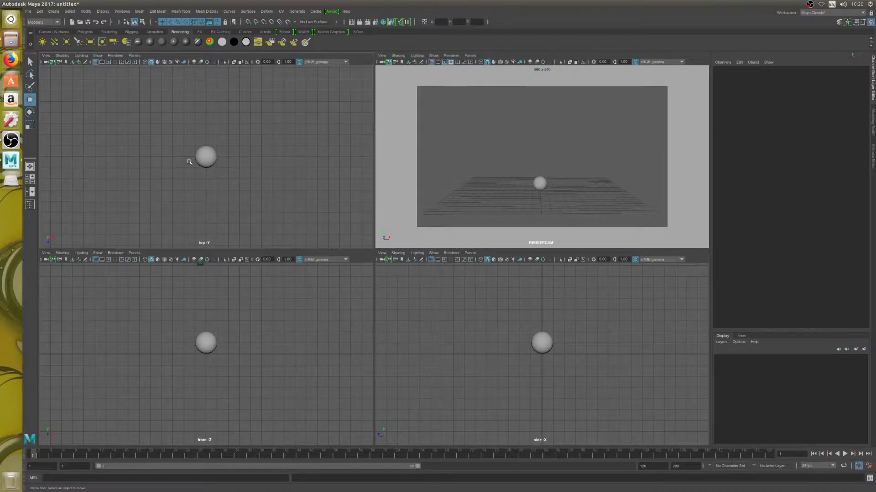
key("space")
left_click_drag(201, 151, 190, 213)
scroll(207, 181, "up", 7)
Step: Raise the sphere high above the grid to a Translate Y of about 10.8, framing it in the full-size RENDERCAM view
left_click(208, 189)
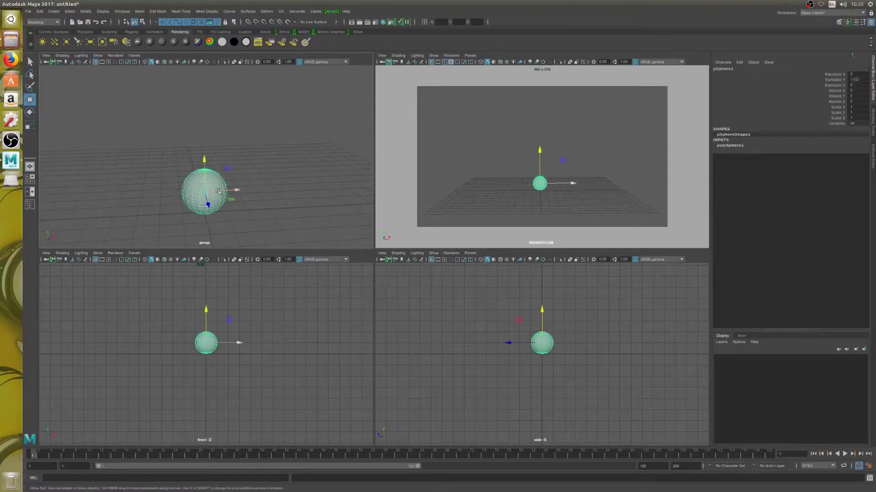
left_click_drag(208, 160, 210, 122)
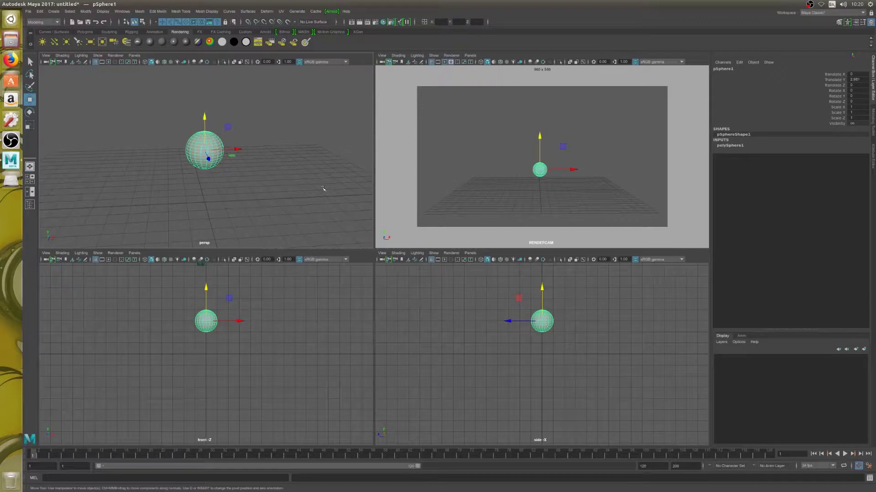
key("space")
middle_click_drag(494, 365, 495, 296)
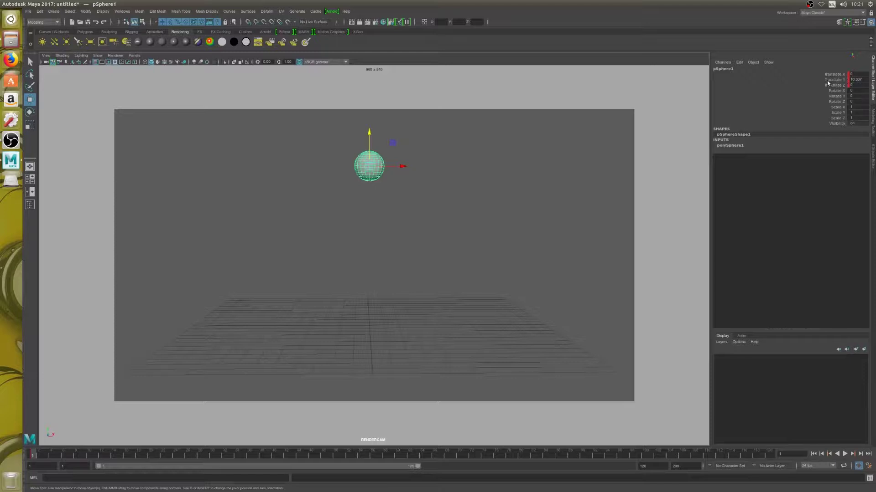
Step: Undo the key on all translate channels and key only the sphere's Translate Y at frame 1
key("ctrl+z")
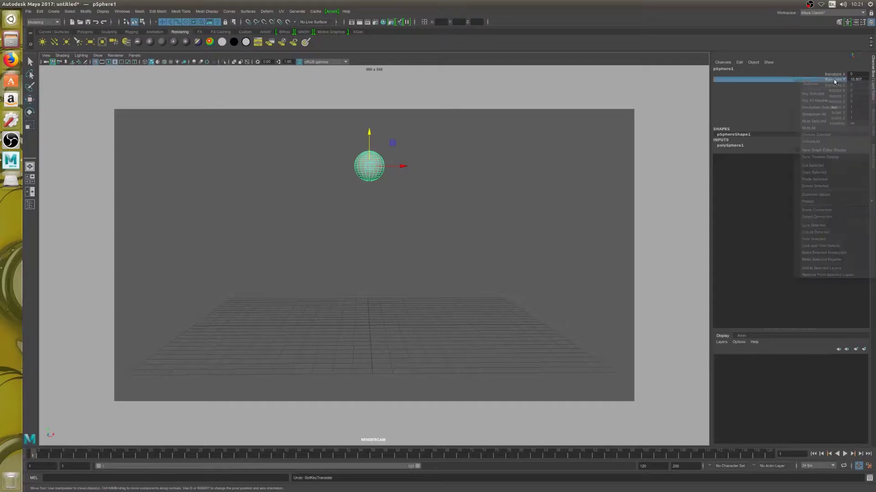
left_click(833, 80)
right_click(833, 79)
left_click(829, 93)
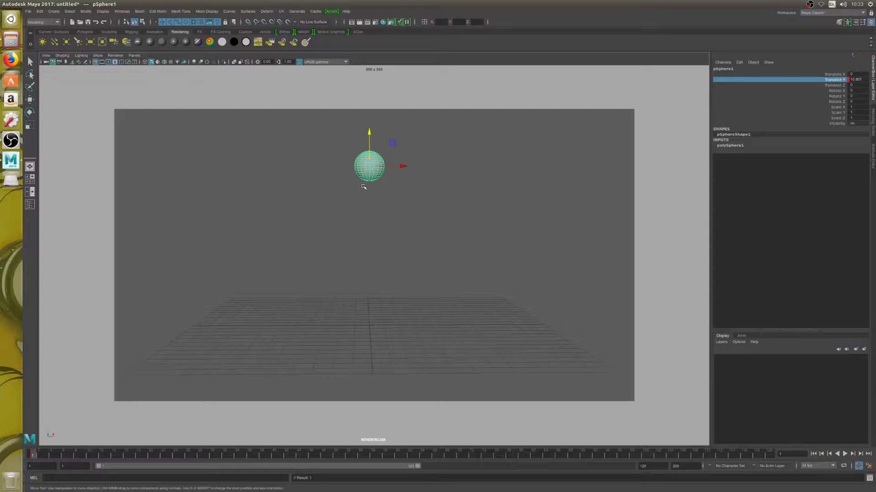
Step: Lower the sphere slightly to a Translate Y of about 10.4 and key it at frame 3
key("alt+period")
key("alt+period")
left_click_drag(370, 135, 369, 137)
key("s")
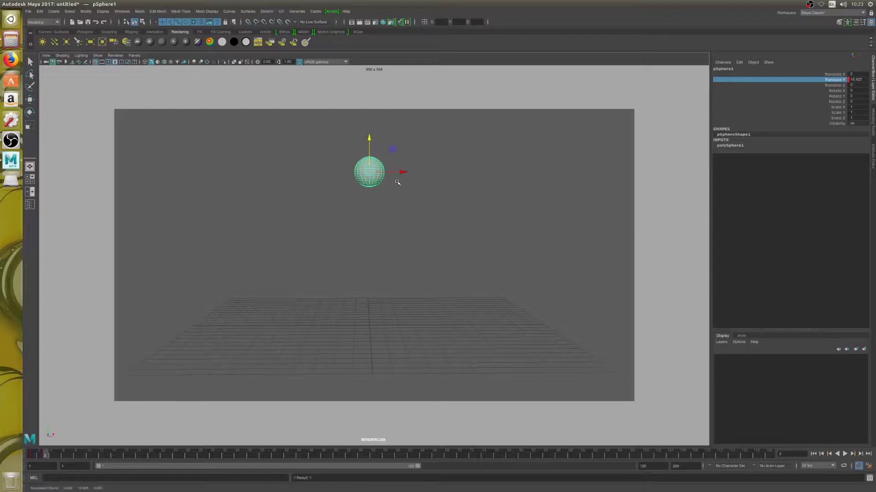
Step: Key the sphere progressively lower at frames 5 and 7, reaching a Translate Y of about 7.0
key("alt+period")
key("alt+period")
left_click_drag(369, 137, 377, 192)
key("s")
key("alt+period")
key("alt+period")
key("s")
key("alt+period")
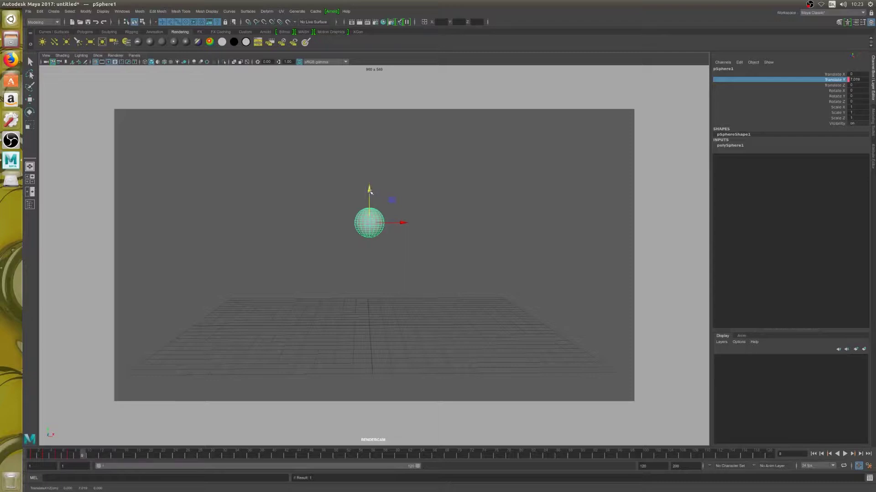
Step: Key the sphere's fall at frames 9 and 11, bringing it down to the grid at a Translate Y of about 0.88
left_click_drag(370, 190, 370, 282)
key("s")
key("alt+period")
key("alt+period")
key("alt+period")
key("s")
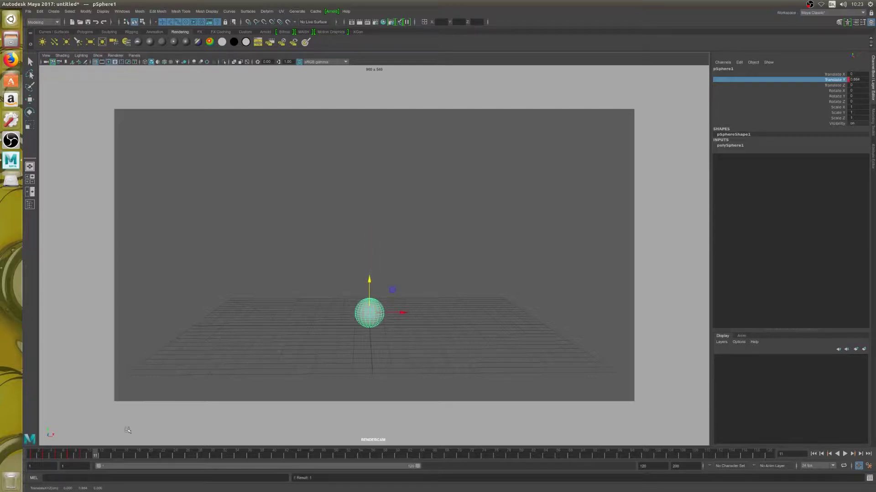
Step: Scrub and play back frames 1 to 11 to check the timing of the sphere's fall
left_click_drag(34, 457, 96, 456)
key("alt+v")
key("Escape")
key("w")
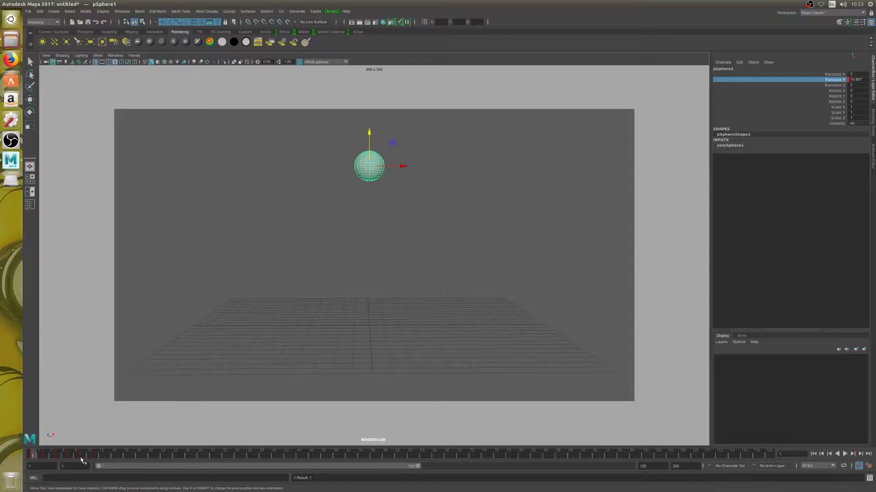
key("alt+v")
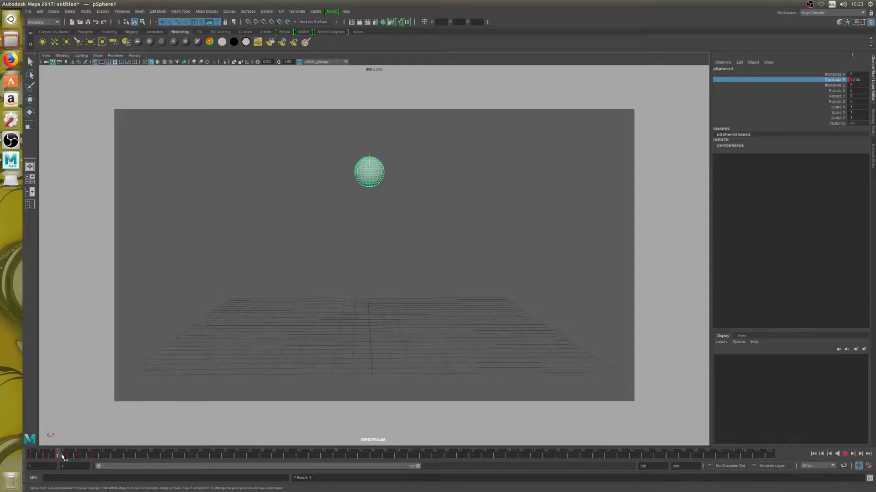
key("alt+v")
Step: Key the sphere's rebound at frames 13 and 15, raising it to a Translate Y of about 4.0 and 7.6
left_click(108, 456)
left_click_drag(369, 282, 372, 234)
key("s")
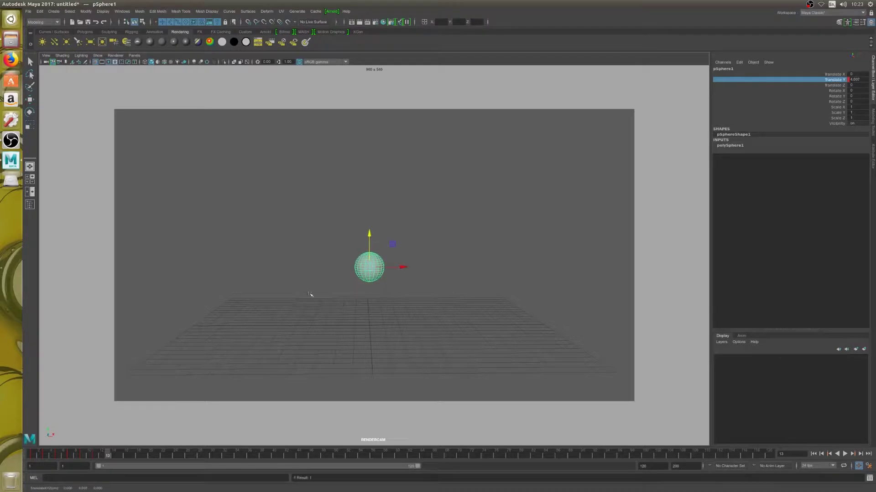
left_click(120, 455)
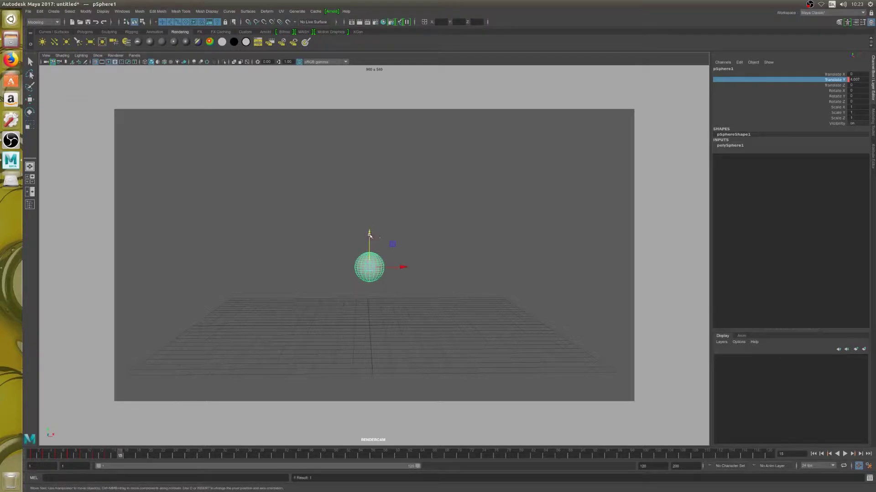
left_click_drag(370, 235, 372, 181)
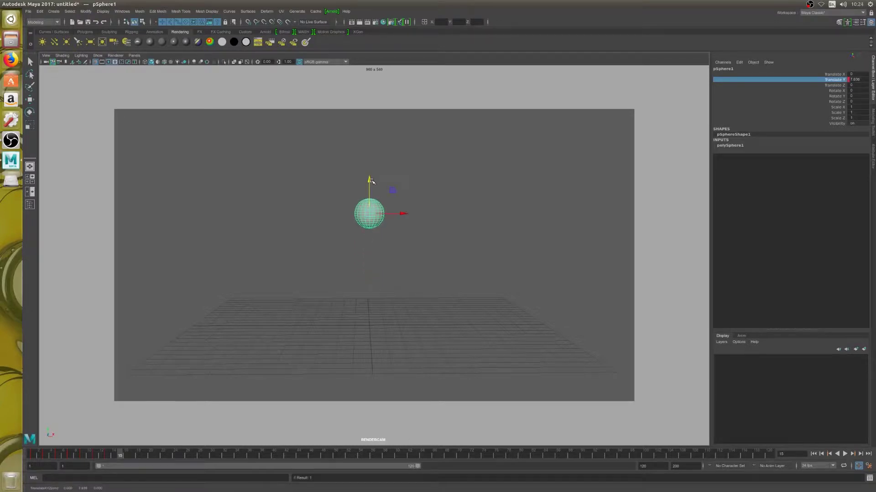
Step: Key the sphere rising more slowly at frames 17 and 19, peaking at a Translate Y of about 9.1
key("alt+period")
key("alt+period")
left_click_drag(367, 182, 370, 159)
key("alt+period")
key("alt+period")
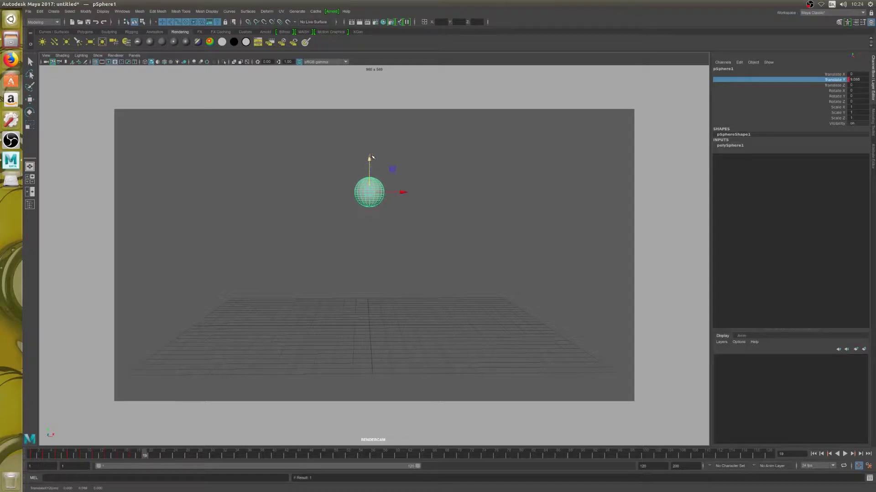
Step: Key the sphere's second fall every two frames from 21 to 29, ending on the grid at a Translate Y of about 0.88
key("alt+period")
key("alt+period")
left_click_drag(371, 157, 377, 278)
key("alt+period")
key("alt+period")
key("alt+period")
key("alt+period")
key("alt+period")
key("alt+period")
key("s")
key("alt+period")
key("alt+period")
key("s")
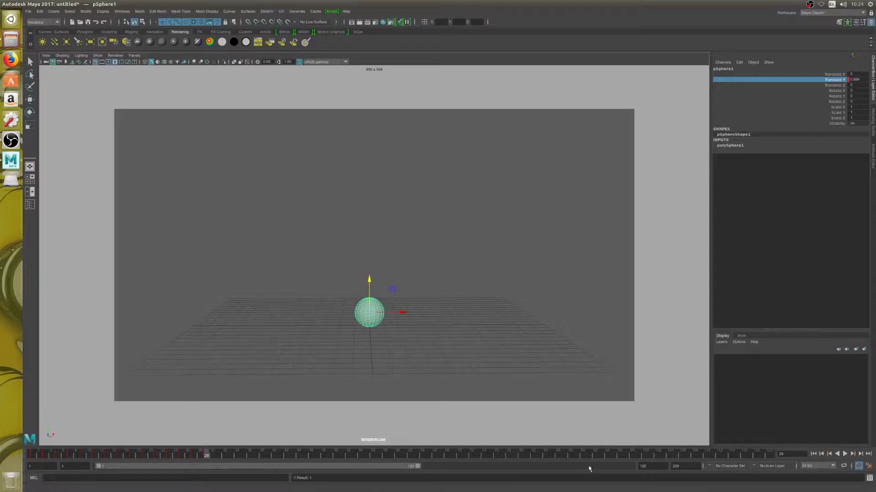
Step: Shorten the playback range to end at frame 37 and review the full bounce from the first frame
left_click_drag(417, 466, 194, 480)
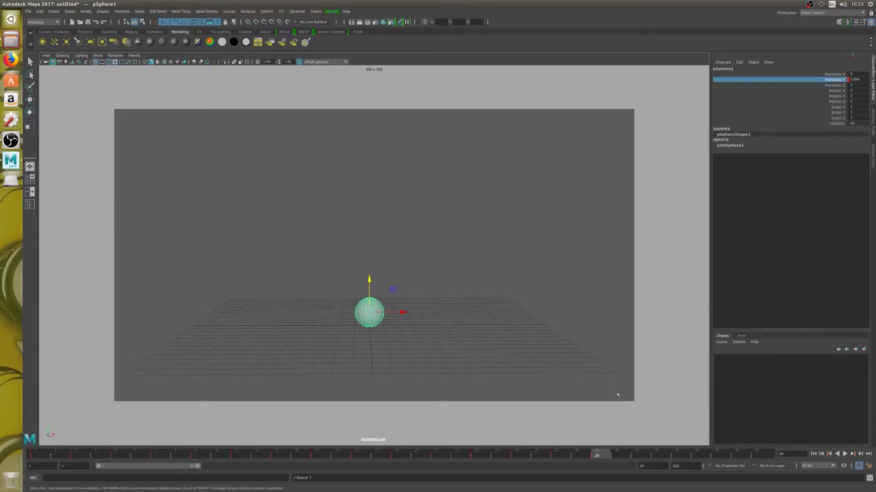
left_click(814, 454)
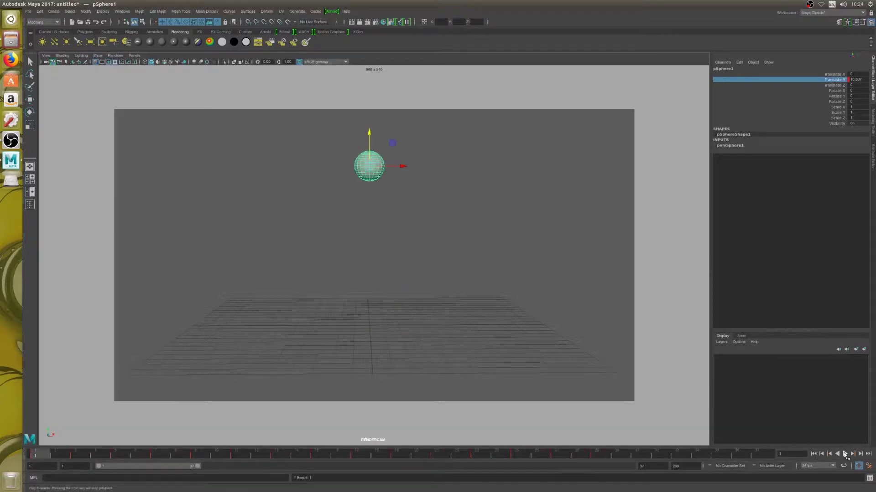
left_click(845, 455)
key("Escape")
key("w")
key("alt+v")
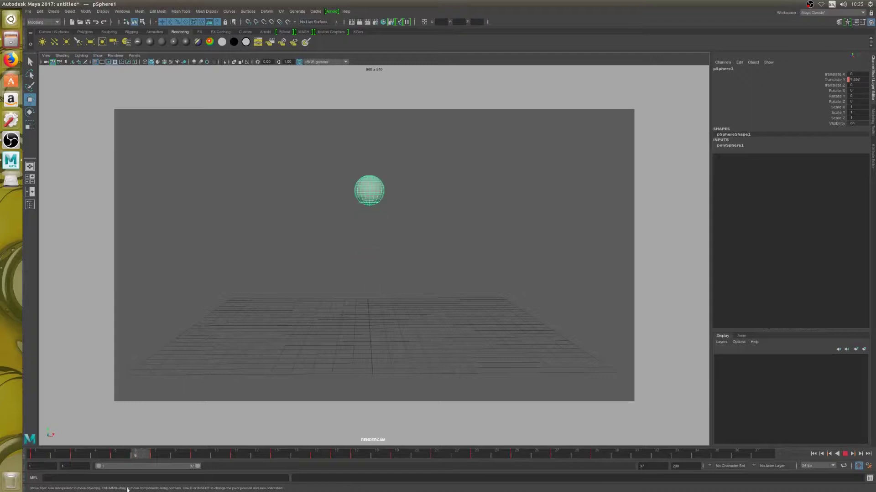
left_click_drag(37, 454, 115, 455)
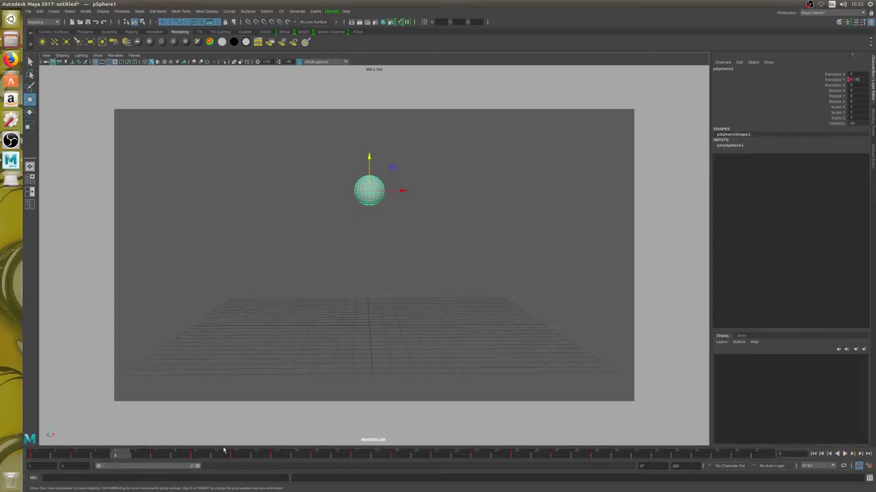
key("alt+v")
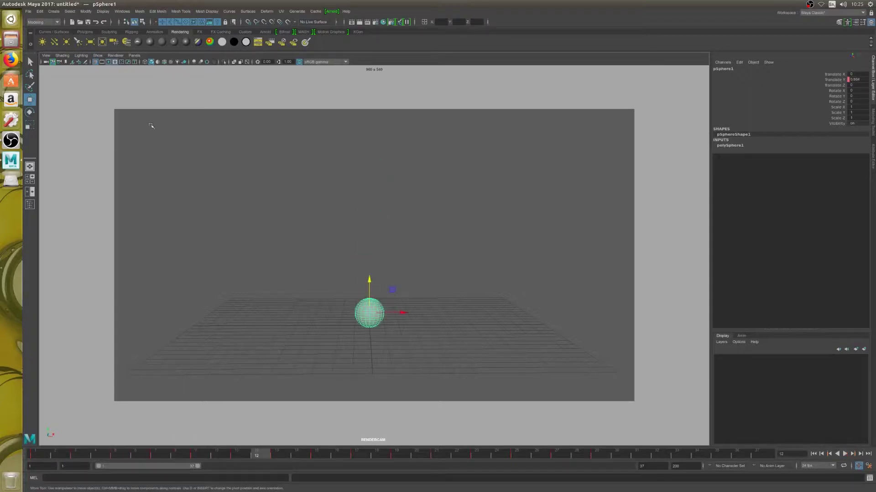
Step: Open the Graph Editor for the sphere, resize it and place it beside the sphere in the view
left_click(122, 11)
mouse_move(154, 53)
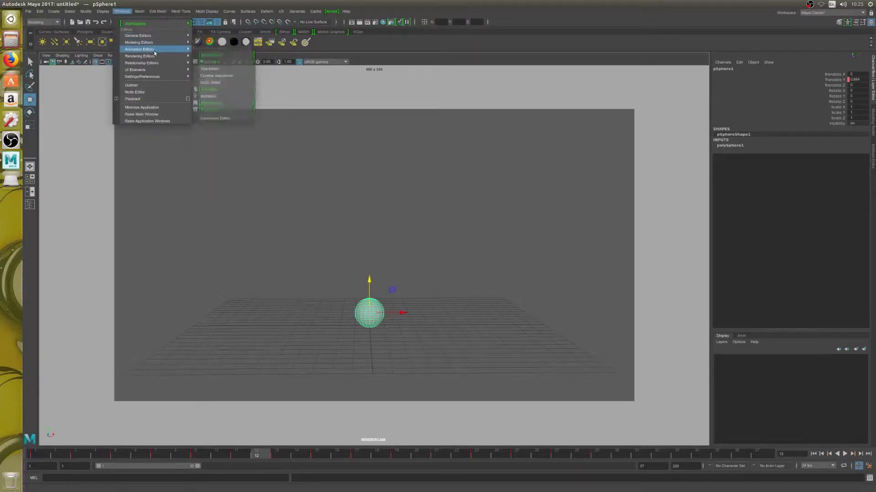
left_click(210, 54)
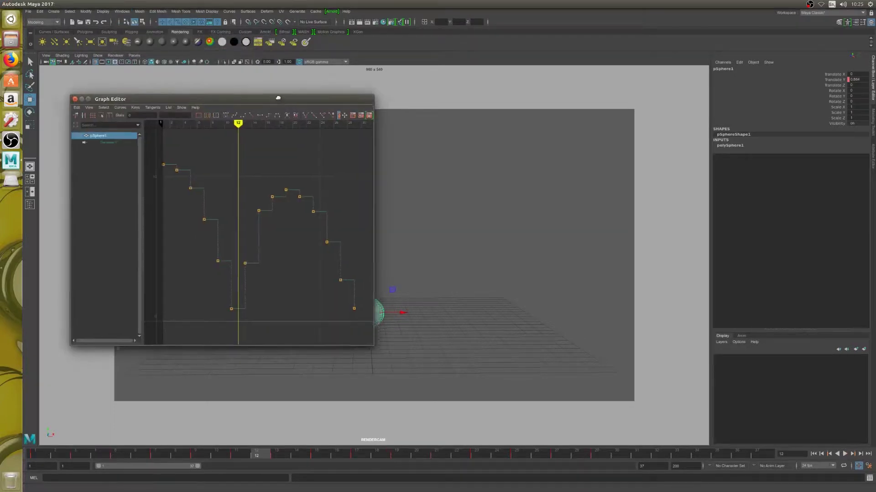
left_click_drag(278, 97, 266, 83)
left_click_drag(363, 332, 424, 360)
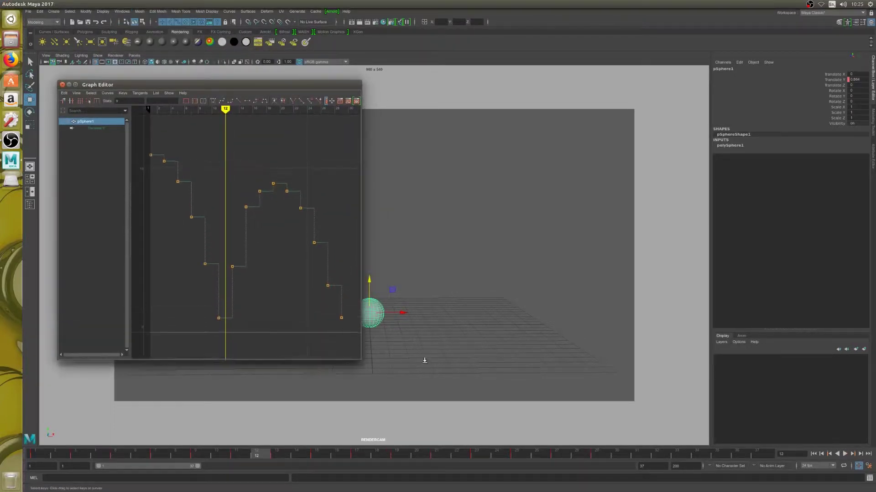
left_click_drag(362, 351, 541, 378)
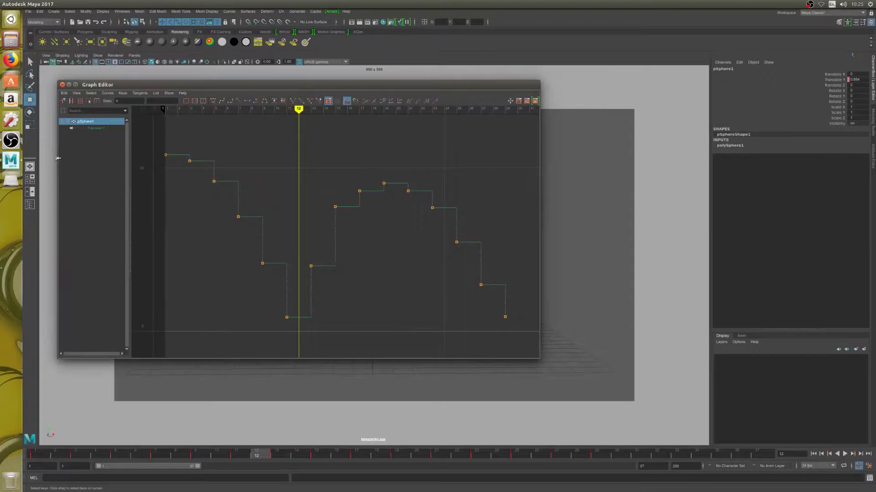
left_click_drag(58, 158, 208, 180)
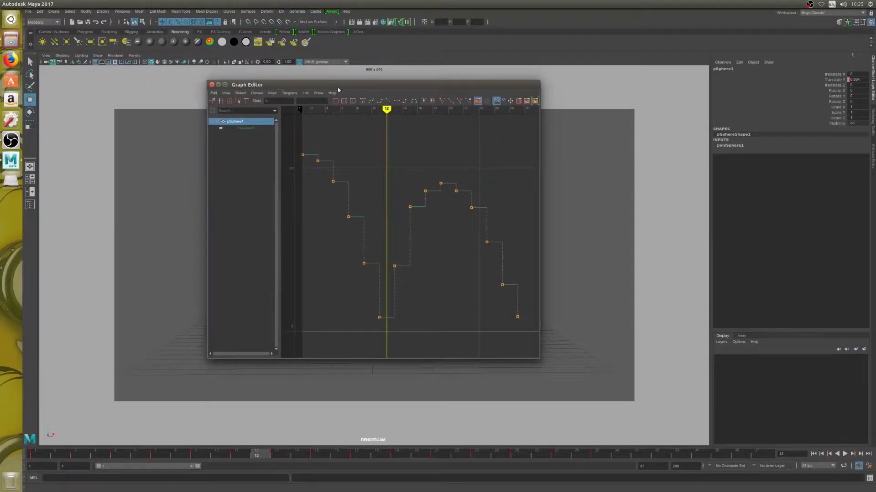
left_click_drag(338, 90, 125, 120)
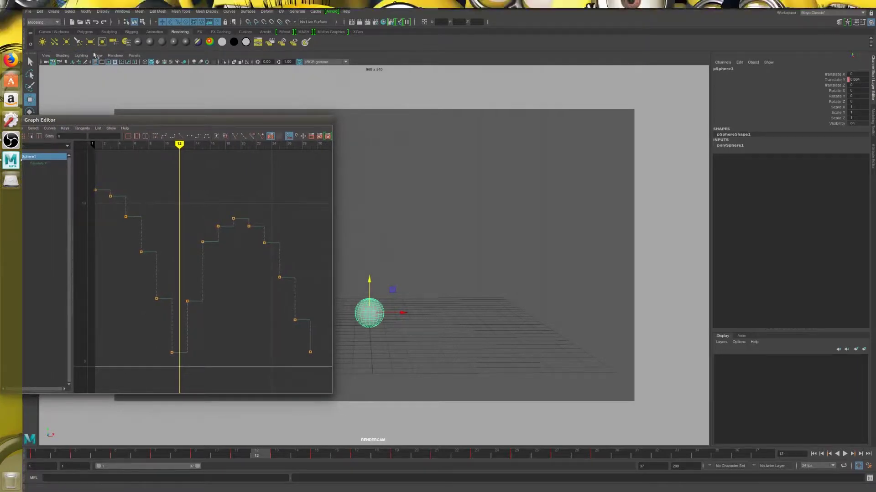
Step: Pan the RENDERCAM view sideways with the 2D Pan/Zoom Tool so the sphere clears the Graph Editor
left_click(46, 56)
mouse_move(105, 199)
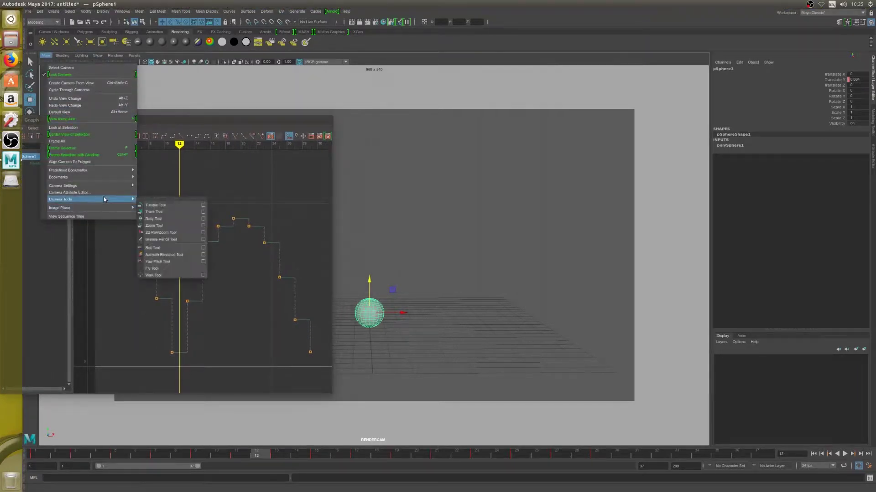
left_click(203, 233)
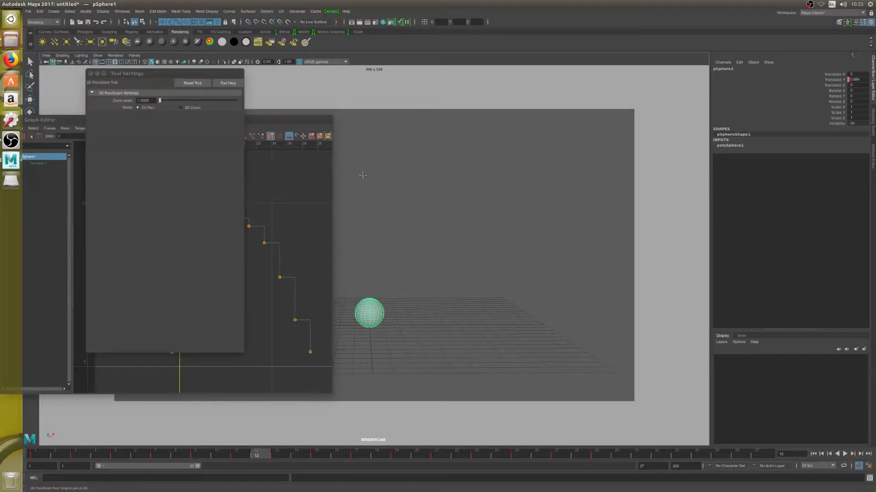
left_click_drag(373, 191, 532, 191)
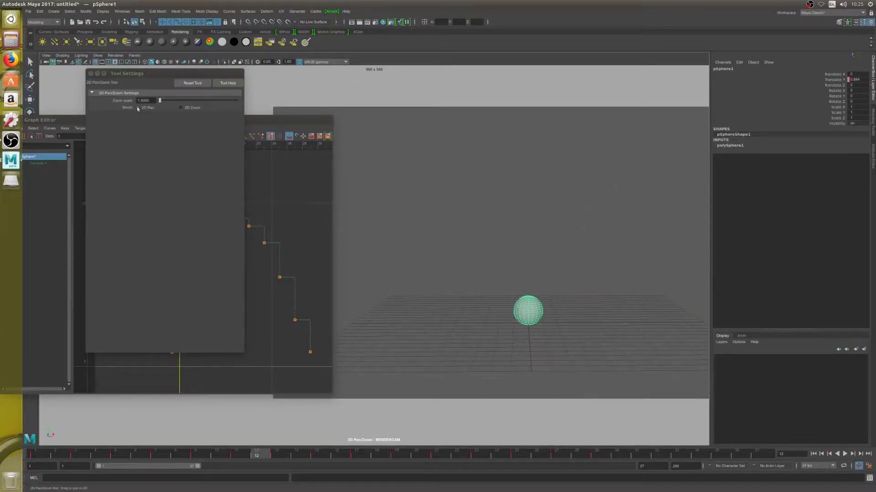
left_click(90, 73)
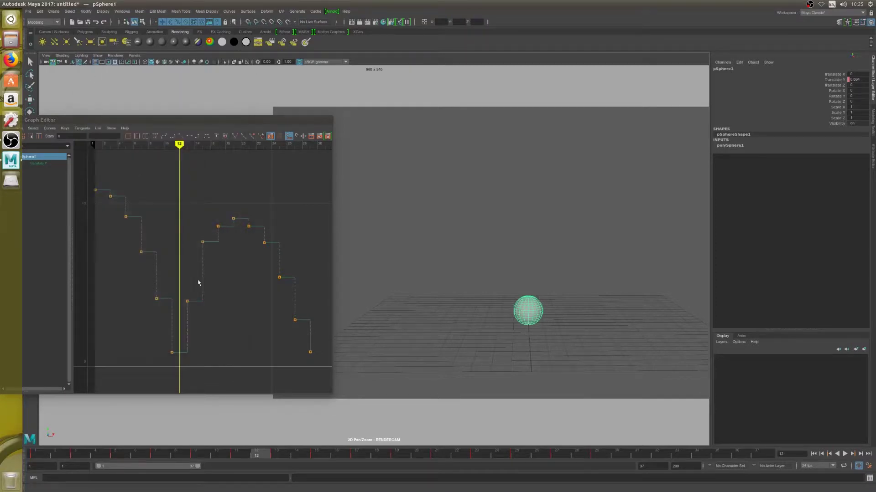
Step: Step through the sphere's first fall from frame 1 to frame 12, comparing its position with the stepped curve
left_click_drag(111, 149, 94, 145)
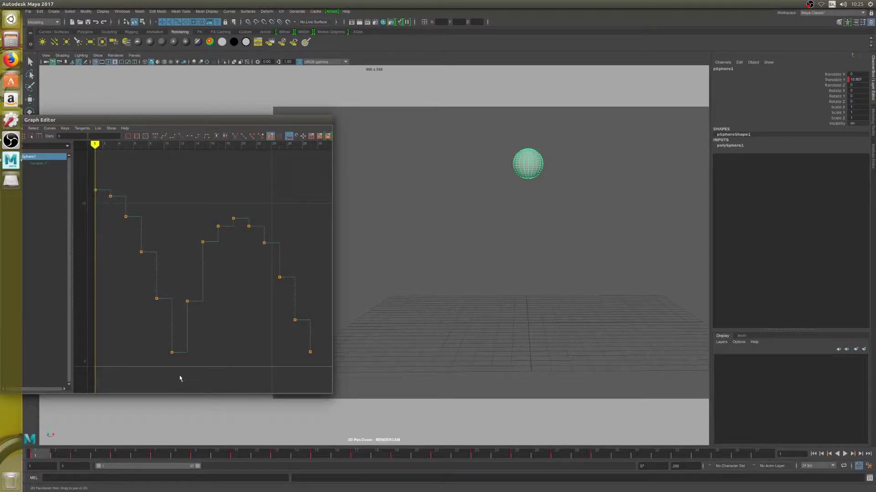
mouse_move(96, 147)
left_mouse_down()
mouse_move(111, 148)
mouse_move(95, 146)
left_mouse_up()
key("period")
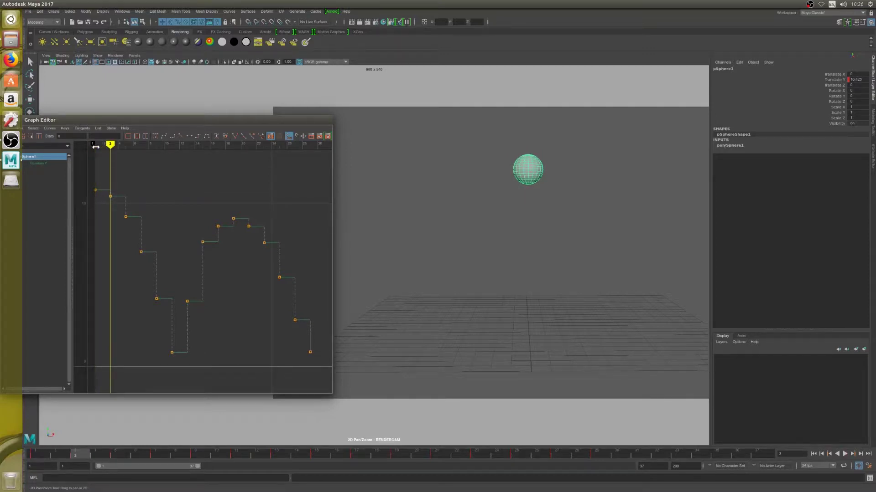
key("period")
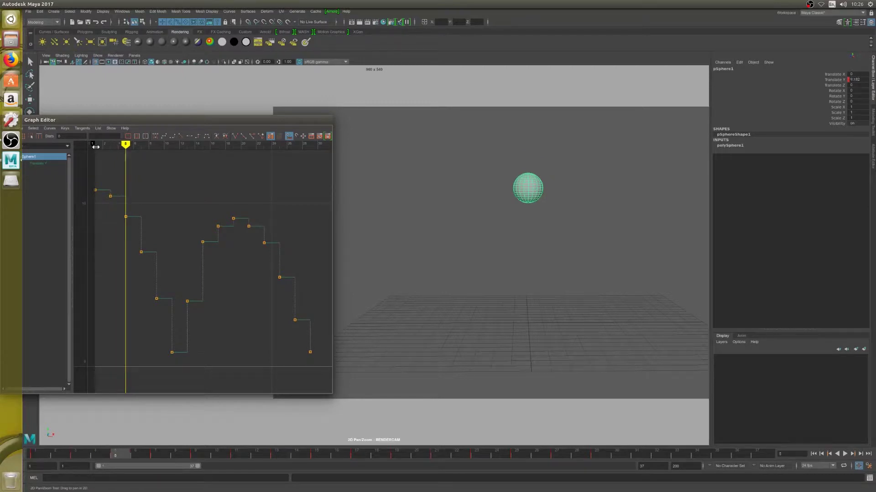
key("period")
key("alt+period")
key("alt+period")
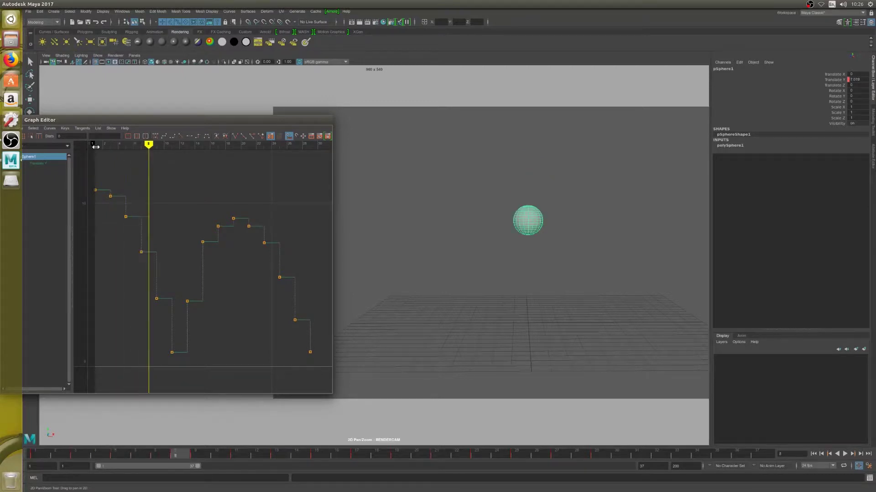
key("alt+period")
key("alt+period")
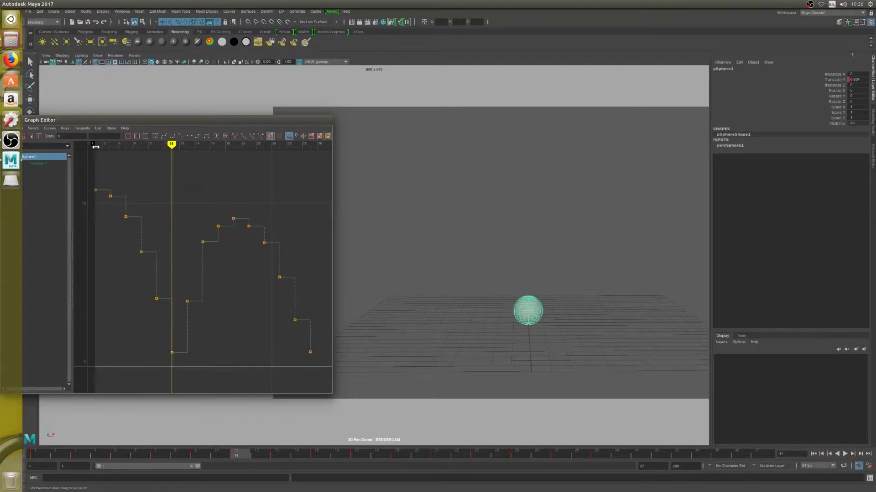
key("alt+period")
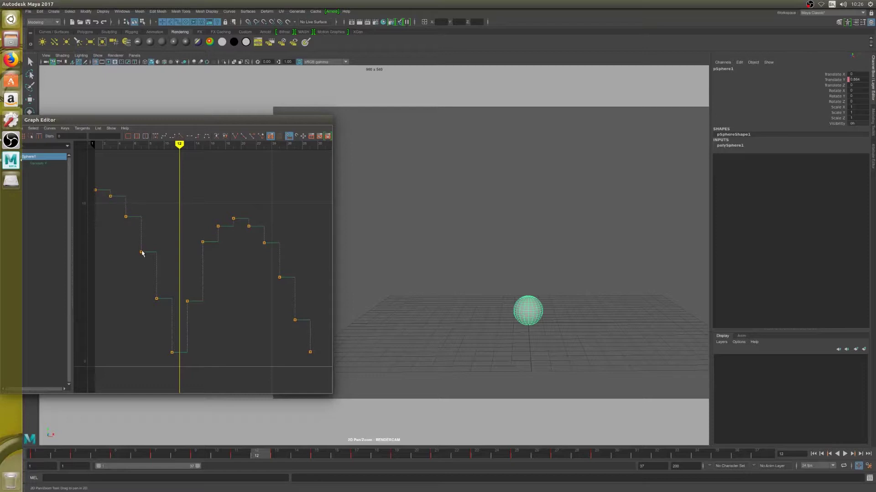
Step: Pick out the curve keys around the first ground contact, select the frame 13 key and set the current time to frame 13
left_click(156, 299)
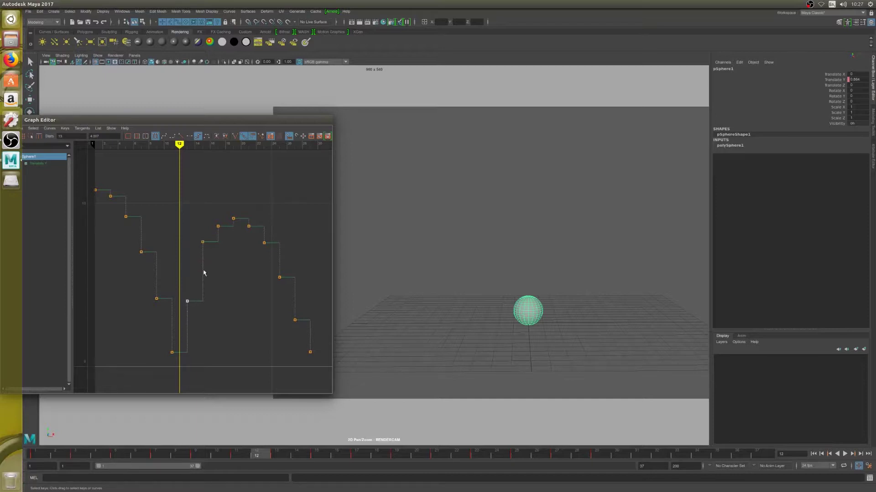
left_click(174, 351)
left_click_drag(175, 288, 197, 314)
left_click_drag(178, 152, 187, 153)
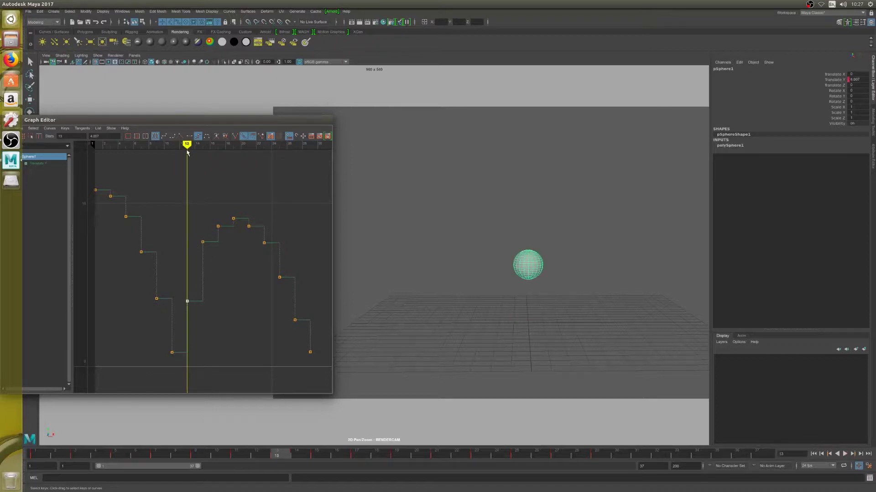
Step: Flip back and forth between frames 13 and 15 to examine how far the sphere moves on its way up
key("period")
key("comma")
key("period")
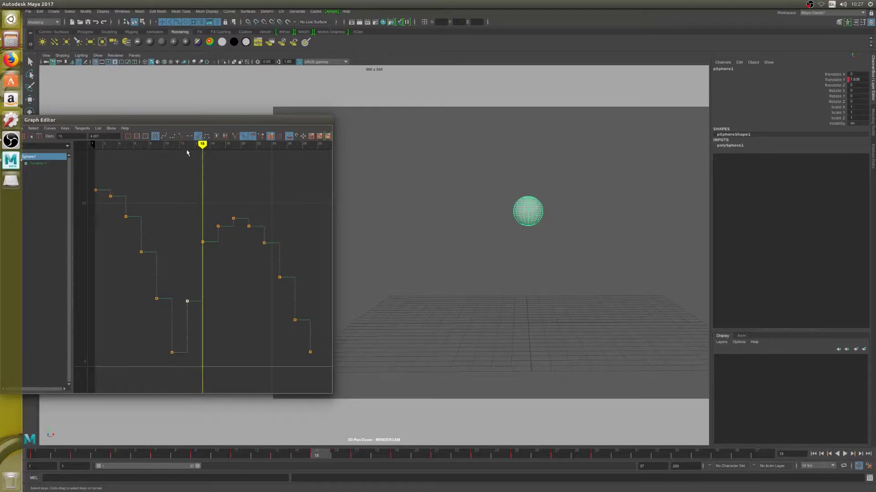
key("alt+comma")
key("alt+comma")
key("alt+period")
key("alt+period")
key("alt+comma")
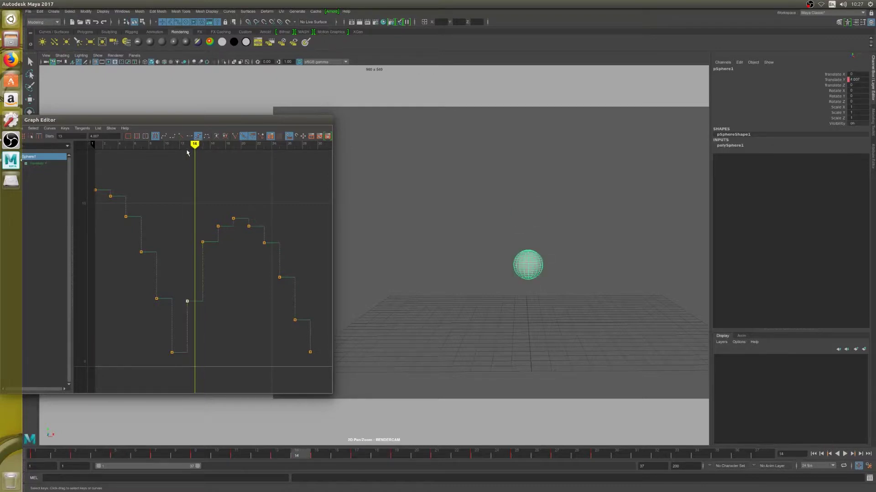
key("alt+comma")
key("alt+period")
key("alt+period")
key("alt+comma")
key("alt+comma")
key("alt+period")
key("alt+period")
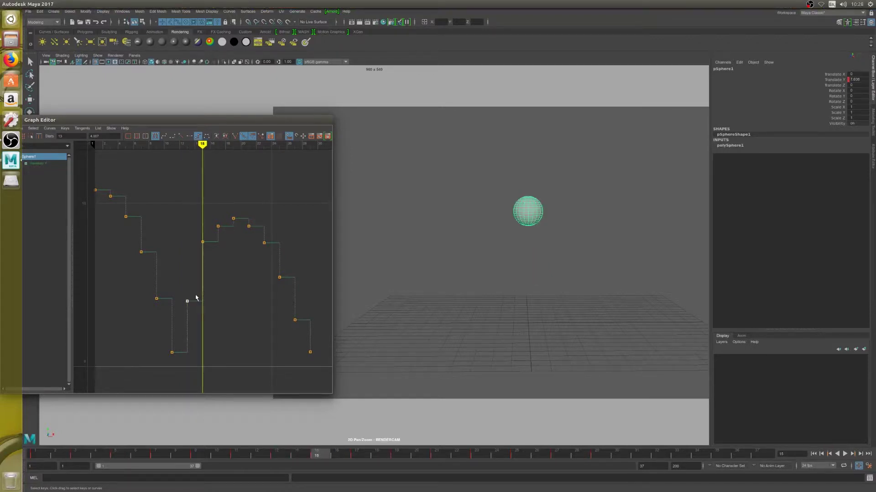
key("alt+comma")
key("alt+comma")
key("alt+period")
key("alt+period")
Step: Try raising the frame 13 key to about 5.18 and review the motion from frame 9 to frame 13
left_click(179, 270)
left_click_drag(187, 227, 206, 249)
left_click_drag(202, 144, 185, 146)
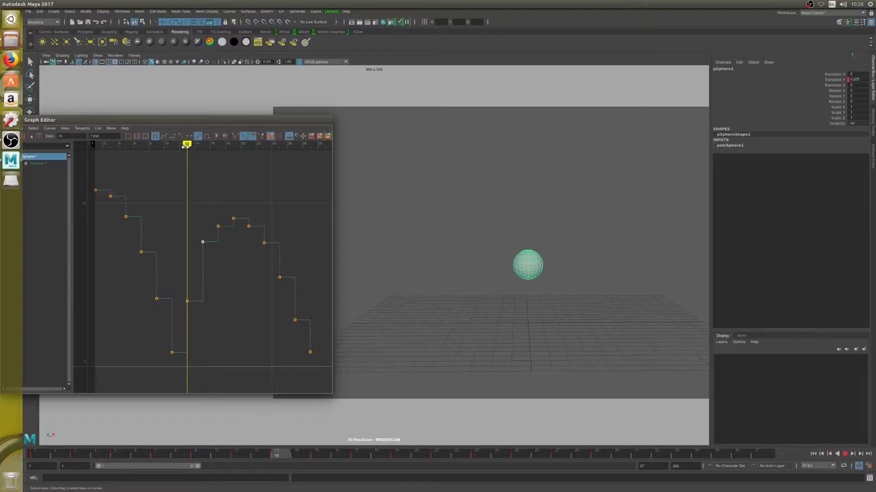
left_click(188, 301)
left_click_drag(187, 296, 187, 283)
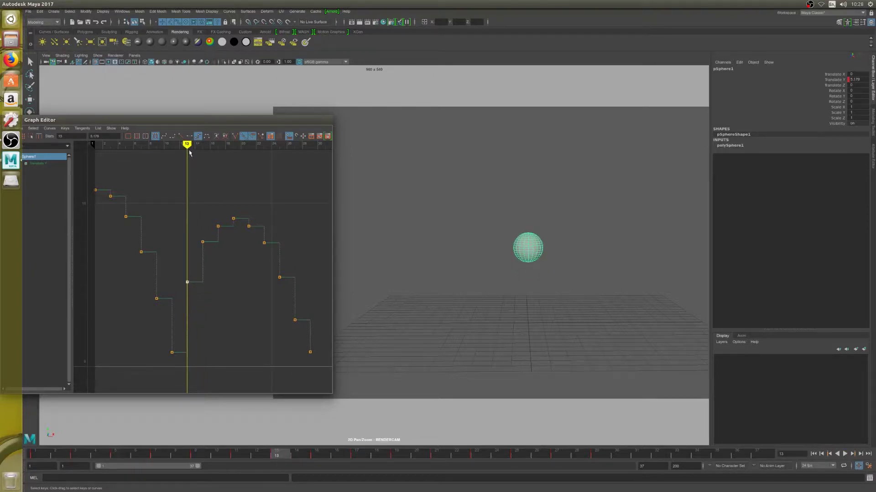
left_click_drag(190, 153, 168, 153)
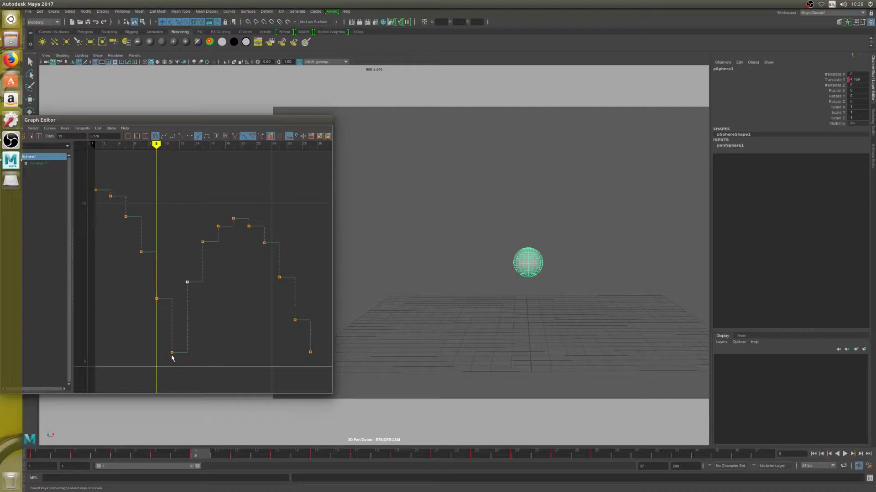
key("alt+period")
key("alt+period")
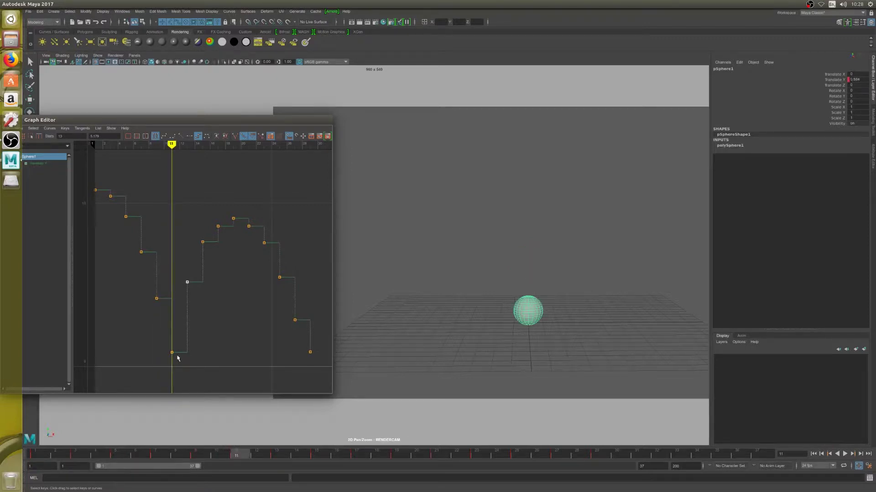
key("alt+period")
key("alt+period")
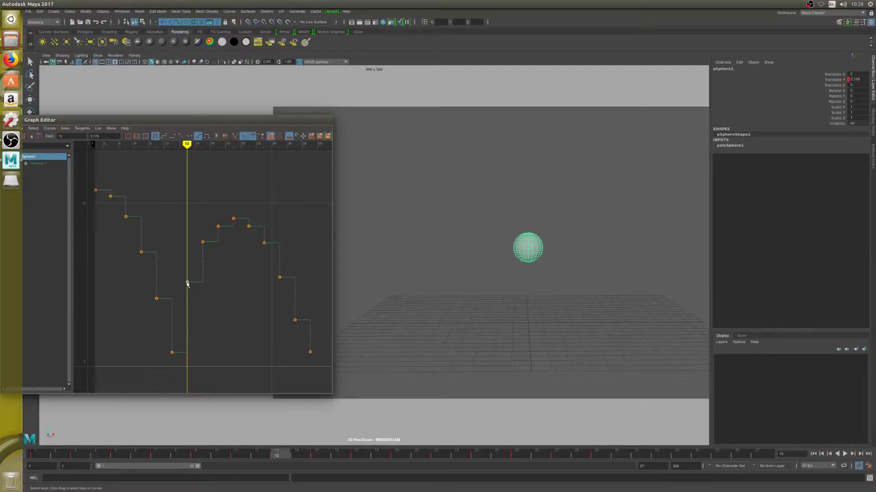
Step: Lower the frame 13 key to about 3.9, slightly below the frame 9 key, checking the frames around the ground contact
middle_click_drag(187, 283, 186, 303)
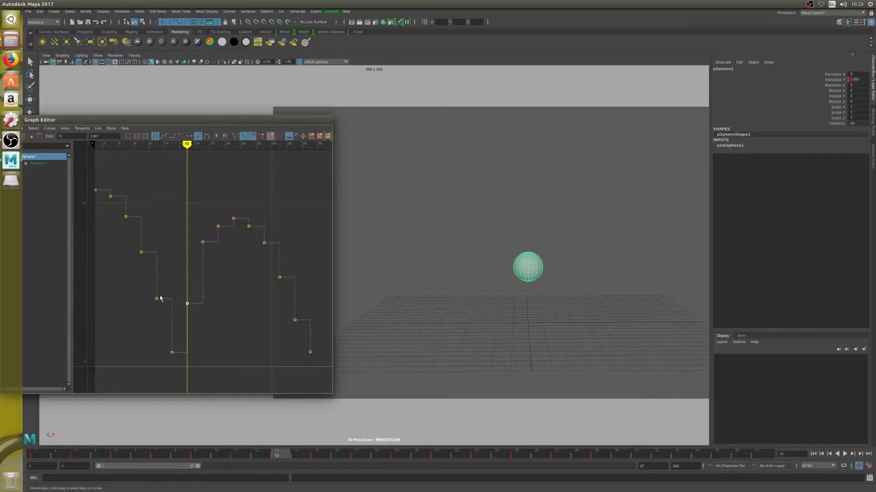
key("alt+comma")
key("alt+comma")
key("alt+comma")
key("alt+comma")
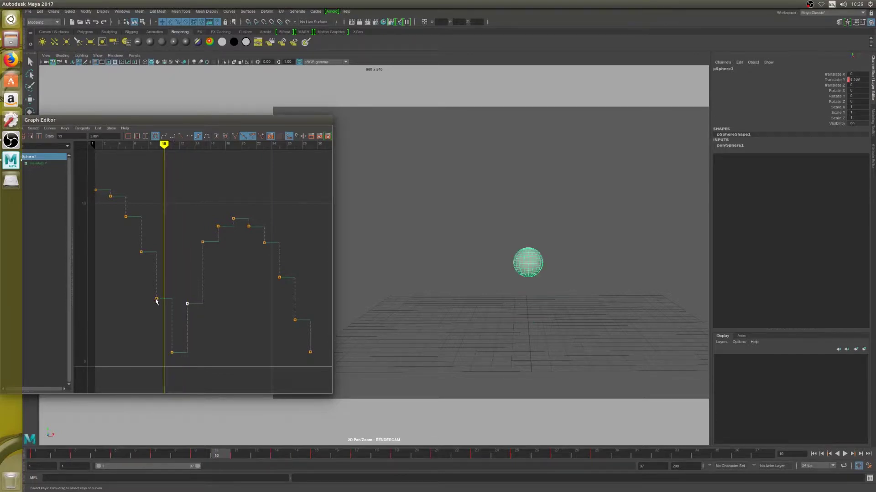
key("alt+period")
key("alt+period")
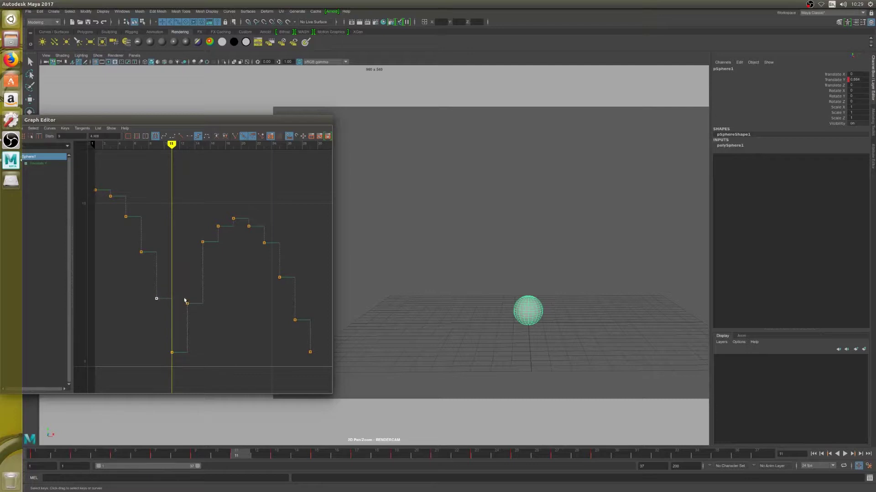
middle_click_drag(186, 303, 187, 306)
Step: Lower the frame 15 key to about 6.3 and the frame 17 key to about 8.4 to even out the rise
left_click(202, 242)
middle_click_drag(203, 243, 190, 299)
middle_click_drag(203, 269, 202, 260)
left_click_drag(171, 145, 203, 145)
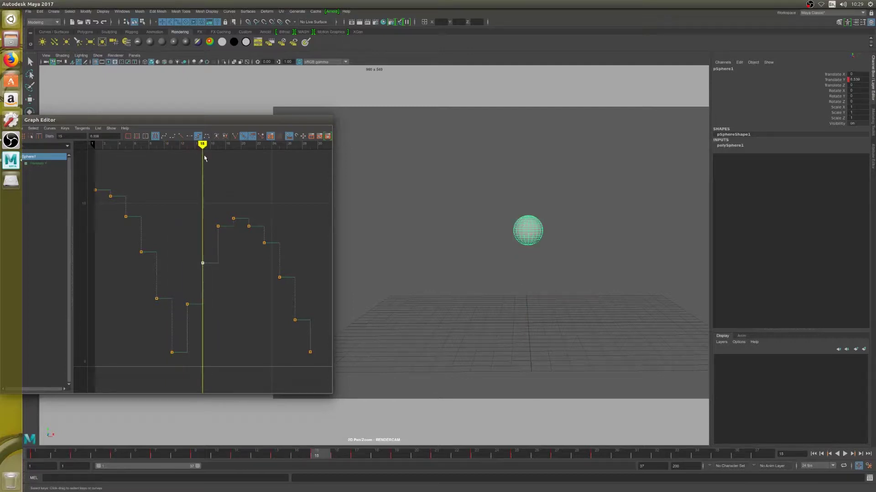
key("alt+period")
key("alt+period")
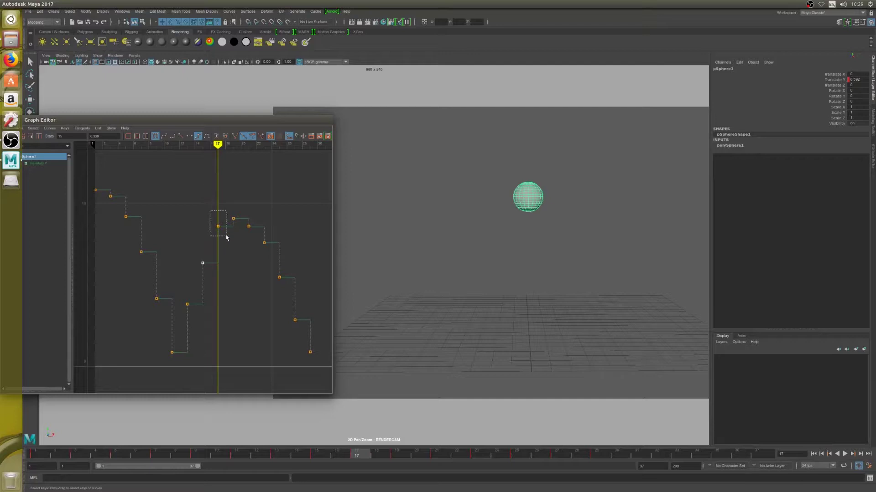
left_click(218, 226)
middle_click_drag(218, 224, 218, 229)
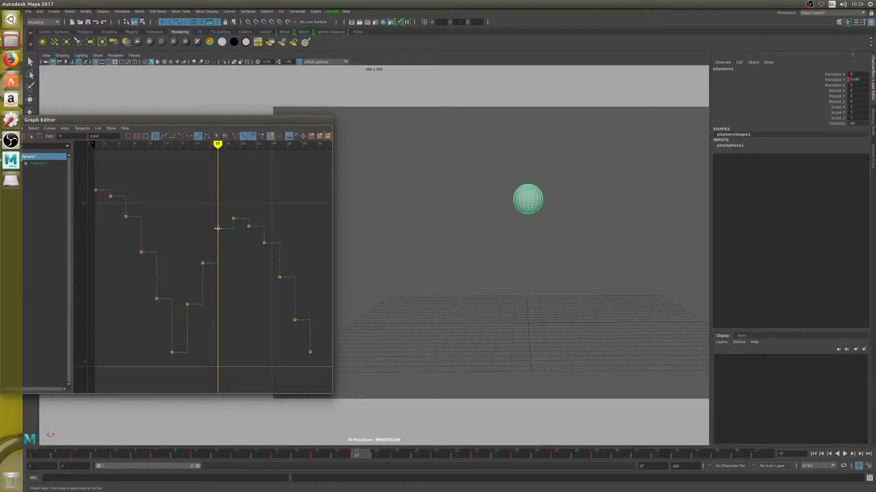
Step: Raise the frame 21 key, just after the bounce's peak, to about 8.7
key("alt+period")
key("alt+period")
key("alt+period")
key("alt+period")
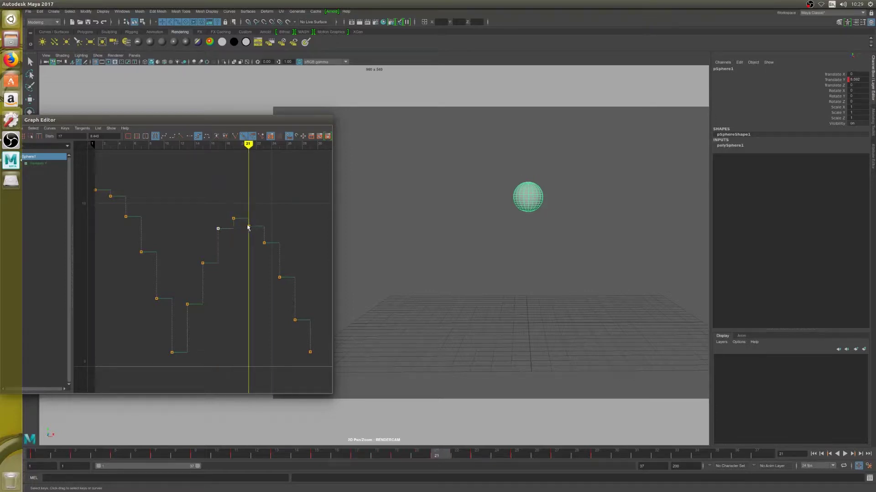
left_click(248, 226)
middle_click_drag(248, 226, 248, 223)
Step: Try lowering the second fall's frame 23 key slightly and its frame 25 key to about 5.07
key("alt+period")
key("alt+period")
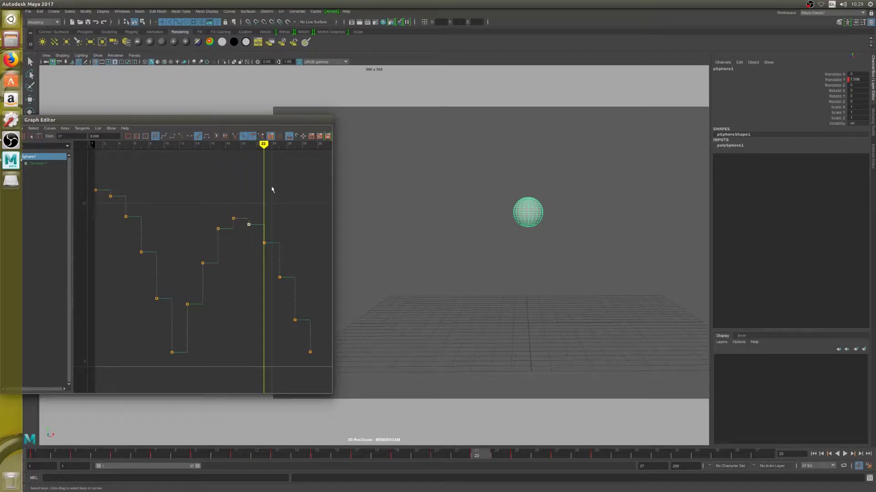
left_click(264, 245)
middle_click_drag(264, 245, 273, 261)
key("alt+period")
key("alt+period")
left_click(279, 279)
middle_click_drag(279, 278, 280, 286)
key("alt+period")
key("alt+period")
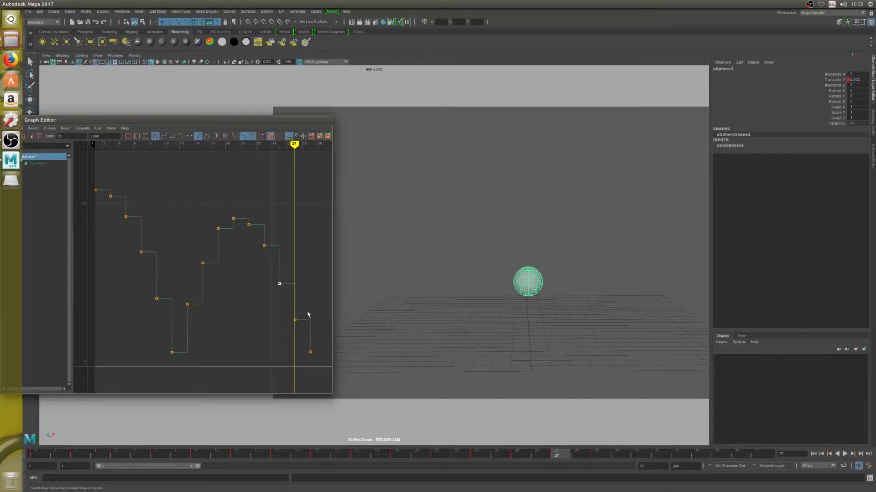
Step: Raise the second fall's keys at frames 23, 25 and 27, placing frame 25 at about 6.5 and frame 27 at about 3.7
left_click(263, 246)
middle_click_drag(263, 245, 264, 234)
left_click_drag(253, 249, 281, 288)
middle_click_drag(281, 288, 280, 266)
left_click_drag(275, 300, 305, 338)
middle_click_drag(295, 321, 295, 302)
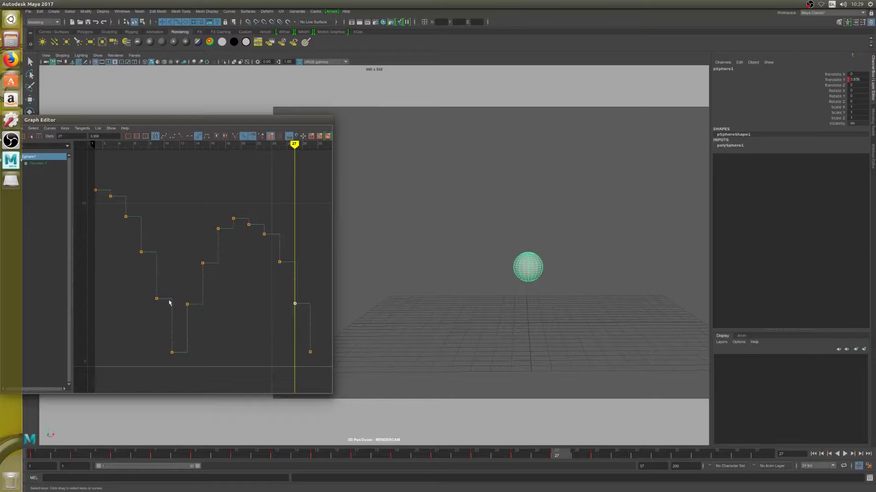
middle_click_drag(295, 303, 296, 308)
left_click_drag(268, 252, 294, 278)
middle_click_drag(280, 267, 280, 265)
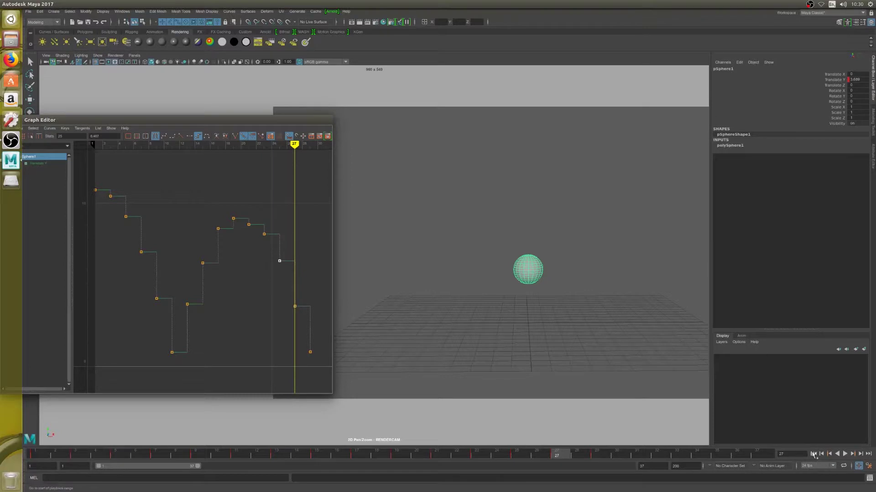
Step: Play the adjusted bounce from the first frame and fit the whole curve in the Graph Editor
left_click(813, 454)
left_click(845, 454)
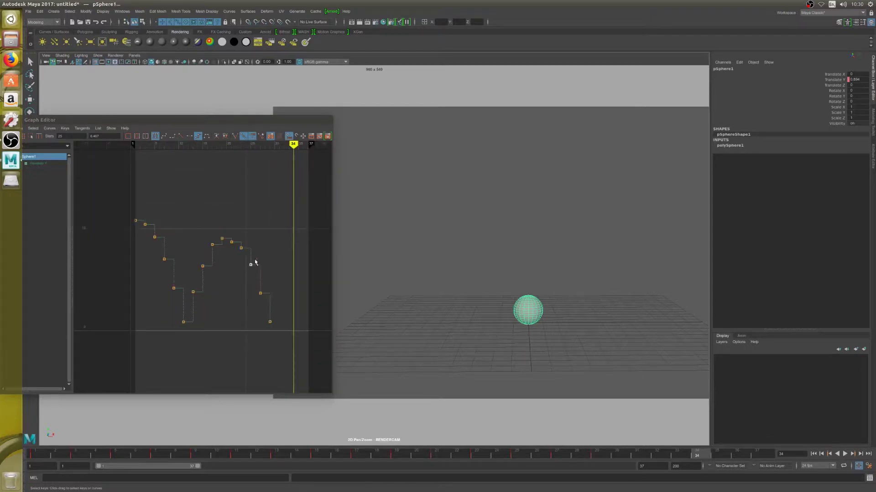
key("a")
scroll(235, 298, "down", 2)
Step: Compare the starting keys with the bounce's peak, try lowering the frame 19 key to about 7.4, and view that frame
left_click_drag(118, 195, 150, 228)
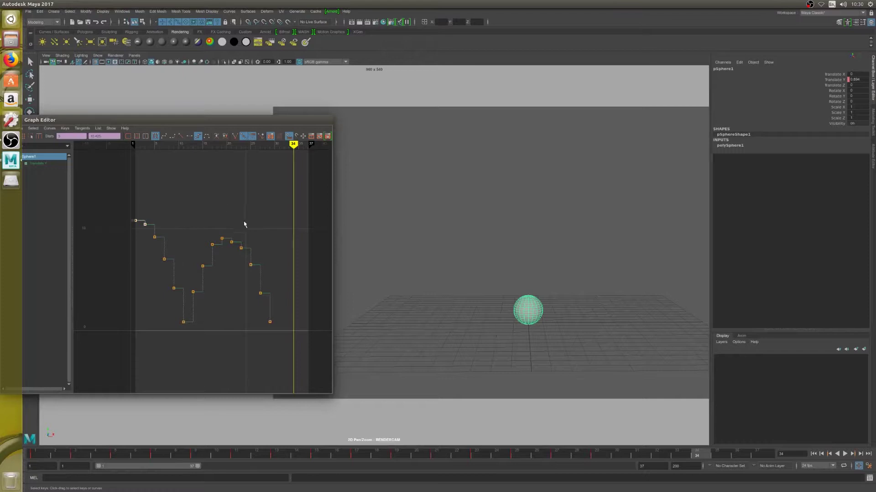
left_click(214, 240)
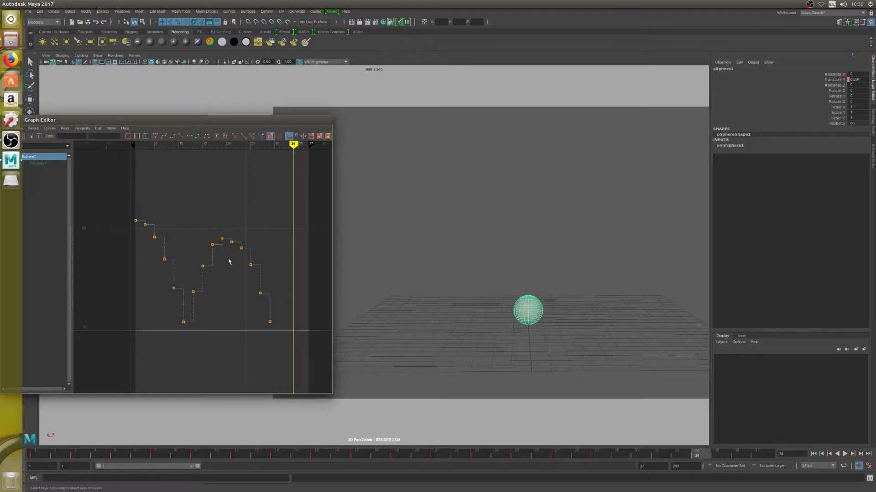
left_click_drag(117, 208, 276, 221)
left_click_drag(132, 210, 141, 230)
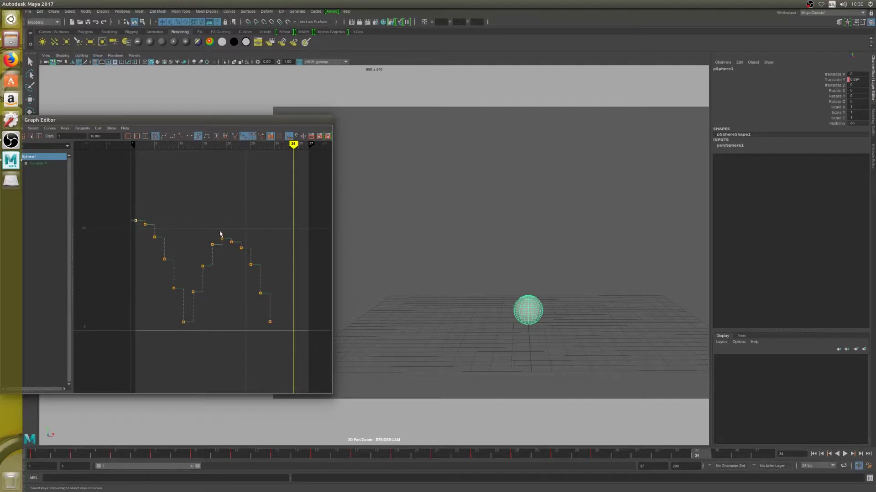
left_click_drag(219, 217, 233, 249)
left_click_drag(120, 205, 225, 247)
middle_click_drag(222, 239, 222, 255)
left_click(225, 250)
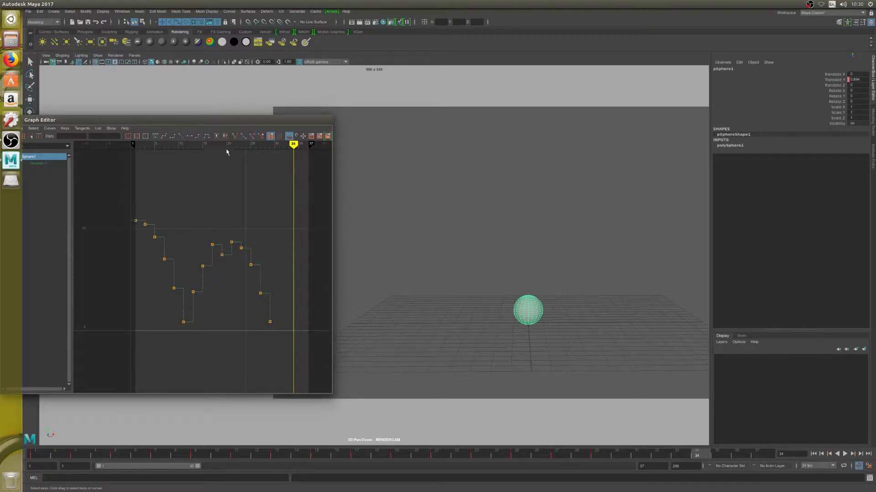
left_click(222, 145)
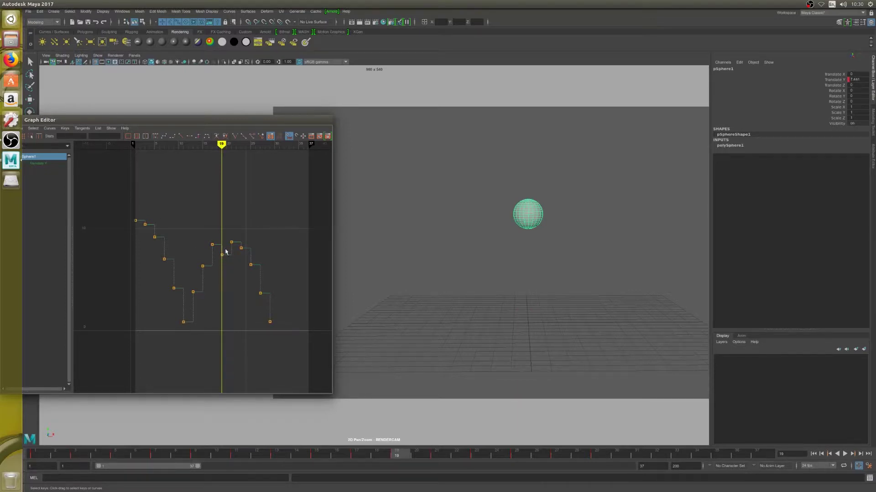
Step: Try lowering the keys at frames 17, 21 and 23 to form a lower second arc around the frame 19 key
left_click_drag(209, 240, 215, 250)
middle_click_drag(212, 244, 215, 259)
left_click_drag(225, 218, 236, 230)
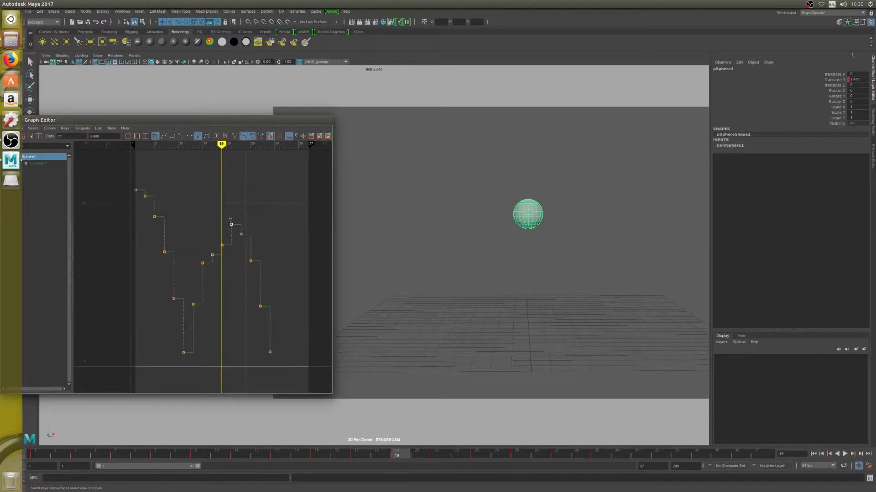
middle_click_drag(237, 229, 229, 248)
left_click_drag(237, 230, 244, 237)
middle_click_drag(242, 239, 242, 270)
Step: Undo the trial lowering of the keys at frames 17 to 23 that form the second arc
key("ctrl+z")
key("ctrl+z")
key("ctrl+z")
key("ctrl+z")
key("ctrl+z")
key("ctrl+z")
key("ctrl+z")
key("ctrl+z")
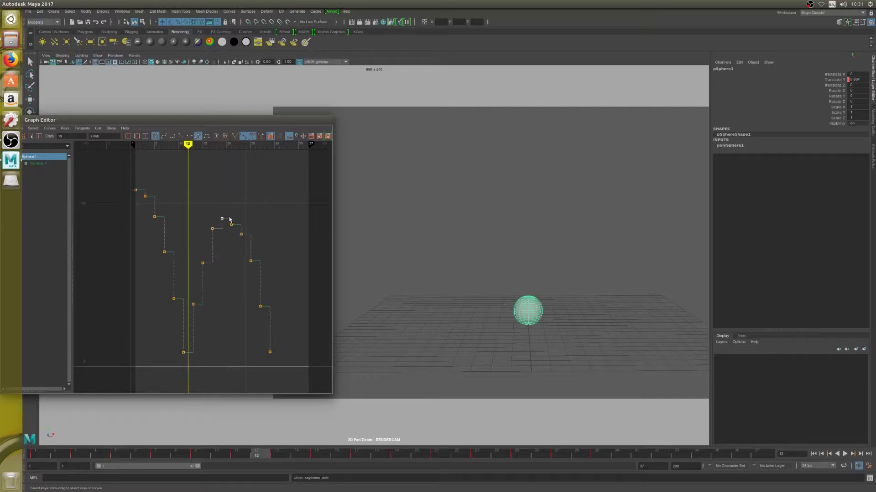
Step: Scale the second arc's keys from frames 13 to 29 down toward the ground, bringing the frame 19 peak to about 8.74
left_click_drag(221, 143, 223, 152)
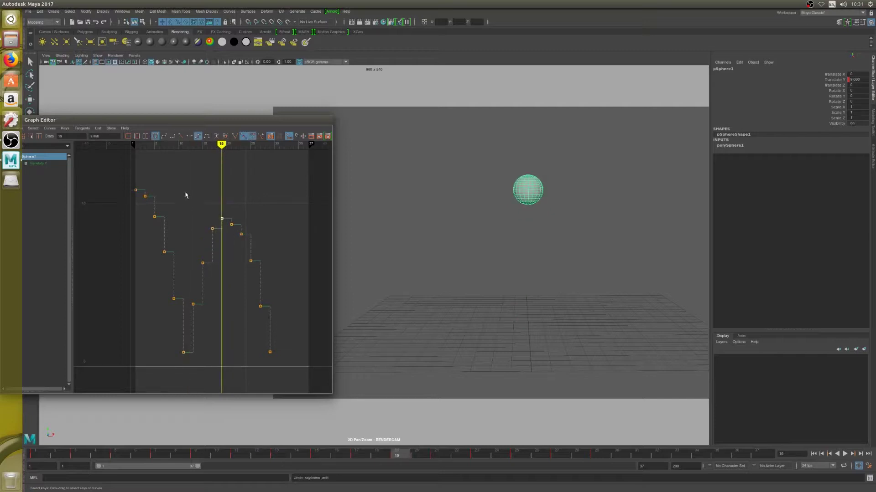
left_click_drag(191, 201, 287, 372)
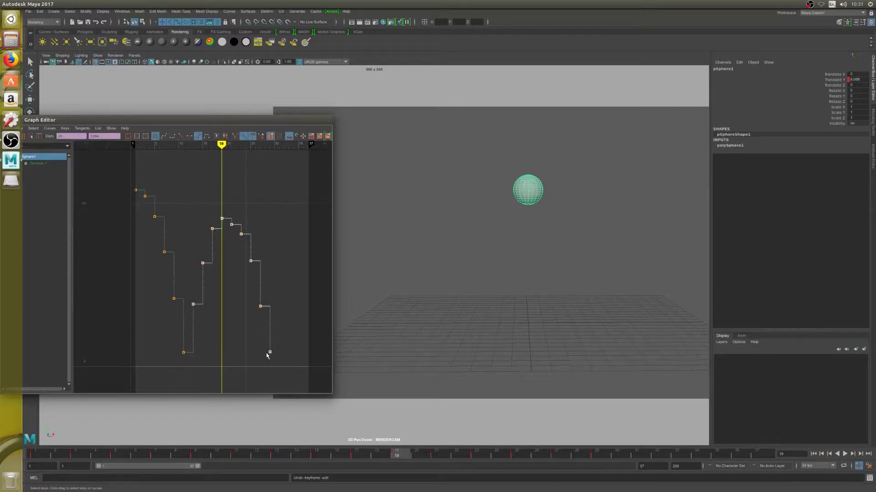
key("w")
mouse_move(270, 354)
middle_mouse_down()
mouse_move(269, 347)
mouse_move(266, 365)
mouse_move(269, 353)
middle_mouse_up()
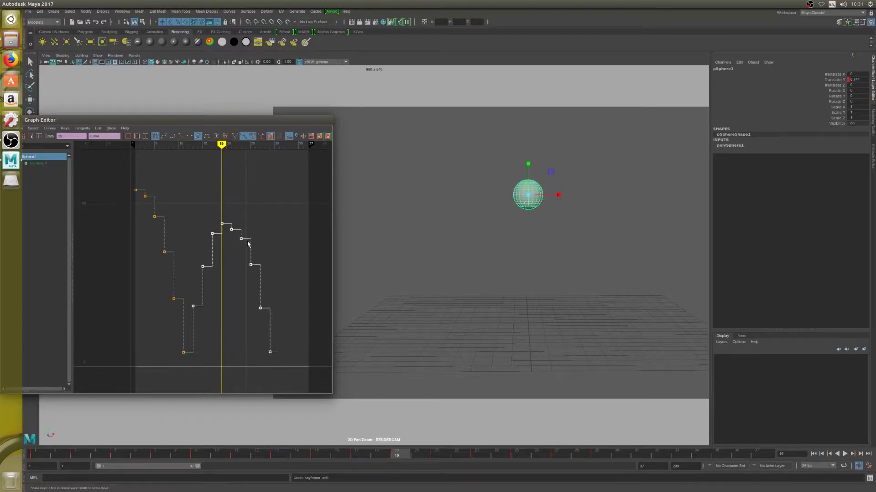
Step: Play the lowered bounce from the first frame and scrub through the timeline to frame 29
left_click(813, 453)
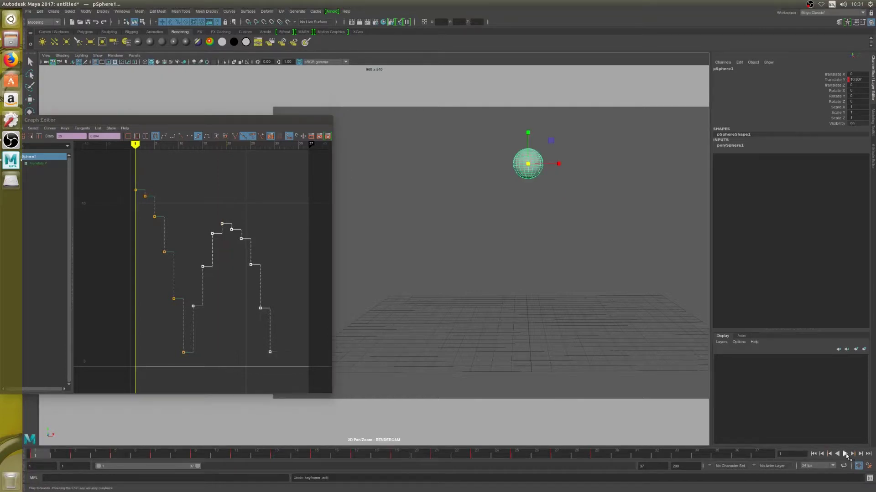
left_click(845, 454)
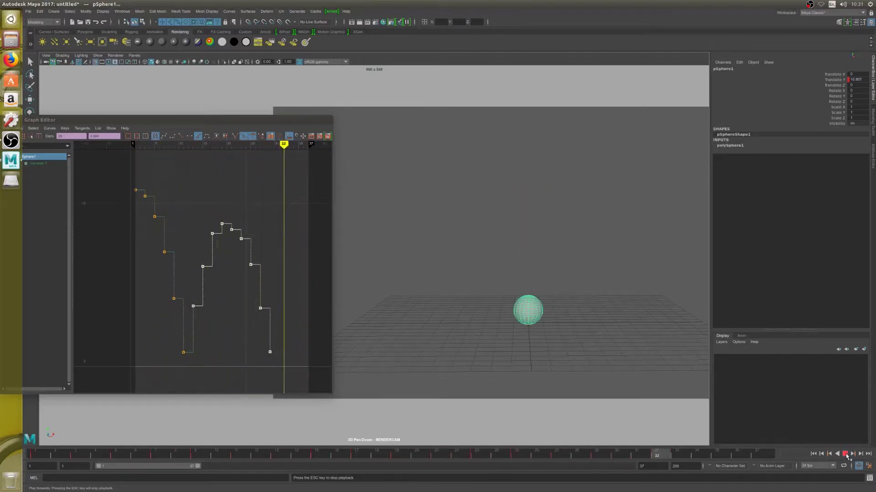
left_click(336, 456)
left_click_drag(336, 455, 598, 455)
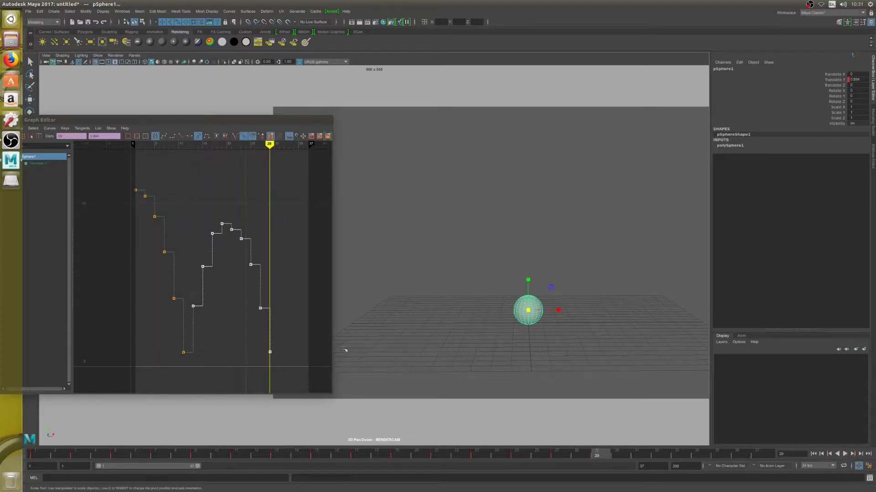
Step: Start a third arc by keying the sphere's height at about 3.2 on frame 31 and about 5.5 on frame 33
key("w")
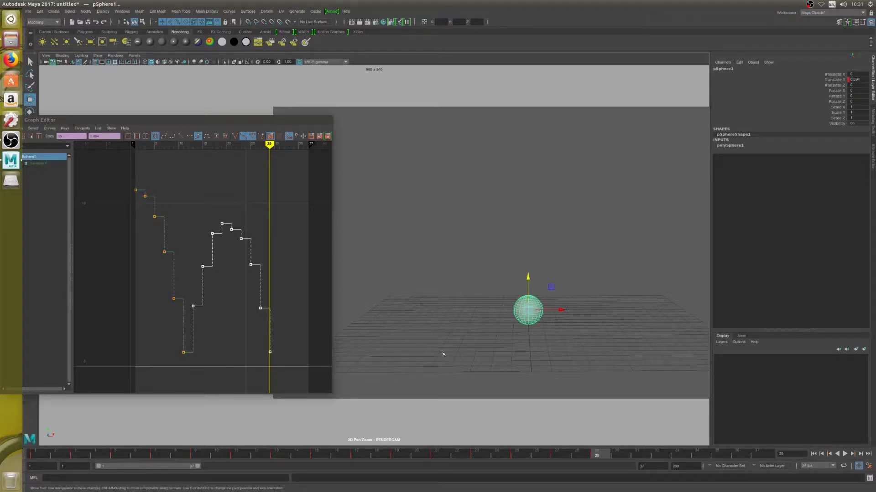
key("alt+period")
key("alt+period")
left_click_drag(528, 276, 527, 244)
key("alt+period")
key("alt+period")
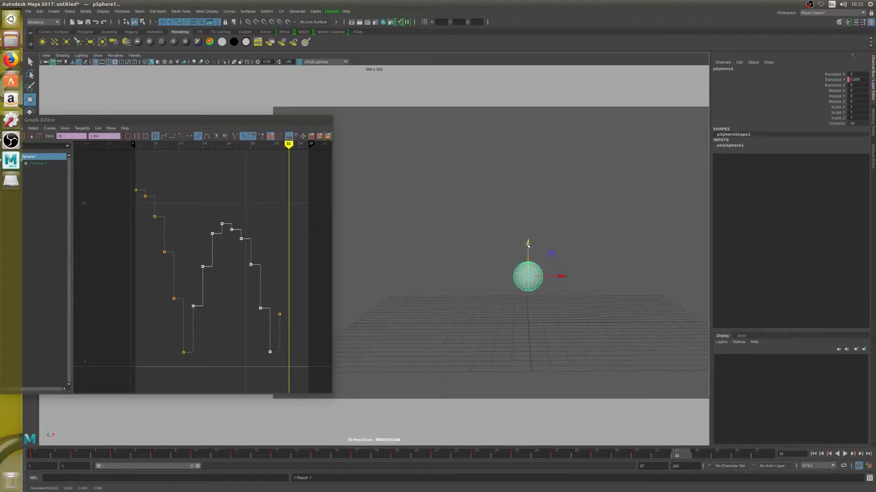
left_click_drag(527, 245, 526, 213)
key("s")
key("s")
Step: Key the rising sphere at about 7 on frame 35 and raise it to 7.14 on frame 37
key("alt+period")
key("alt+period")
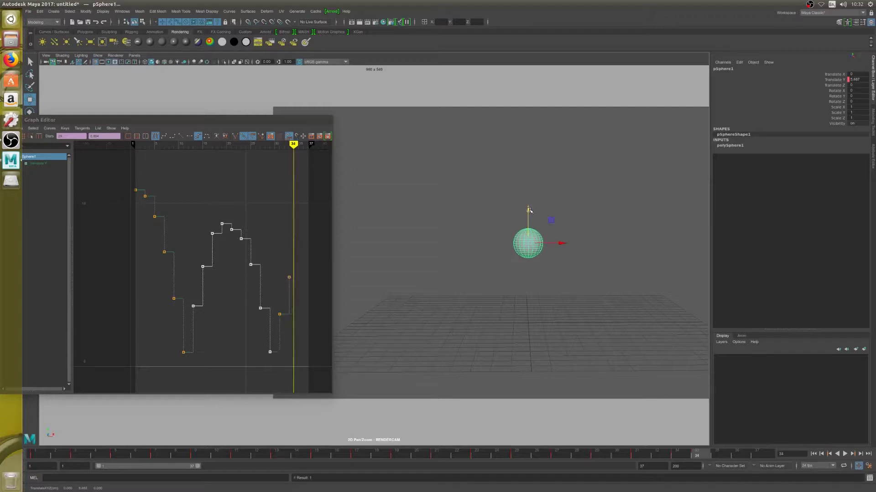
left_click_drag(528, 210, 527, 191)
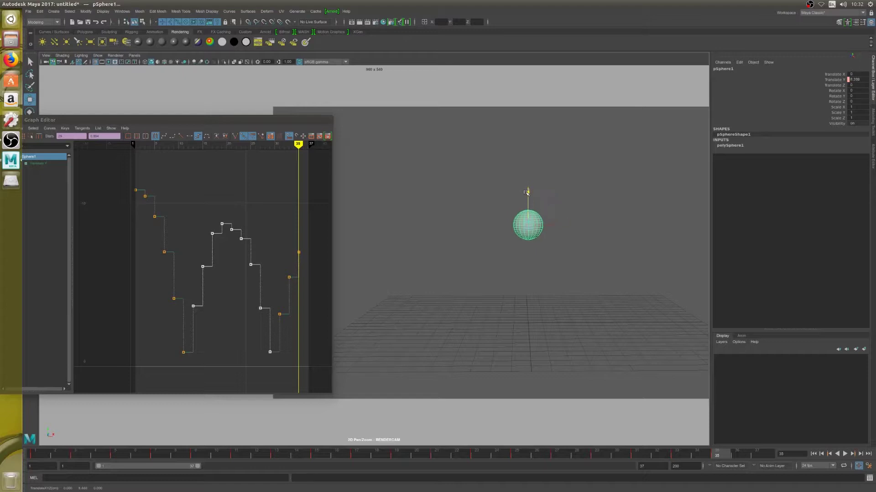
key("s")
key("alt+period")
key("alt+period")
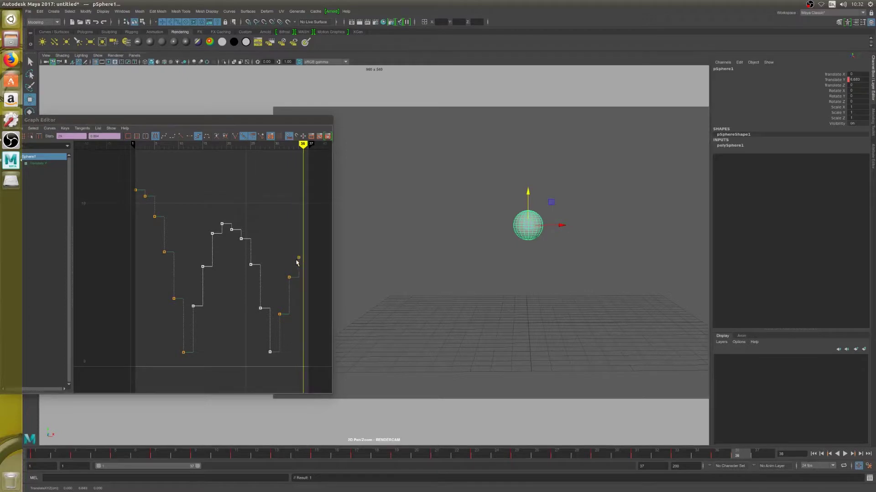
left_click_drag(527, 193, 527, 186)
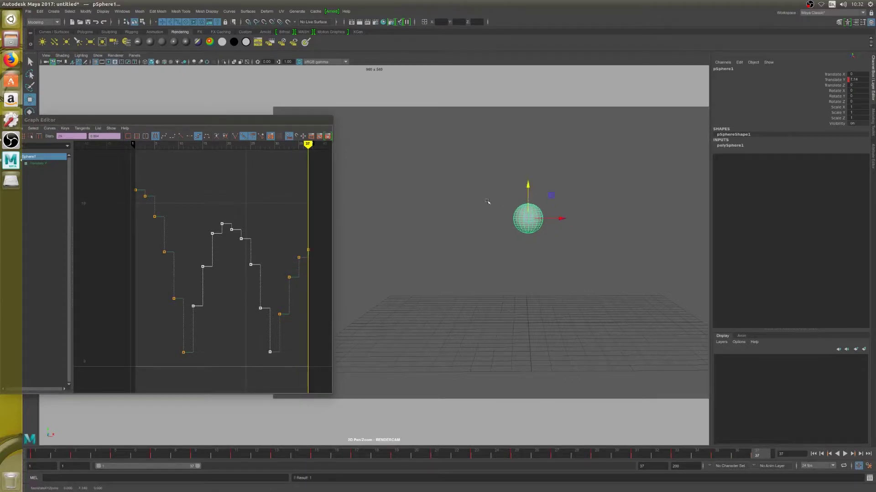
Step: Lower the Translate Y keys to about 6.7 at frame 37, 6.3 at frame 35 and 5.34 at frame 33
left_click_drag(293, 243, 318, 255)
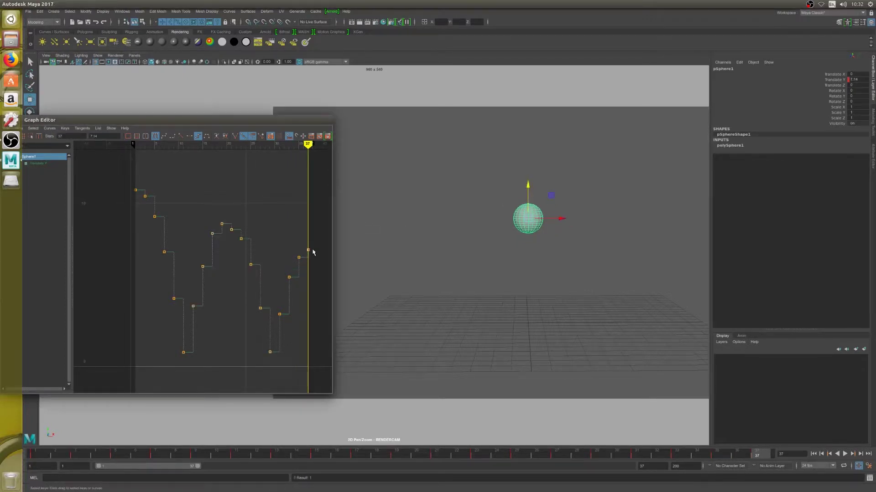
middle_click_drag(313, 252, 313, 258)
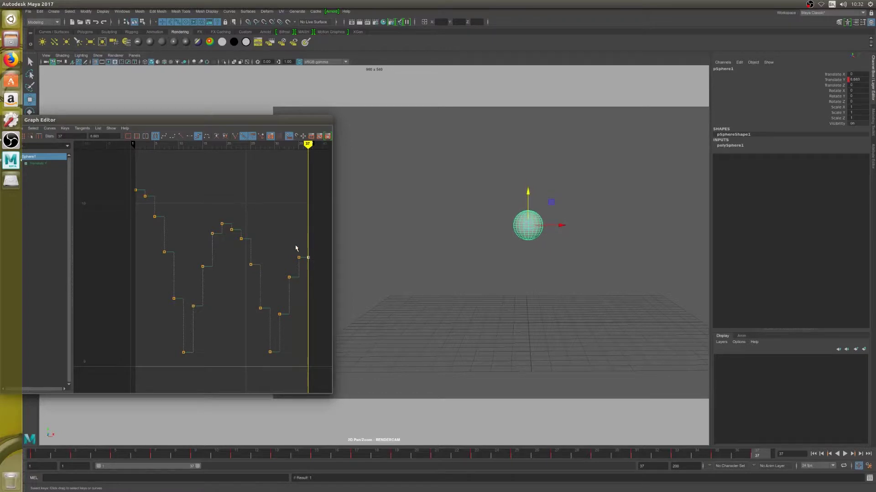
left_click_drag(295, 248, 305, 267)
middle_click_drag(305, 267, 305, 271)
left_click_drag(274, 262, 292, 294)
middle_click_drag(290, 289, 290, 291)
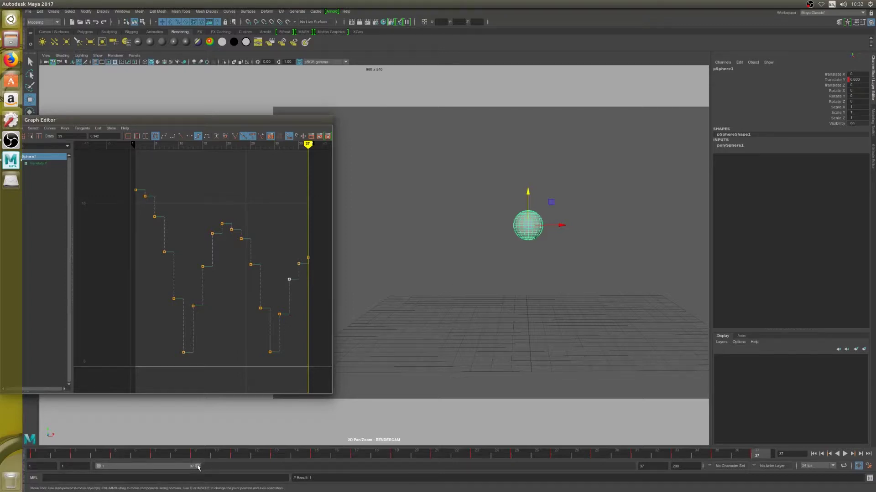
Step: Extend the playback range to frame 60 and key the sphere falling to about 6.2, 5.4 and 2.4 at frames 39, 41 and 43
left_click_drag(198, 467, 258, 466)
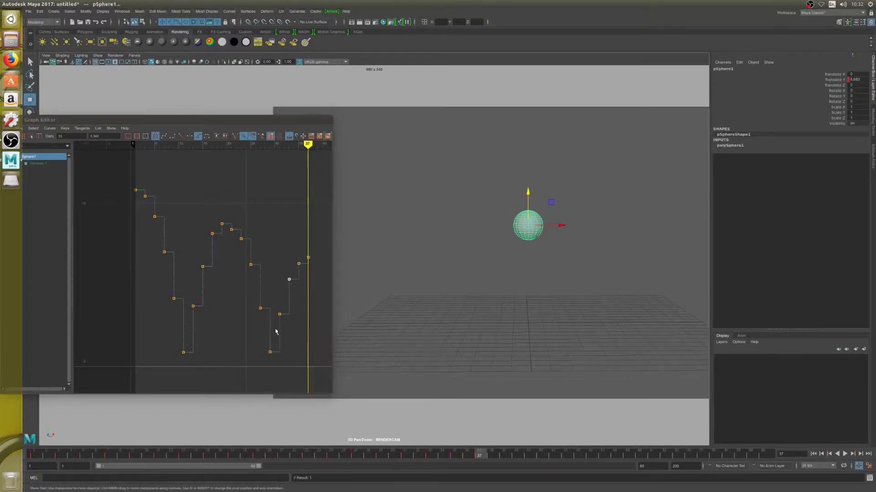
key("alt+period")
key("alt+period")
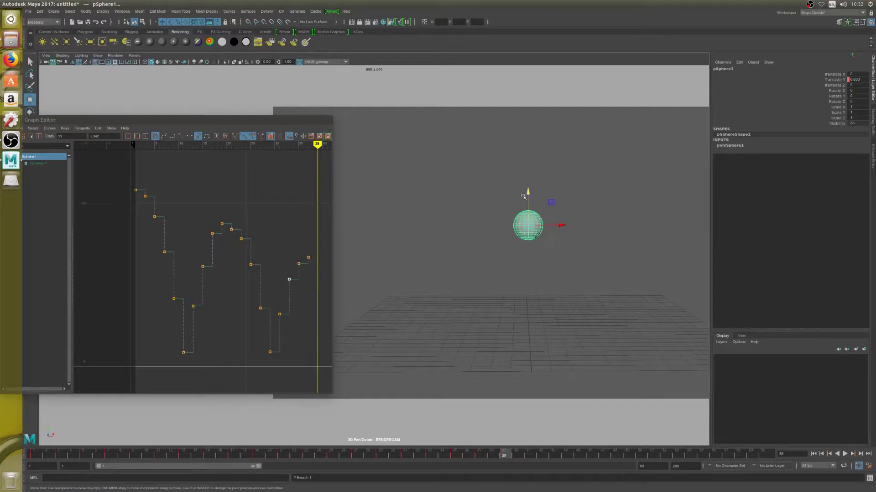
left_click_drag(528, 191, 531, 254)
key("alt+period")
key("alt+period")
key("alt+period")
key("alt+period")
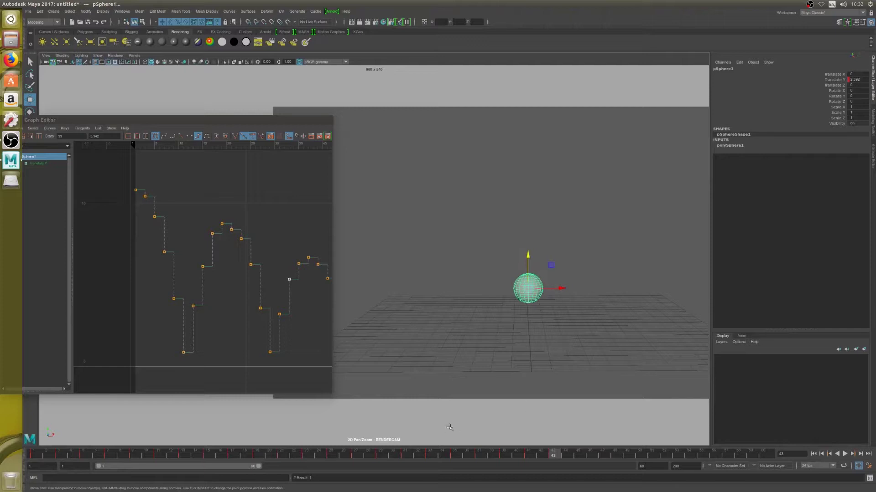
Step: Step through the third arc from frame 29 to frame 43 to check the spacing of its fall
left_click(407, 456)
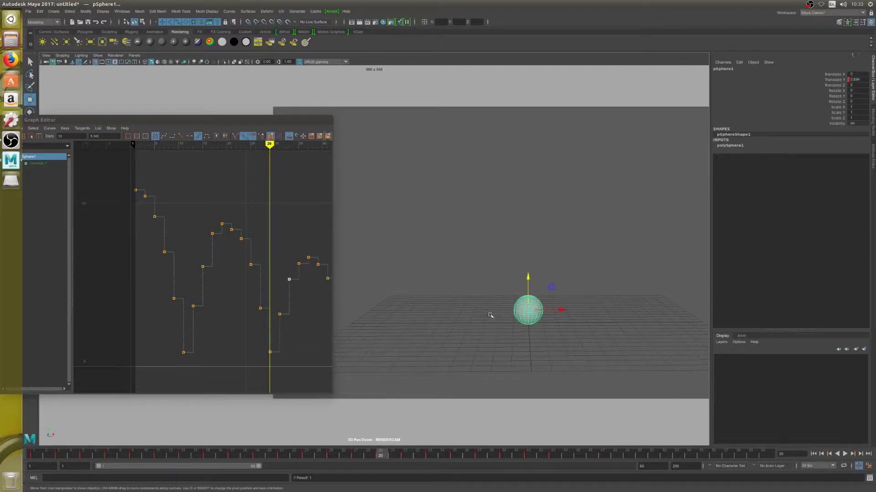
key(".")
key(".")
key(".")
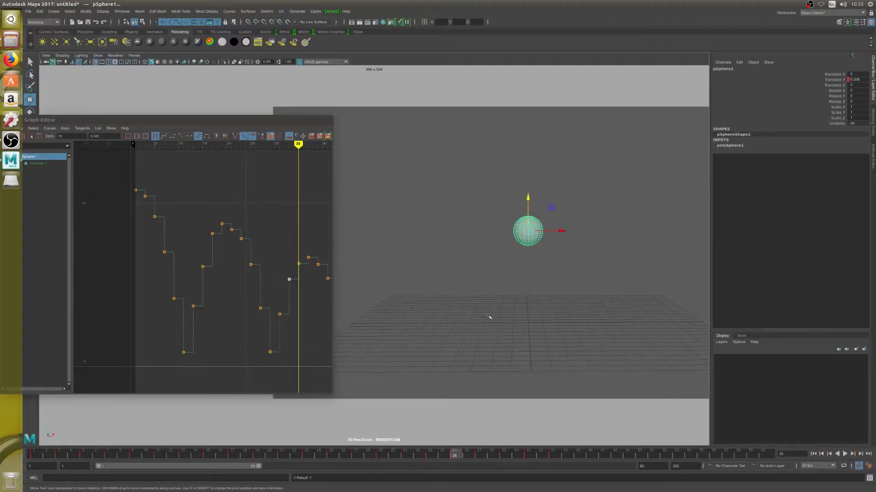
key(".")
key(".")
key(".")
key(".")
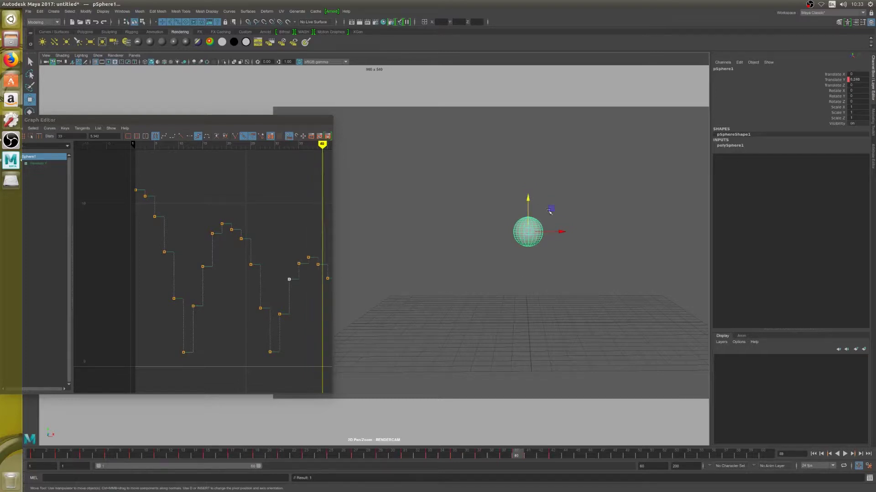
key(".")
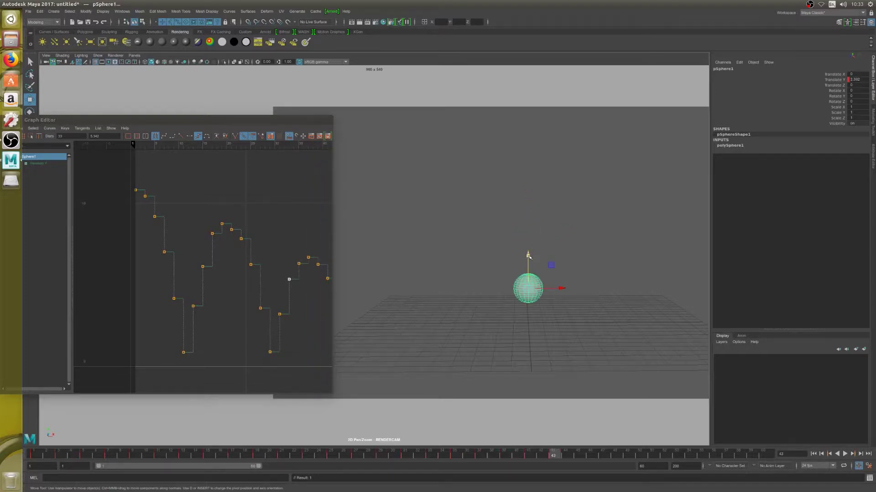
Step: Raise the sphere to about 4.1 at frame 43, then key it at about 3 on frame 45 and 0.92 on frame 47
left_click(529, 231)
key(".")
key(".")
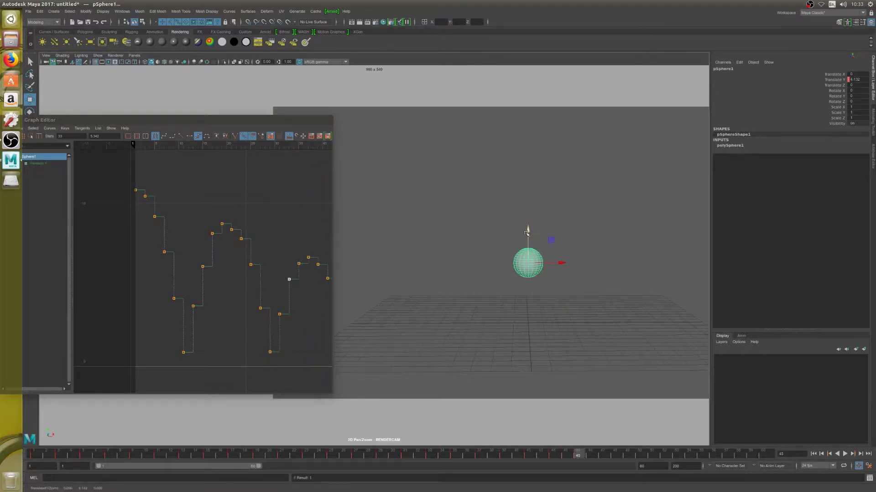
left_click_drag(528, 233, 530, 283)
key(".")
key(".")
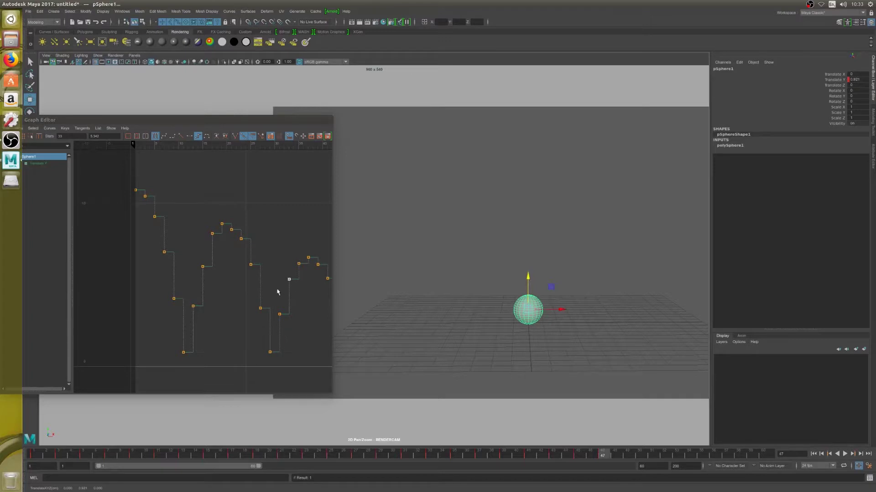
Step: Fit the whole curve in the Graph Editor and step through both rebounds from frame 11 to frame 47, checking their spacing
key("a")
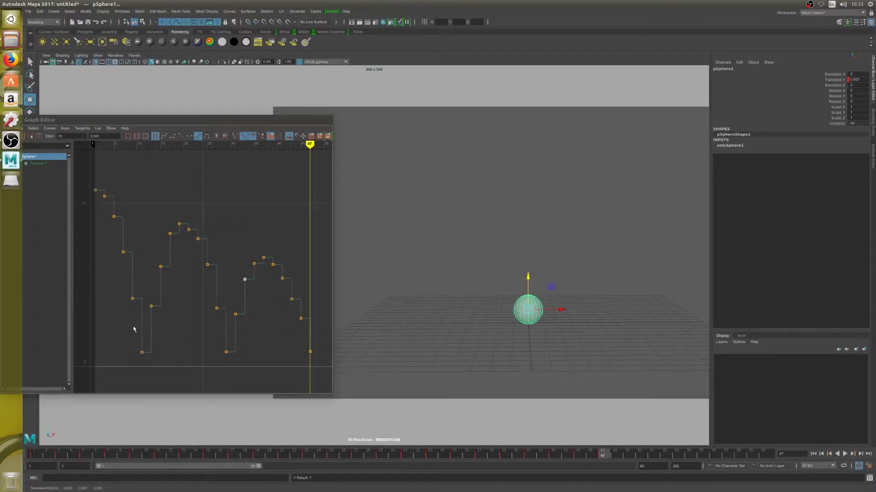
left_click(143, 145)
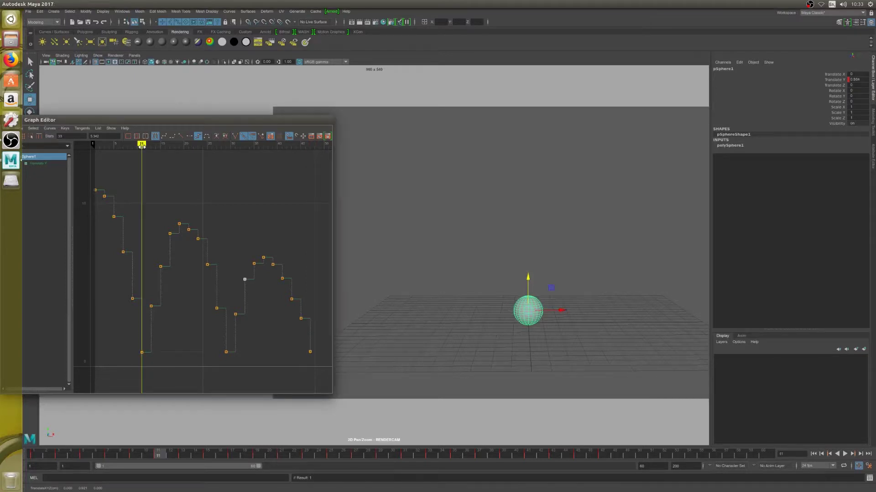
key("alt+period")
key("alt+period")
key("alt+period")
key("alt+period")
key("alt+period")
key("alt+period")
key("alt+period")
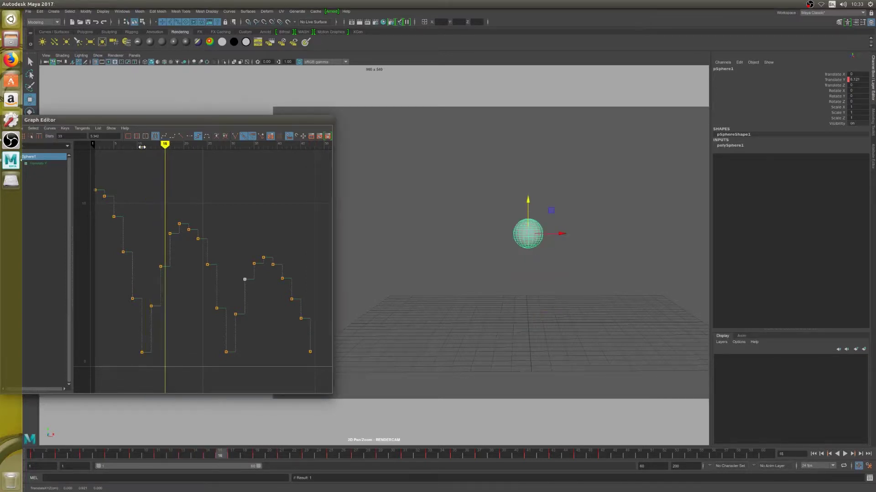
key("alt+period")
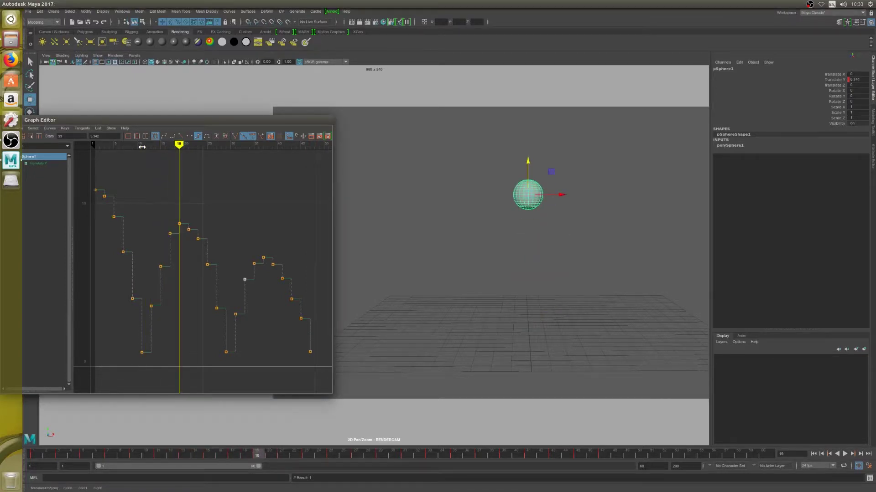
key("alt+period")
key("alt+period")
key("alt+period")
key("alt+period")
key("alt+period")
key("alt+period")
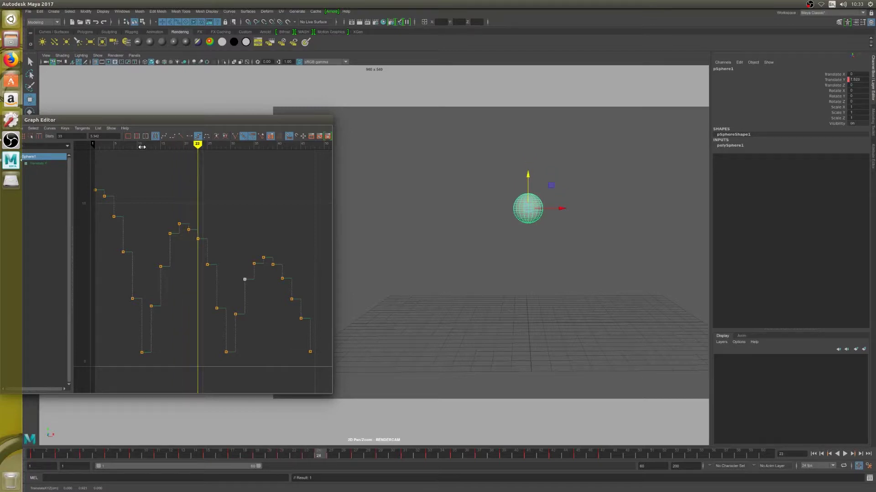
key("alt+period")
key("alt+period")
key("alt+period")
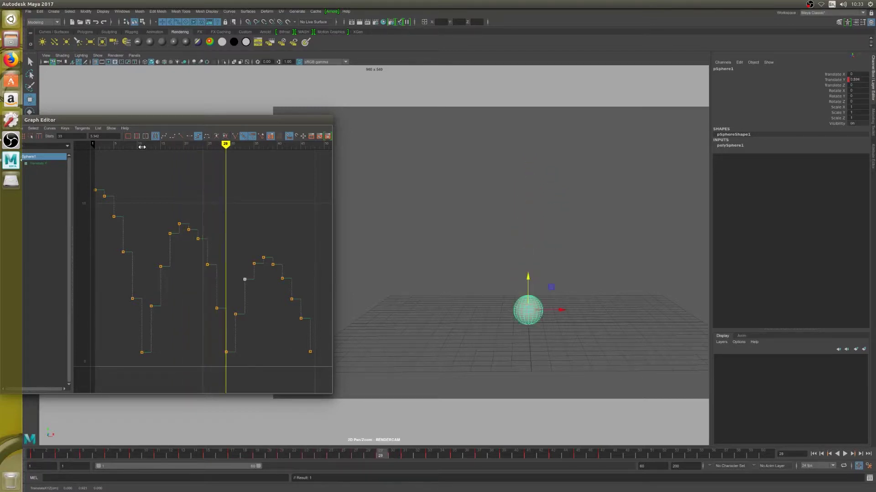
key("alt+period")
key("alt+period")
key("alt+period")
key("alt+period")
key("alt+period")
key("alt+period")
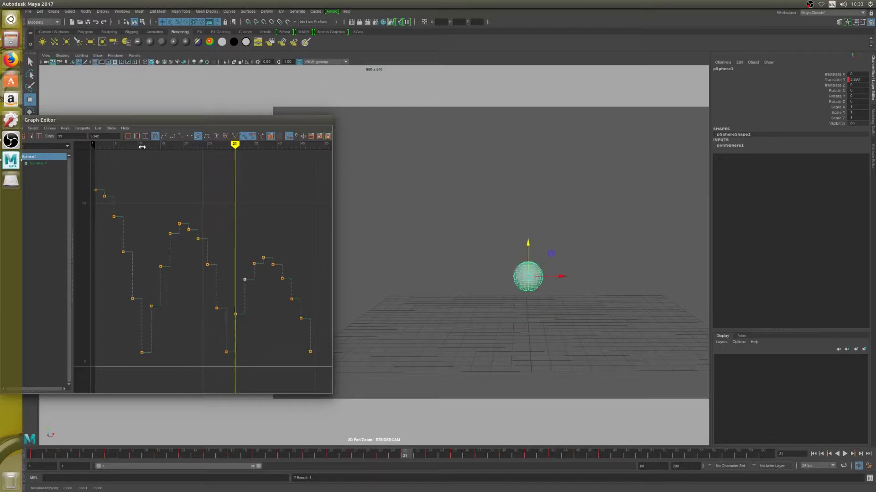
key("alt+period")
key("alt+period")
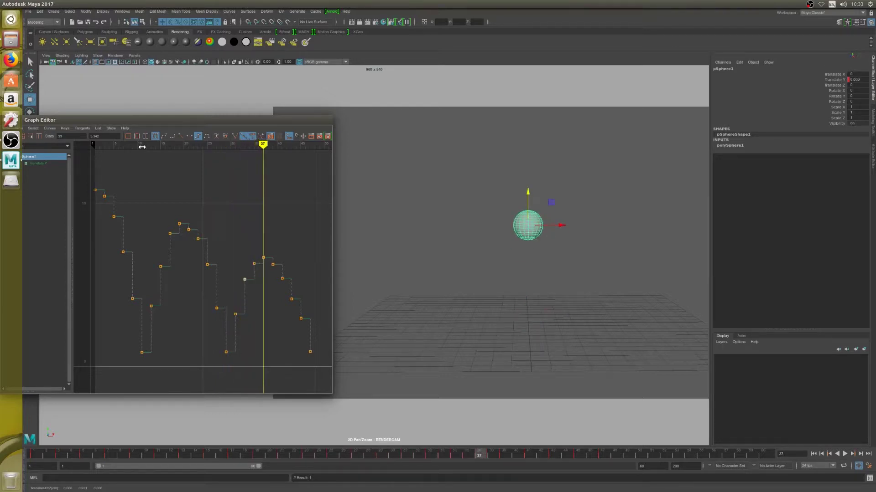
key("alt+period")
key("alt+period")
key("alt+period")
key("alt+period")
key("alt+period")
key("alt+period")
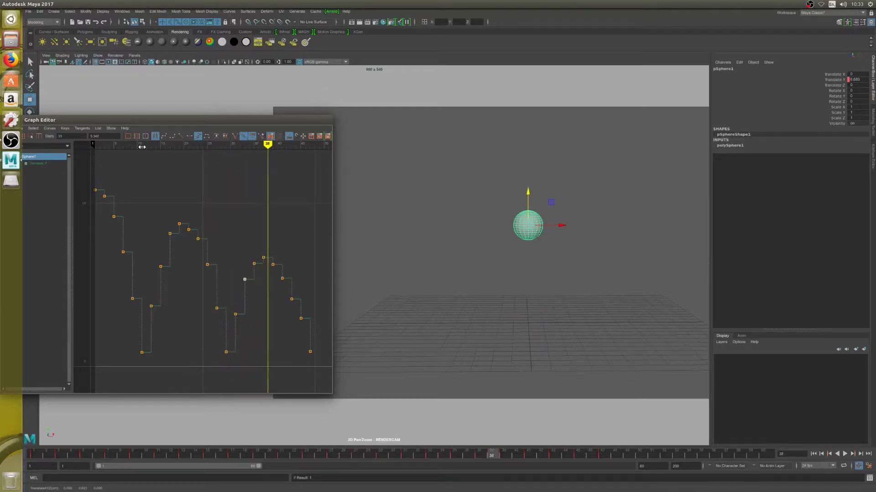
key("alt+period")
key("alt+period")
key("alt+period")
key("alt+period")
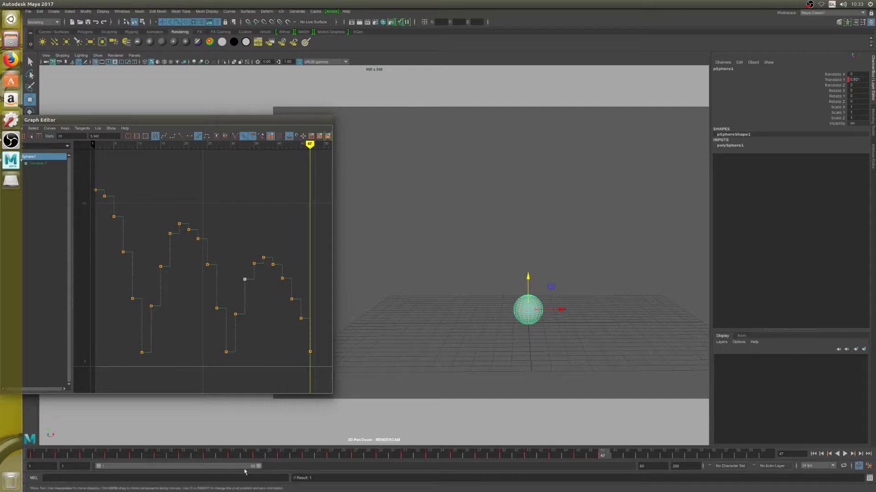
Step: Extend the playback range to about frame 88
left_click_drag(258, 468, 333, 468)
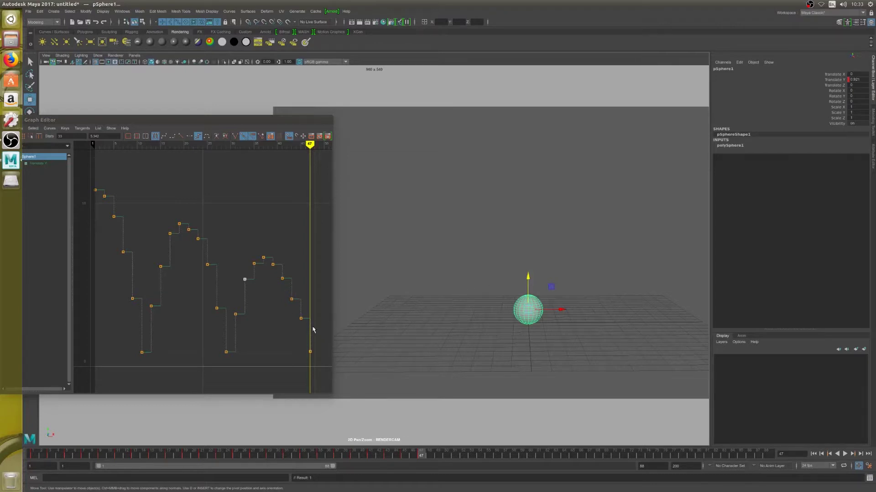
Step: Fine-tune the falling side of the third arc, raising the frame 43 key slightly and setting the frame 45 key to about 2.8
left_click_drag(291, 308, 307, 333)
middle_click_drag(300, 321, 301, 328)
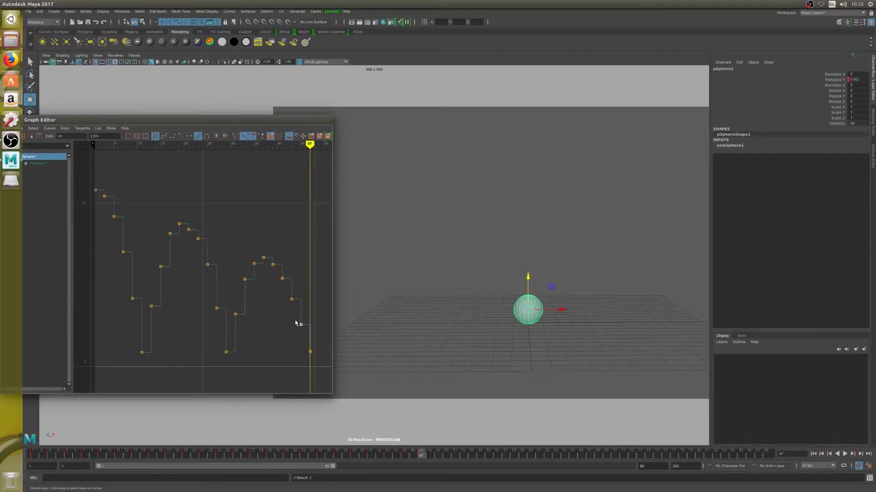
left_click_drag(287, 291, 302, 317)
middle_click_drag(294, 308, 292, 305)
left_click(282, 279)
left_click_drag(292, 316, 307, 340)
middle_click_drag(304, 330, 299, 322)
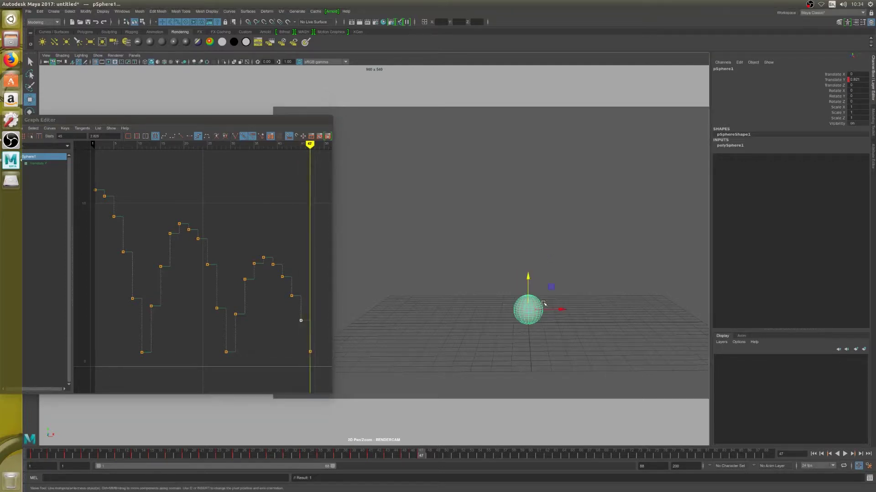
Step: Key a lower fourth bounce every two frames from frame 49 to 59, peaking at about 4 on frame 53 and ending at about 1
key("alt+period")
key("alt+period")
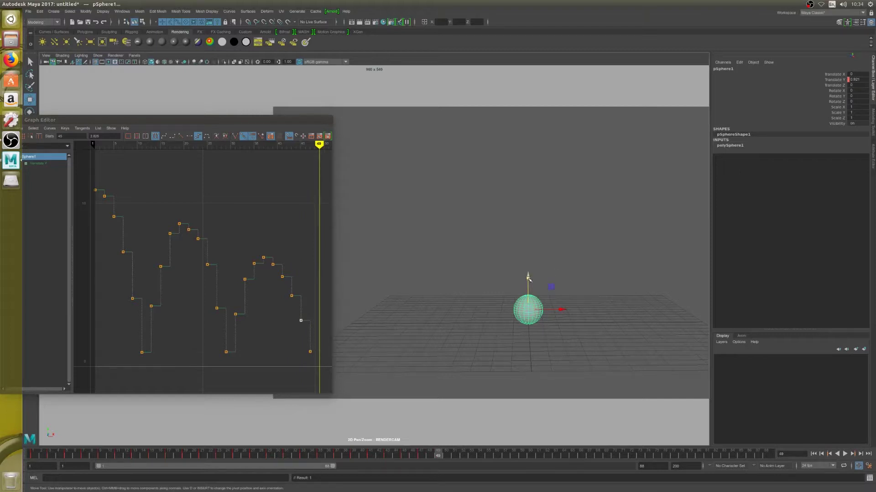
mouse_move(529, 278)
left_mouse_down()
mouse_move(528, 233)
mouse_move(532, 279)
left_mouse_up()
key("alt+period")
key("alt+period")
key("alt+period")
key("alt+period")
key("alt+period")
key("alt+period")
key("alt+period")
key("alt+period")
key("alt+period")
key("alt+period")
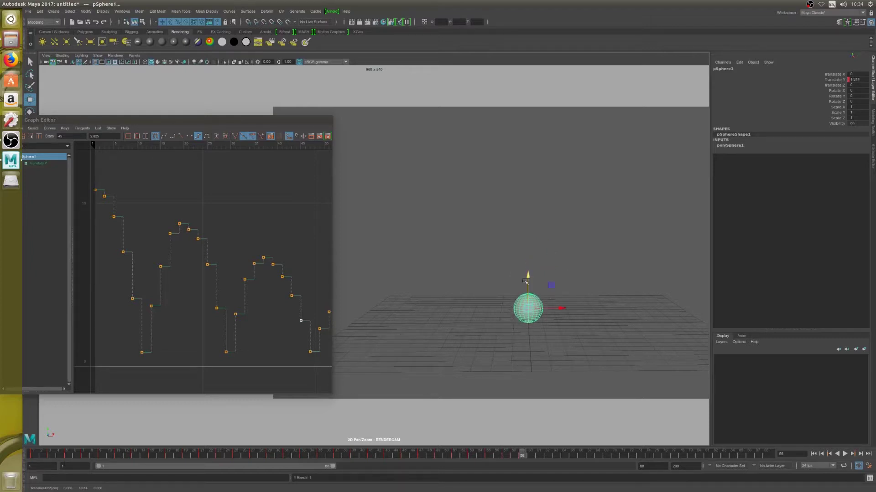
Step: Soften the fourth arc's fall by raising the frame 57 key to about 2.9 and the frame 55 key to about 3.6
left_click(283, 303)
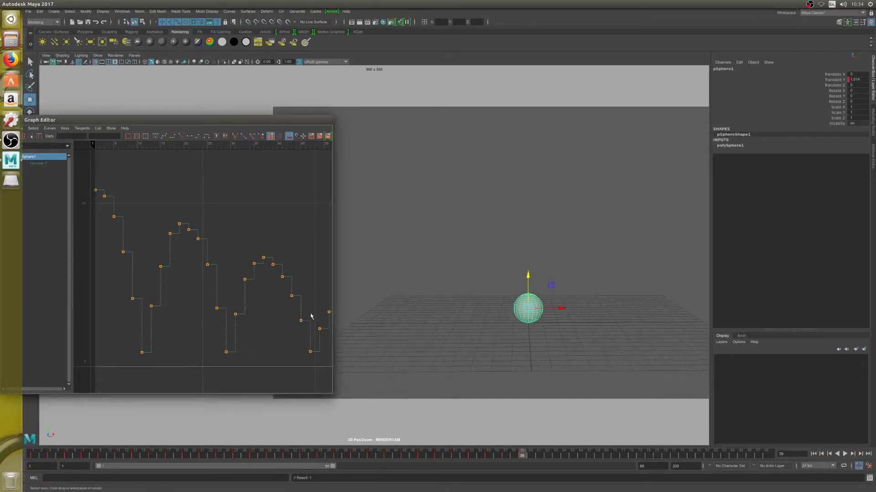
left_click_drag(258, 236, 267, 264)
key("a")
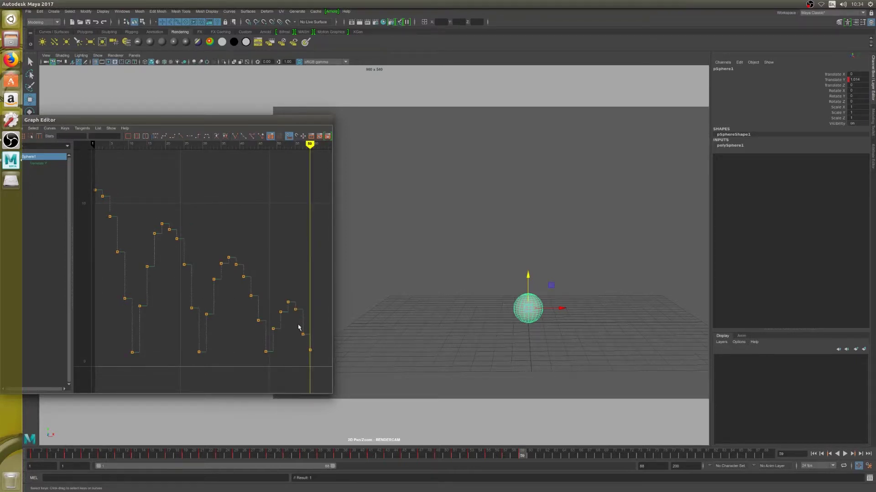
left_click_drag(298, 325, 307, 343)
middle_click_drag(307, 343, 297, 309)
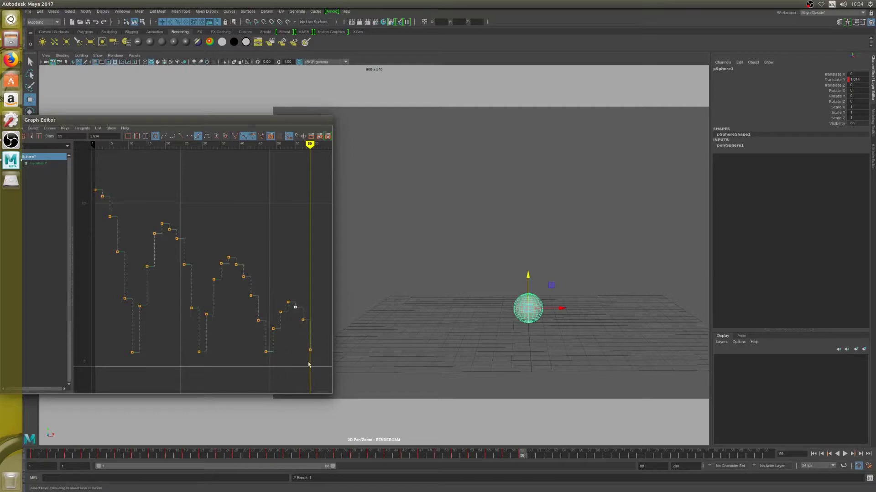
left_click_drag(276, 361, 254, 359)
Step: Advance to frame 61, undo the stray key, and key the sphere on the ground at about 0.94
key(".")
key("alt+period")
key("alt+period")
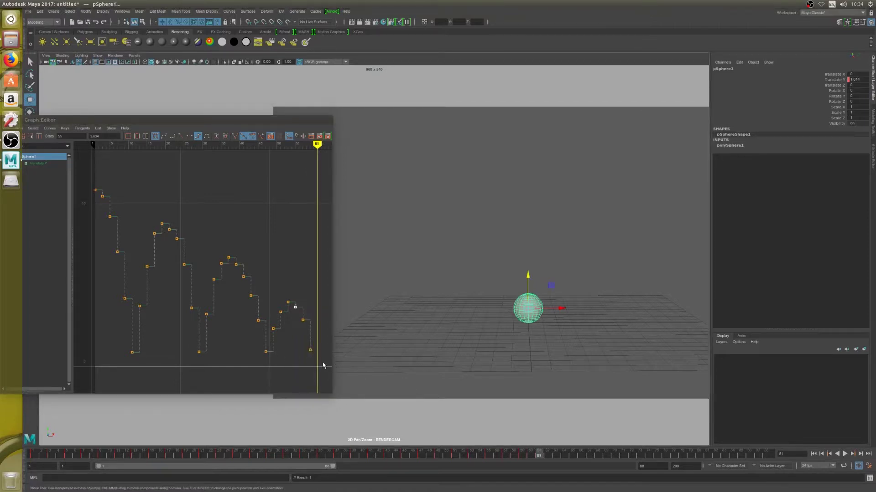
key("ctrl+z")
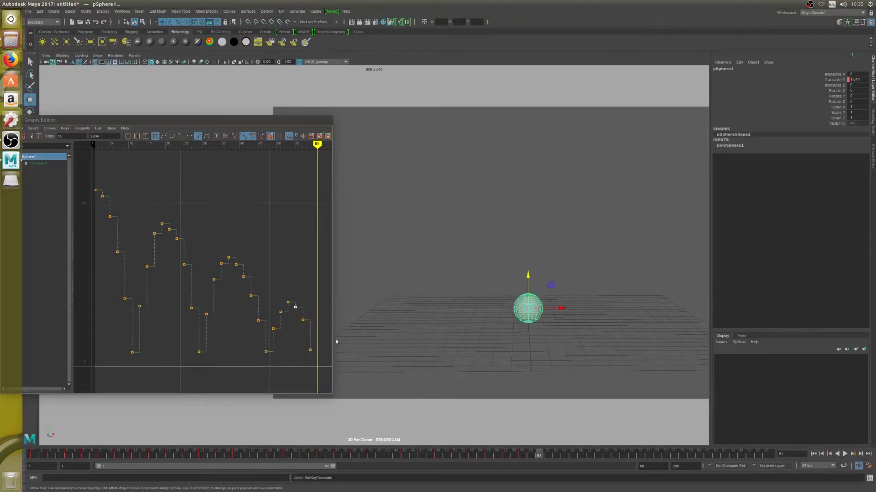
left_click_drag(526, 278, 530, 276)
Step: Raise the fourth arc's falling keys to about 2.3 on frame 59, 3.3 on frame 57 and 3.7 on frame 55
left_click(311, 350)
middle_click_drag(314, 359, 304, 312)
left_click(296, 307)
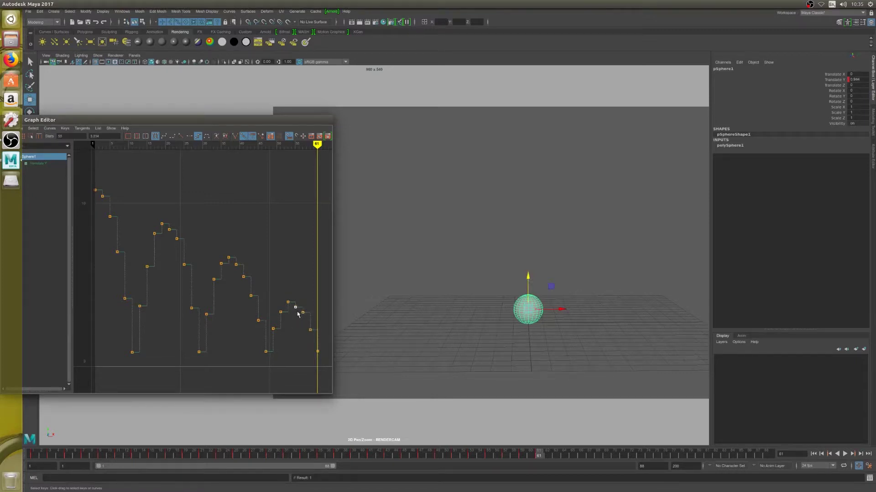
key("a")
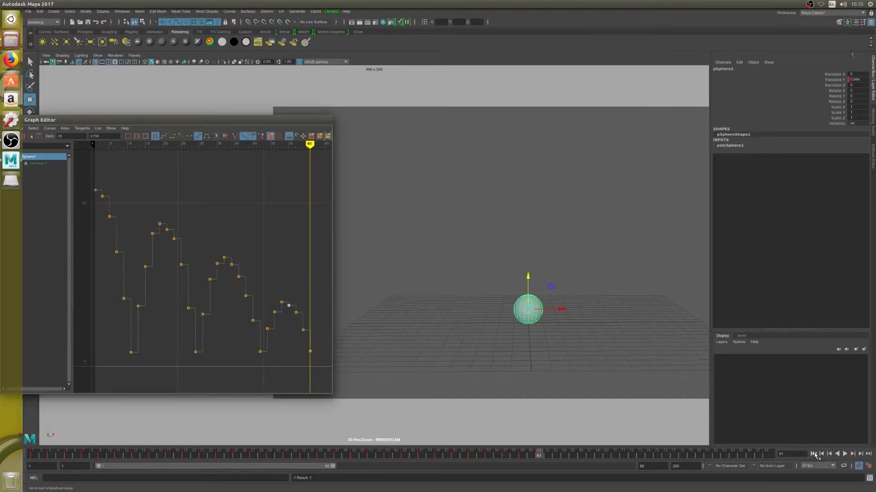
Step: Rewind to the start and play back the full bounce animation to judge its timing
left_click(813, 454)
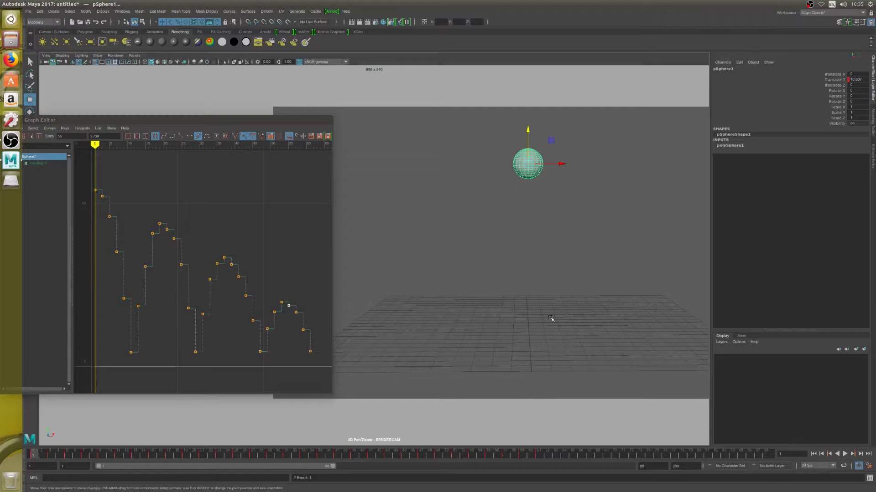
key("alt+v")
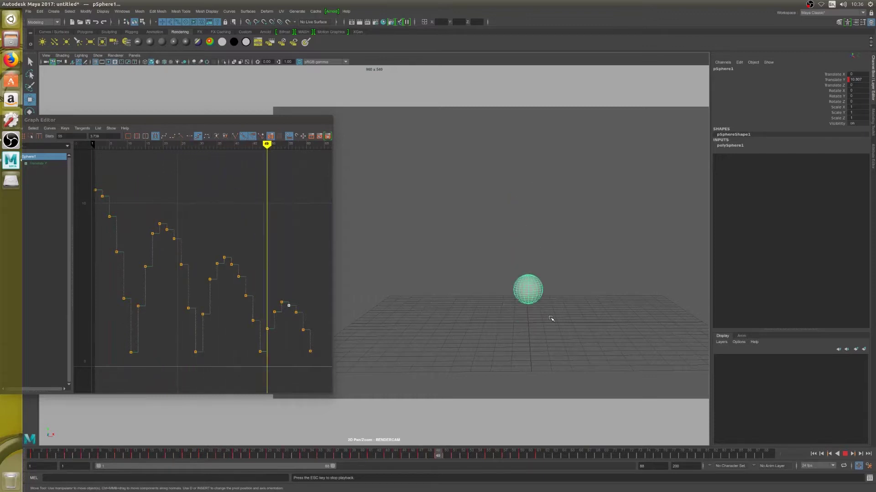
key("Escape")
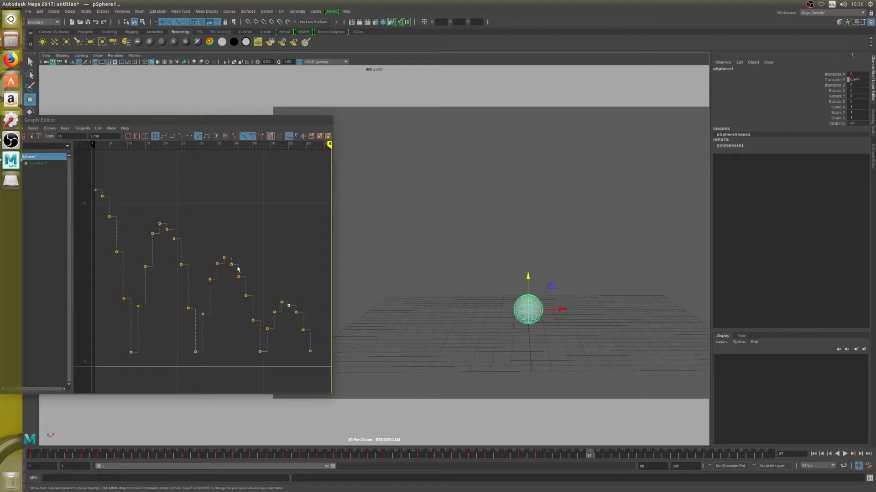
mouse_move(236, 144)
left_mouse_down()
mouse_move(105, 144)
mouse_move(270, 144)
mouse_move(288, 164)
mouse_move(326, 164)
mouse_move(96, 223)
mouse_move(259, 214)
mouse_move(96, 210)
mouse_move(106, 209)
mouse_move(94, 208)
mouse_move(98, 196)
left_mouse_up()
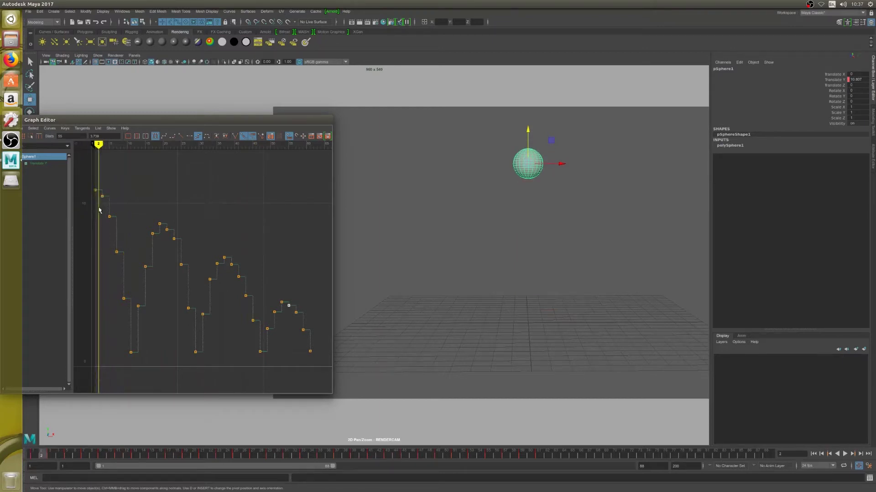
key("alt+v")
Step: Step through the animation from the start to frame 29, examining the spacing of the first fall and the second arc
left_click_drag(94, 147, 91, 147)
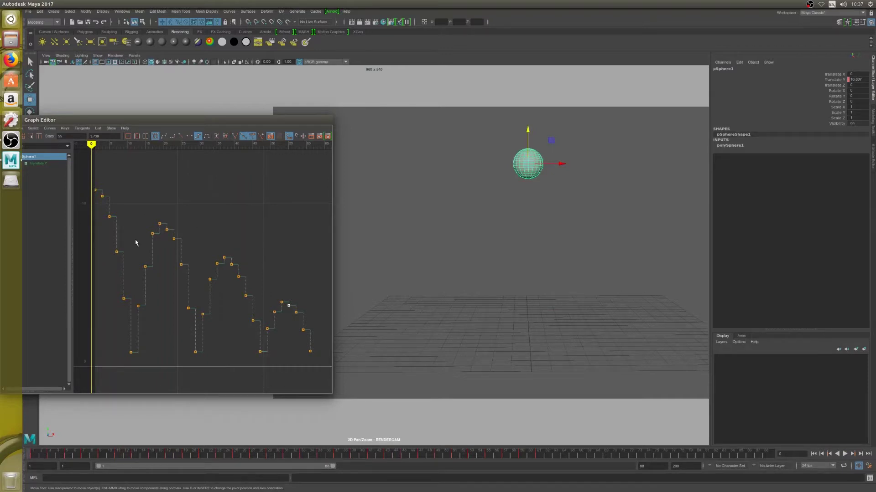
key("alt+period")
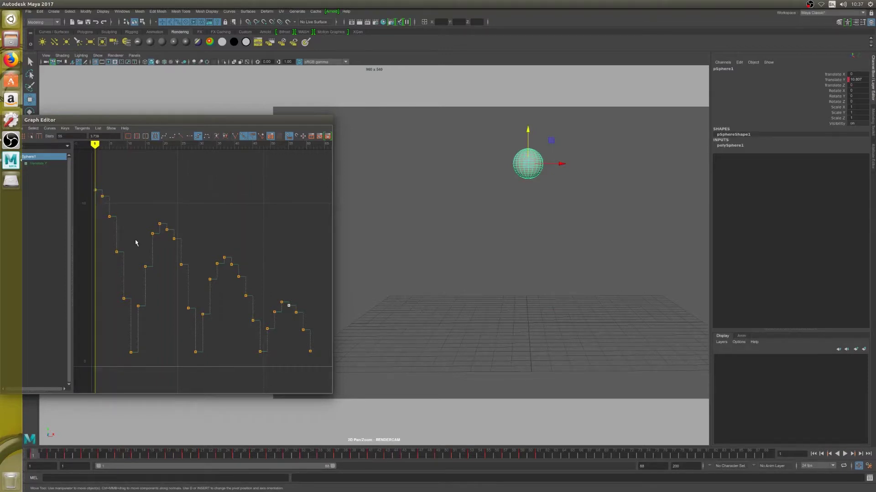
key("alt+period")
key("alt+period")
key("alt+period")
key("alt+period")
key("alt+period")
key("alt+period")
key("alt+period")
key("alt+period")
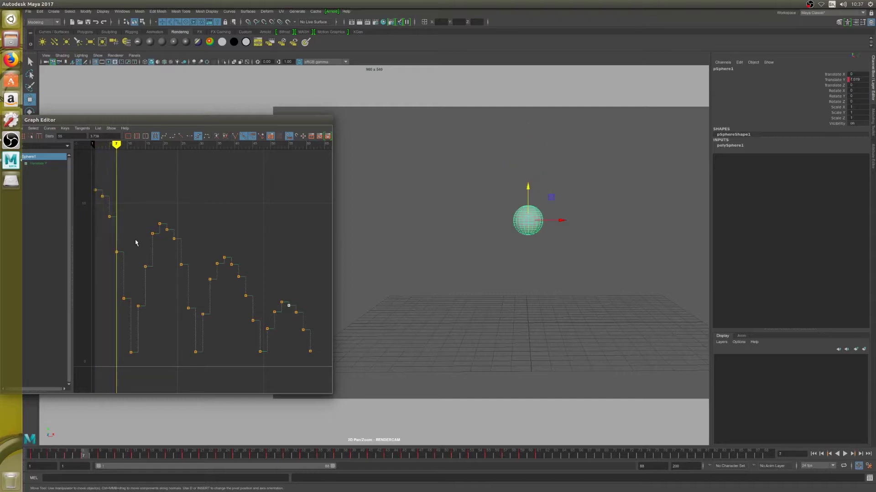
key("alt+period")
key("alt+period")
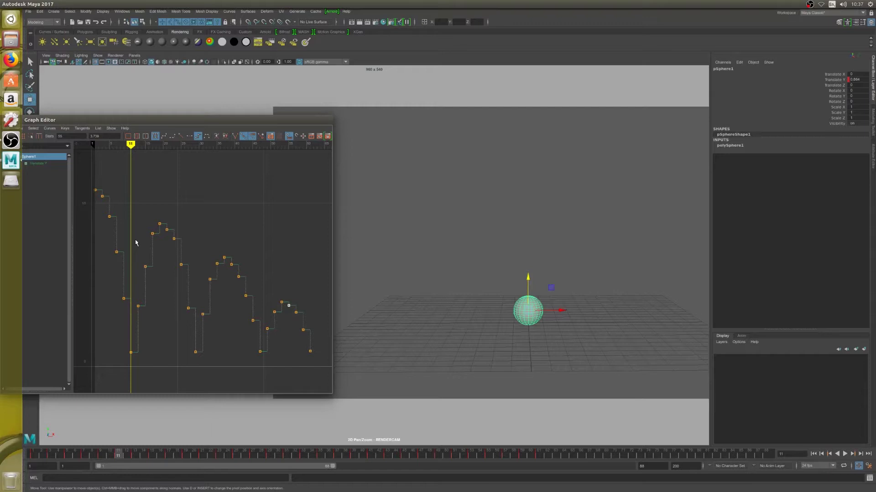
key("alt+period")
key("alt+period")
key("alt+period")
key("alt+period")
key("alt+period")
key("alt+period")
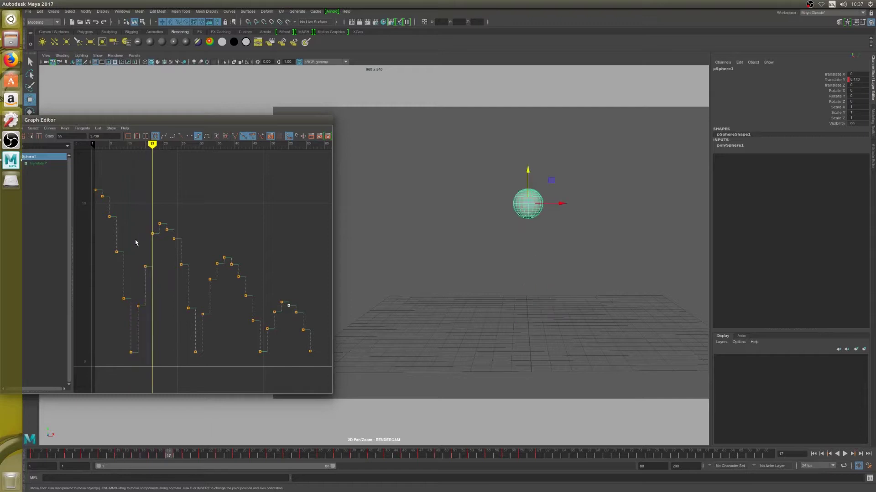
key("alt+period")
key("alt+period")
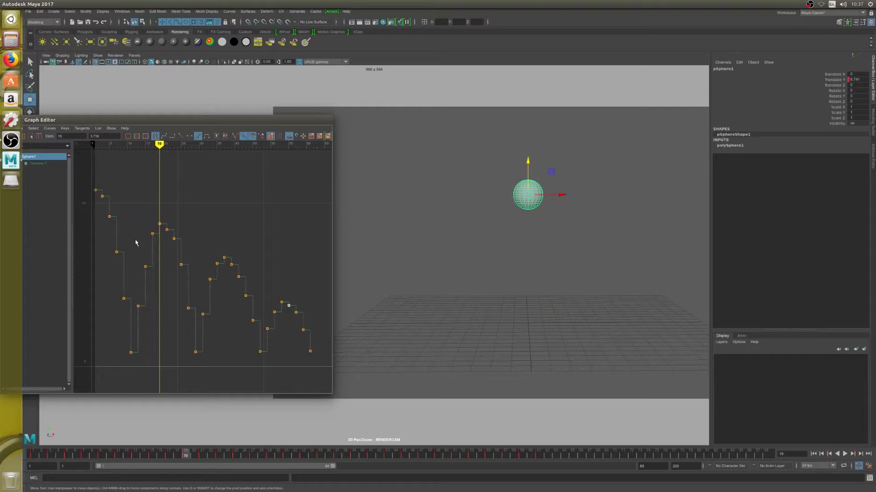
key("alt+period")
key("alt+period")
key("alt+period")
key("alt+period")
key("alt+period")
key("alt+period")
key("alt+period")
key("alt+period")
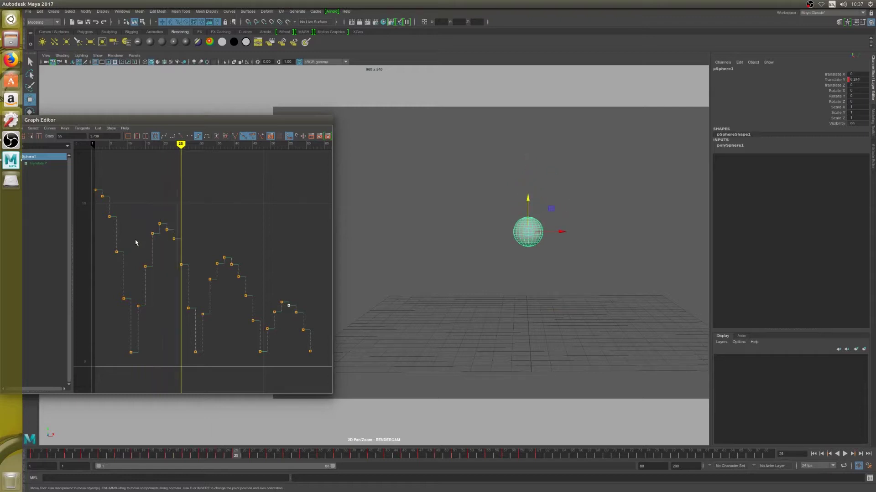
key("alt+period")
key("alt+period")
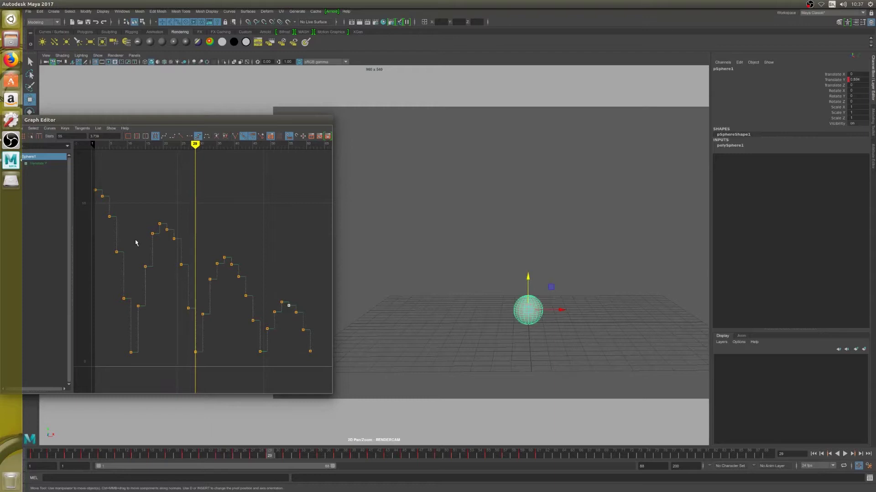
Step: Go back to frame 27 and delete its key from the second arc's fall
key("alt+comma")
key("alt+comma")
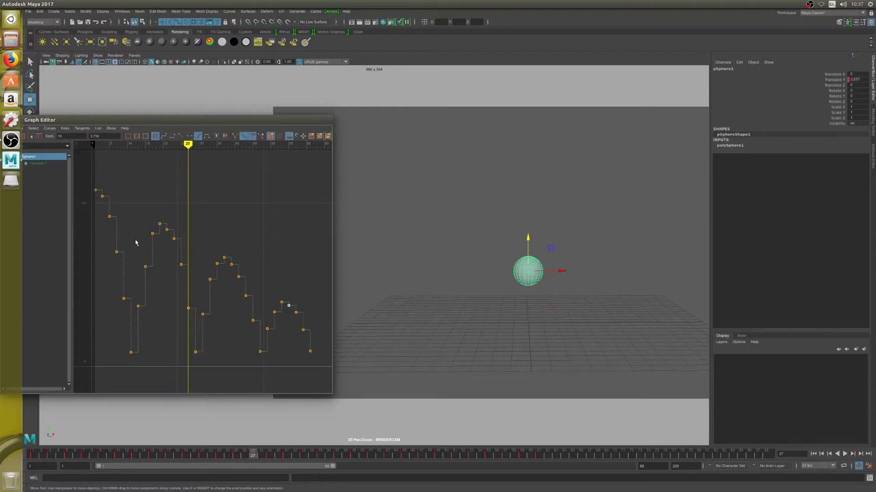
left_click_drag(178, 302, 195, 324)
key("Delete")
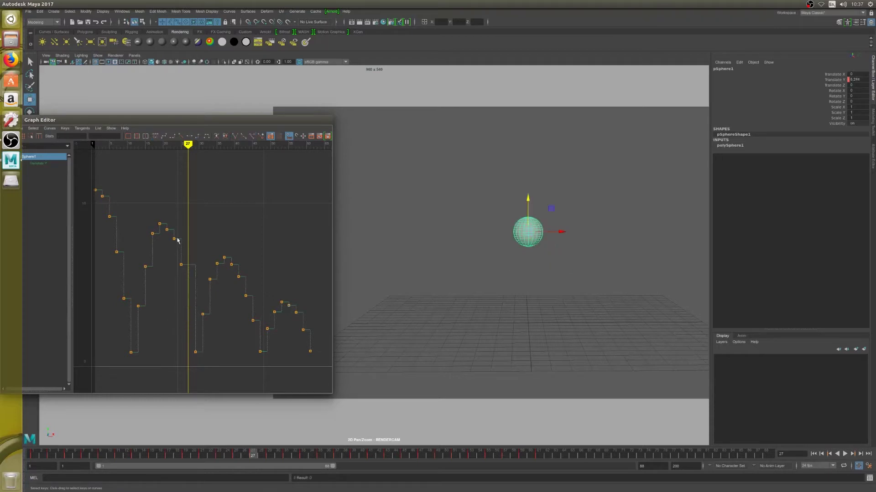
left_click_drag(185, 221, 316, 367)
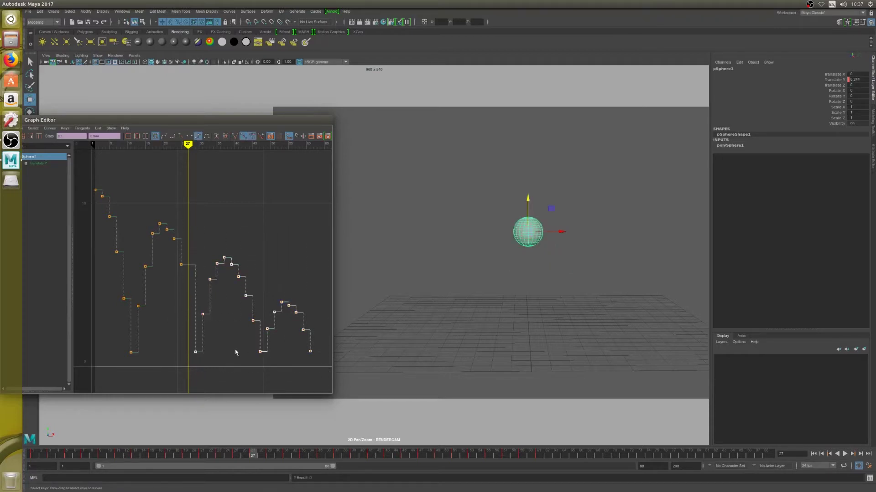
left_click_drag(261, 352, 256, 302)
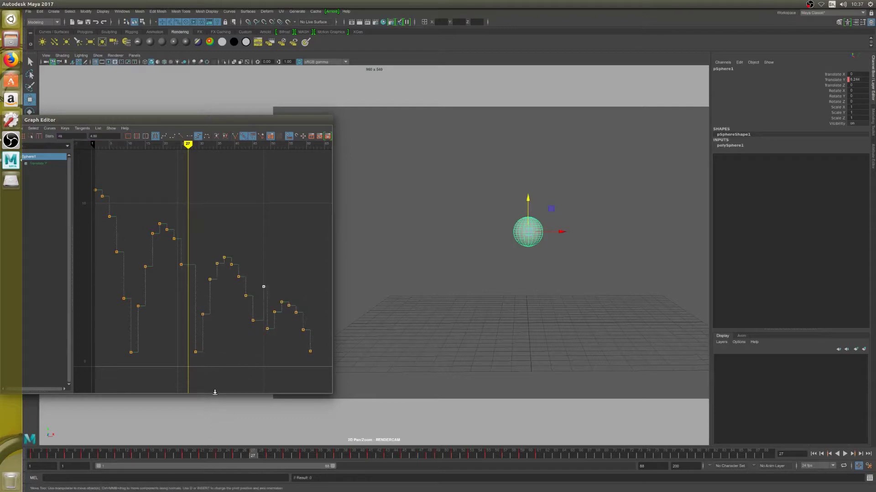
key("ctrl+z")
Step: Shift all keys from frame 29 onward two frames earlier, keeping their heights, so the second arc's ground contact falls on frame 27
left_click_drag(191, 237, 313, 370)
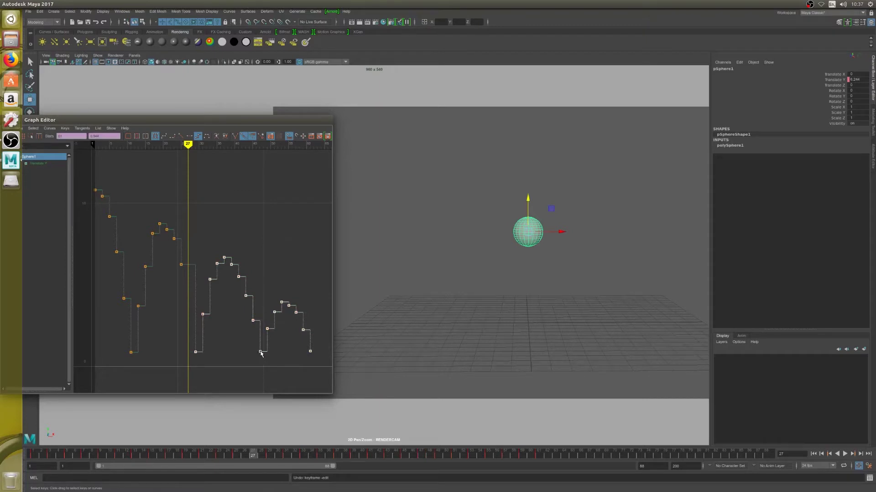
middle_click_drag(260, 351, 279, 340)
middle_click_drag(261, 355, 260, 300)
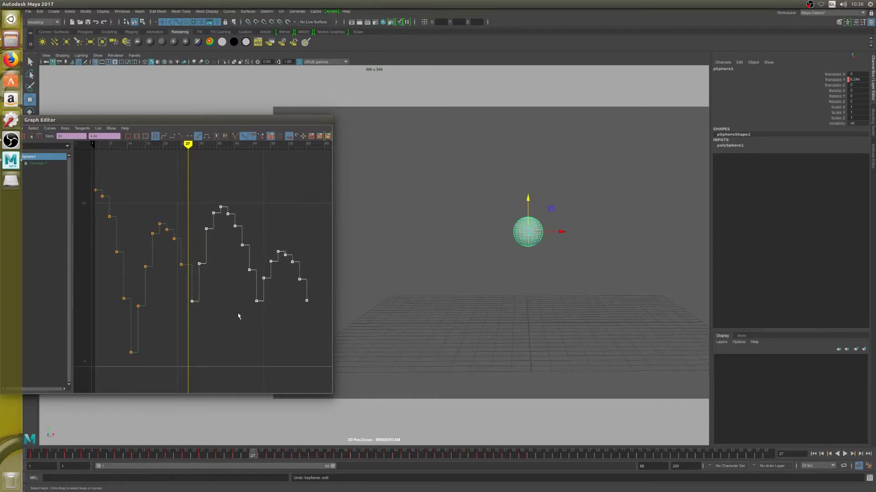
key("ctrl+z")
key("ctrl+z")
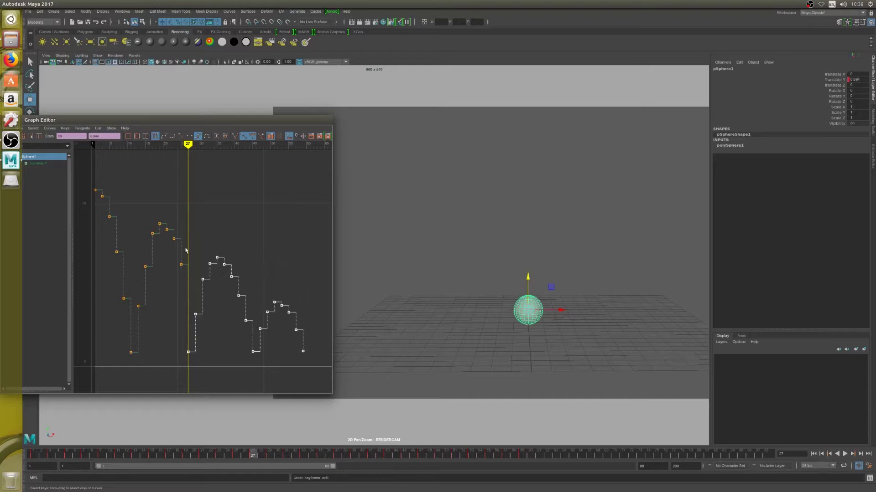
Step: Lower the second arc's falling keys to about 7.4 on frame 23 and about 5.1 on frame 25
left_click(181, 264)
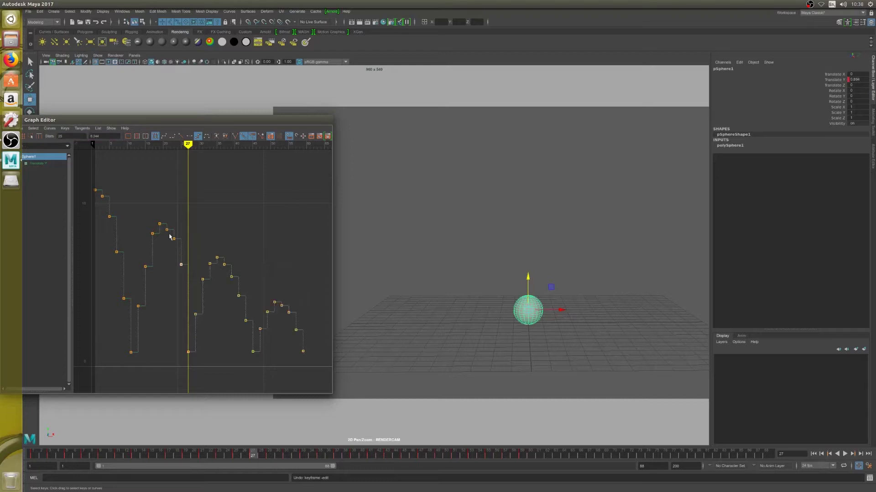
left_click_drag(167, 236, 177, 245)
middle_click_drag(171, 243, 180, 293)
left_click(181, 265)
scroll(181, 294, "down", 3)
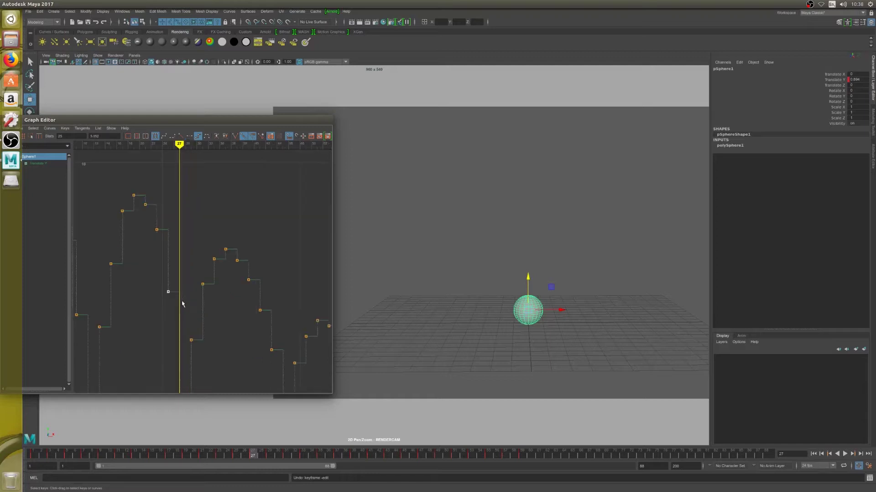
scroll(193, 321, "up", 2)
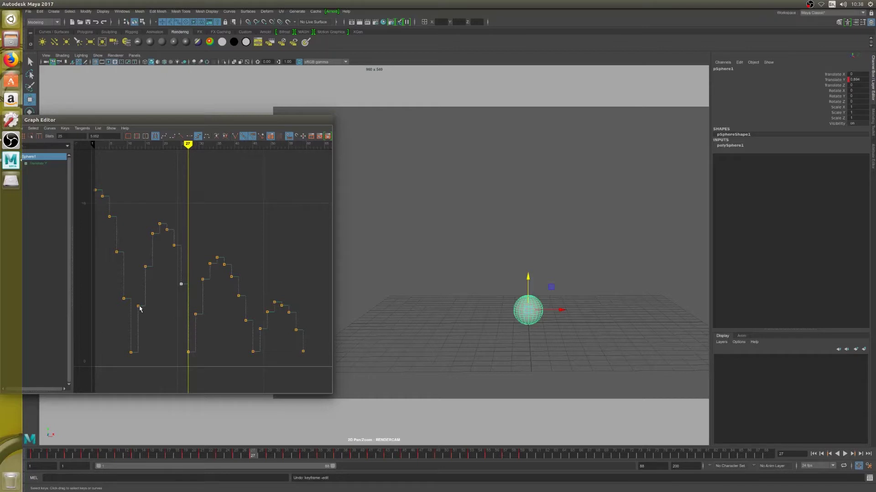
Step: Lower the frame 21 key to about 8.2 and the frame 23 key to about 7.2 on the second arc
left_click(166, 229)
middle_click_drag(176, 236, 177, 239)
left_click(174, 246)
middle_click_drag(180, 257, 177, 260)
Step: Raise the second arc's frame 15 key to about 6.9 and lower its frame 25 key to about 4.4
left_click(146, 267)
middle_click_drag(152, 271, 152, 258)
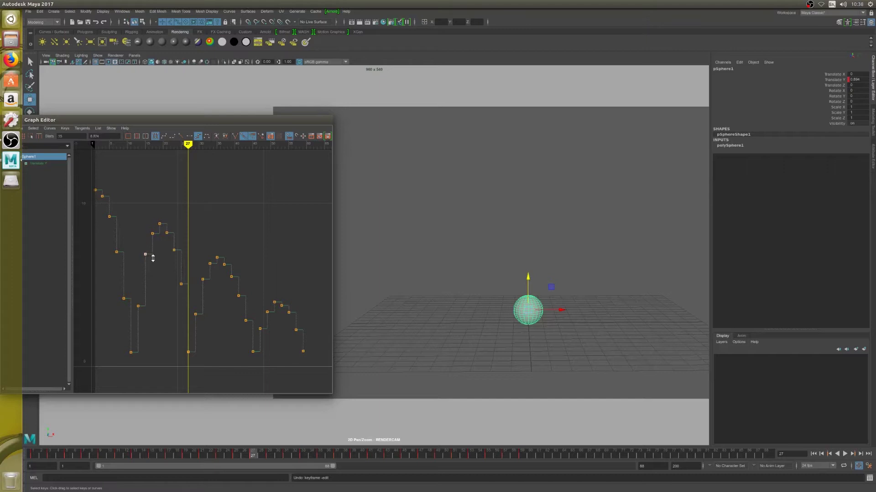
left_click(181, 284)
middle_click_drag(190, 296, 189, 305)
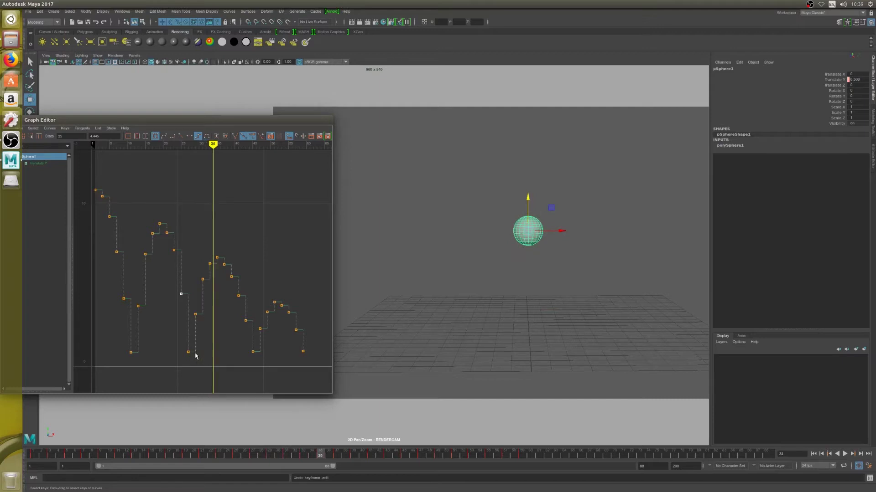
Step: Delete the third arc's frame 33 key and shift all keys from frame 35 onward two frames earlier, keeping their heights
left_click(209, 264)
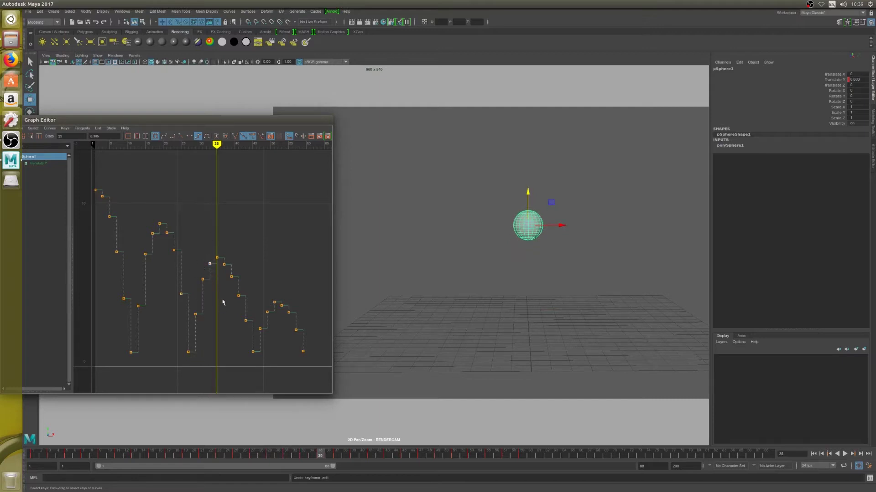
key("Delete")
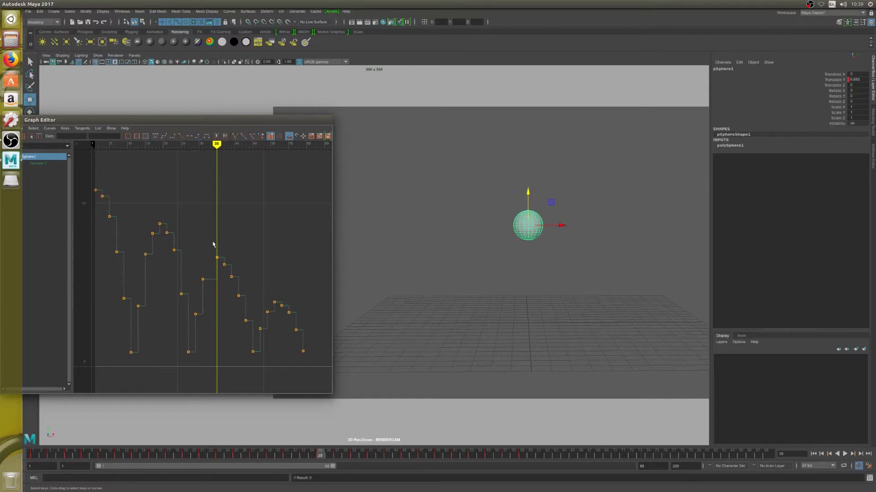
left_click_drag(213, 244, 326, 374)
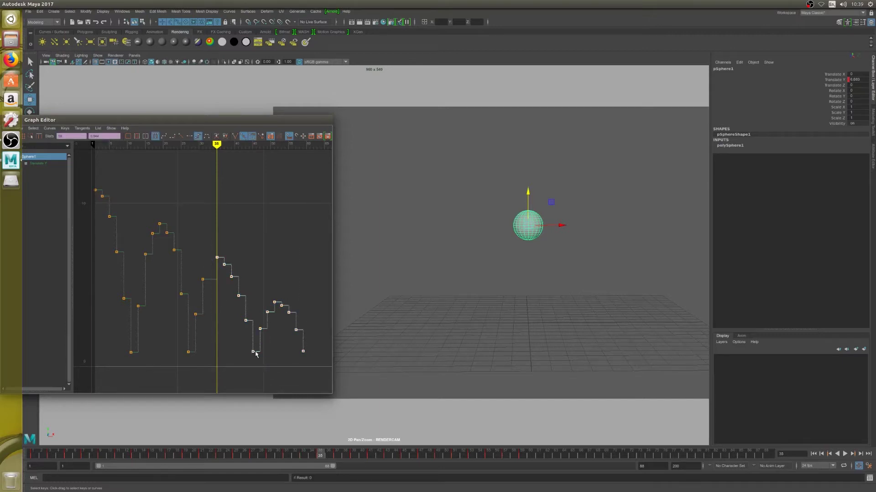
middle_click_drag(255, 355, 243, 368, "shift")
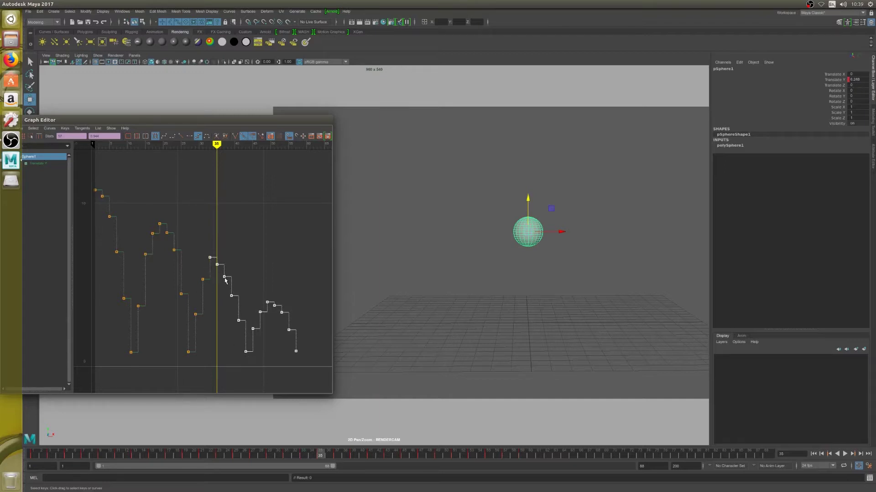
key("r")
mouse_move(224, 279)
middle_mouse_down("shift")
mouse_move(214, 279)
mouse_move(223, 279)
middle_mouse_up("shift")
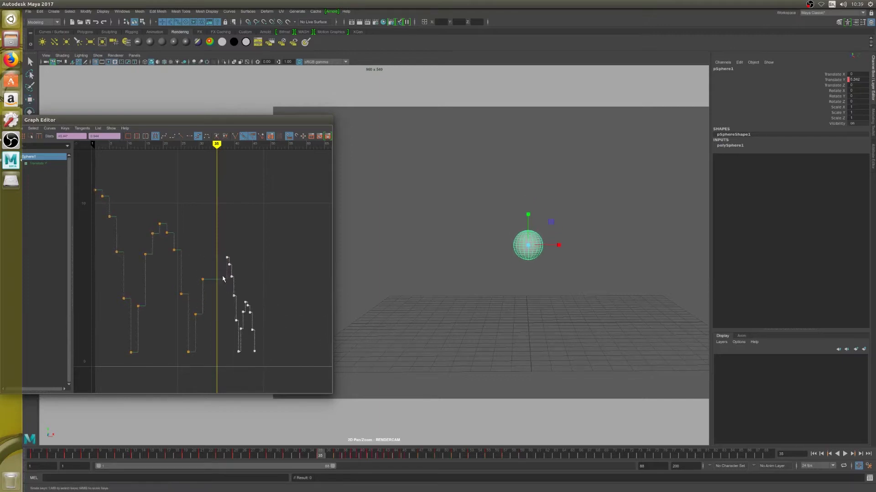
key("ctrl+z")
key("w")
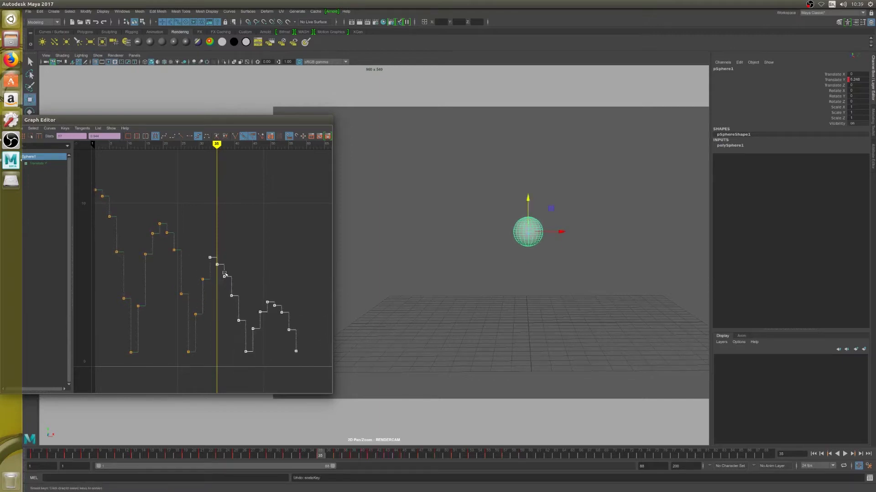
middle_click_drag(226, 281, 254, 287, "shift")
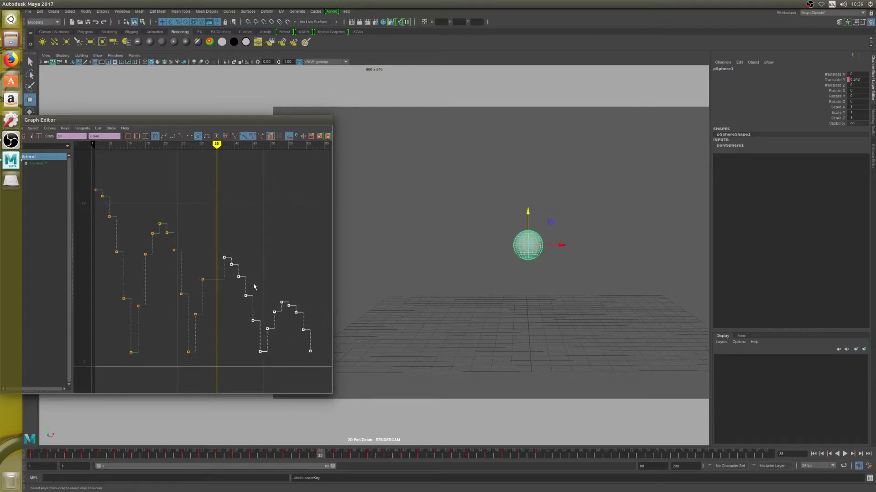
key("ctrl+z")
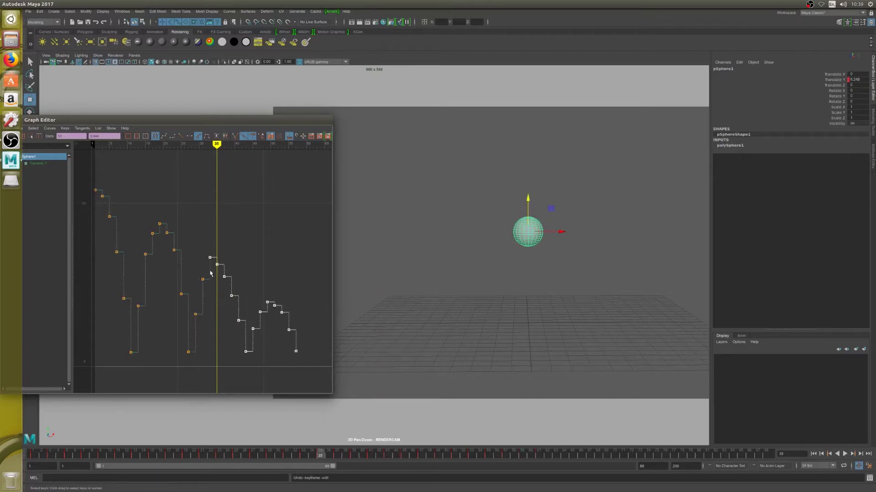
Step: Step through the frames from 35 back to 27 and forward to 33 to examine the third arc's rise
key("alt+comma")
key("alt+comma")
key("alt+comma")
key("alt+comma")
key("alt+comma")
key("alt+comma")
key("alt+comma")
key("alt+comma")
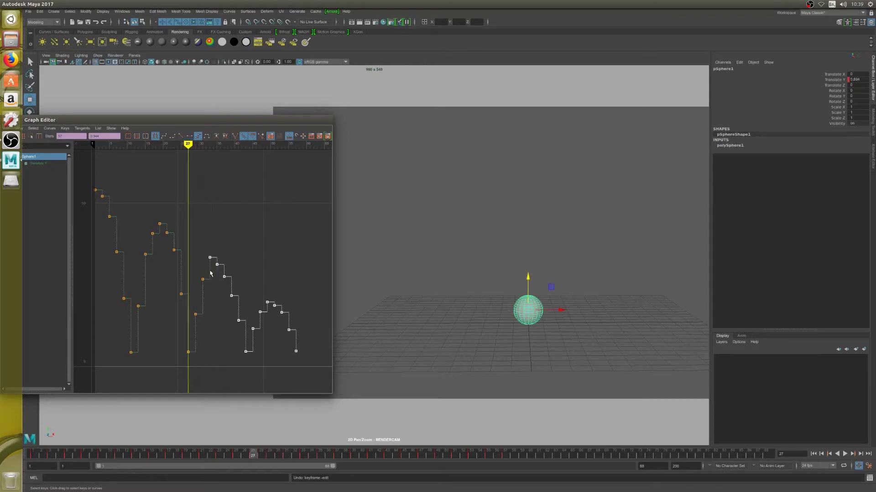
key("alt+period")
key("alt+period")
key("alt+period")
key("alt+period")
key("alt+period")
key("alt+period")
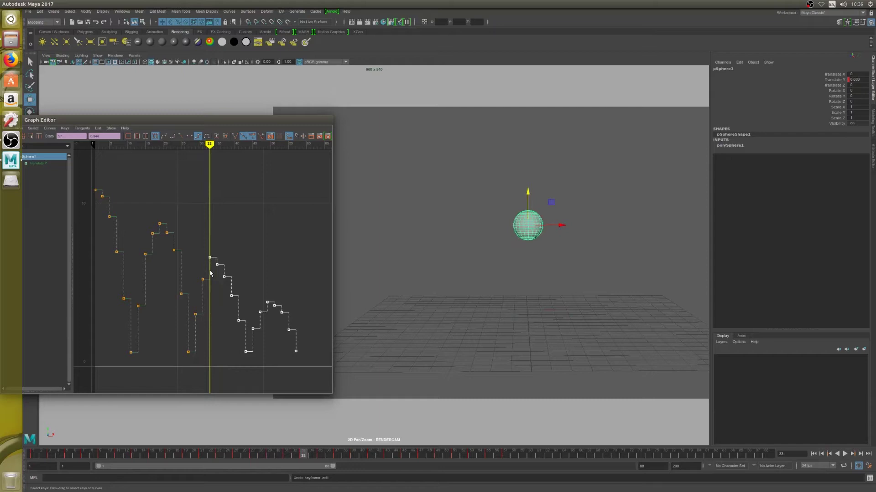
Step: Raise the third arc's rising keys to about 5.8 on frame 31 and about 4 on frame 29
left_click(202, 277)
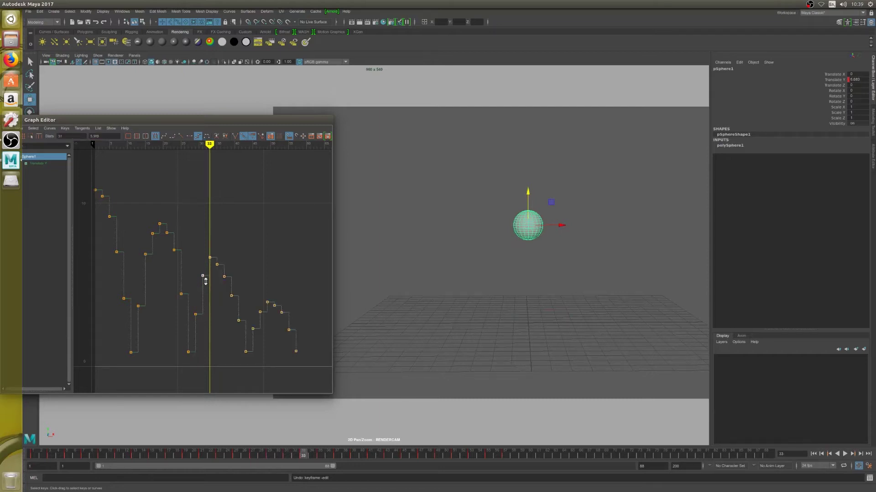
middle_click_drag(206, 282, 206, 273, "shift")
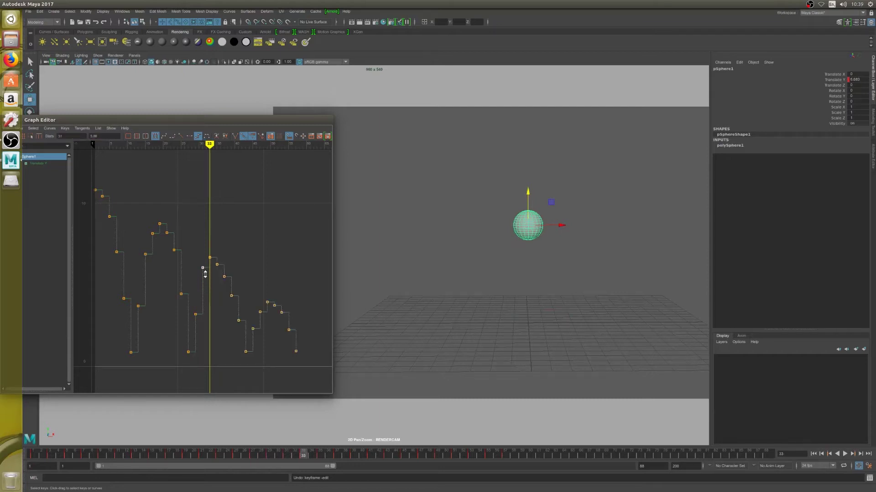
left_click(195, 314)
mouse_move(199, 314)
middle_mouse_down("shift")
mouse_move(198, 299)
mouse_move(199, 310)
middle_mouse_up("shift")
scroll(199, 310, "up", 3)
left_click_drag(196, 252, 207, 276)
middle_click_drag(205, 278, 204, 287, "shift")
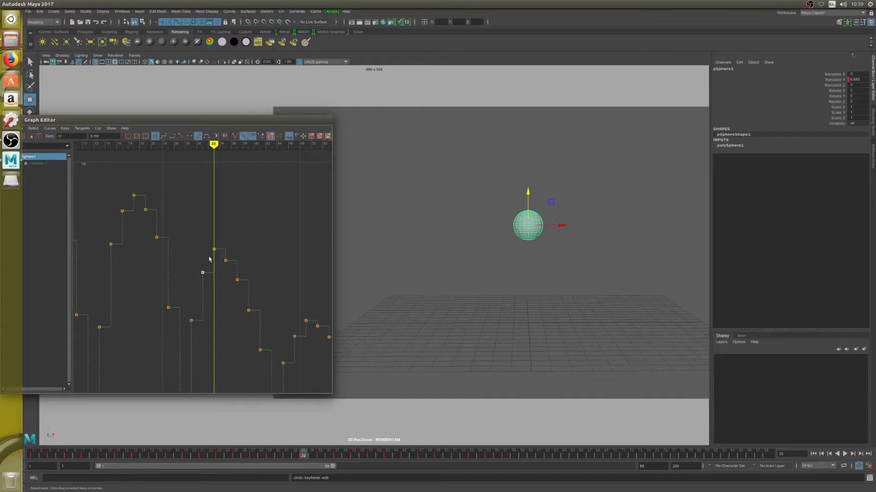
scroll(202, 271, "down", 3)
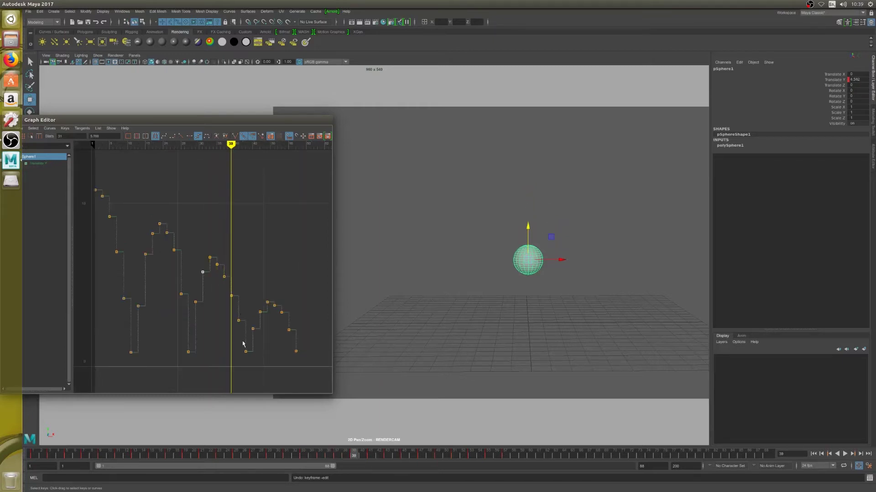
Step: Delete the third arc's keys on frames 39 and 41 and shift all following keys four frames earlier, putting ground contact on frame 39
left_click_drag(224, 294, 244, 334)
key("Delete")
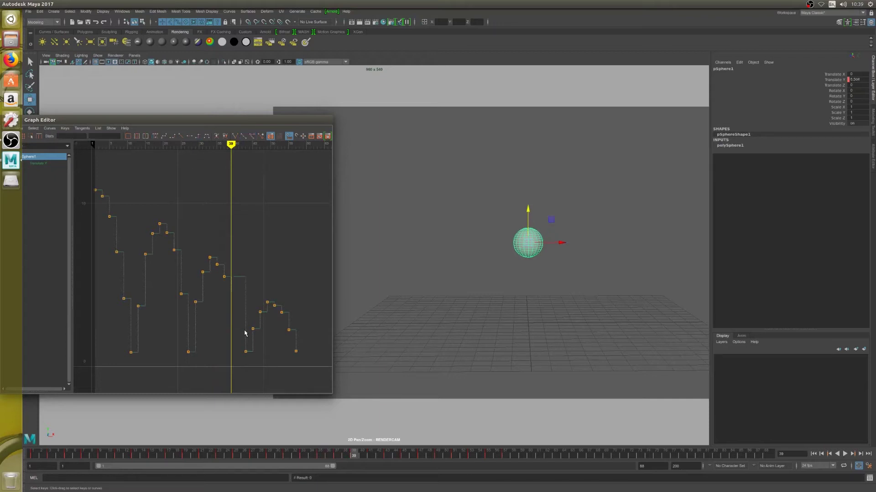
left_click_drag(232, 256, 323, 361)
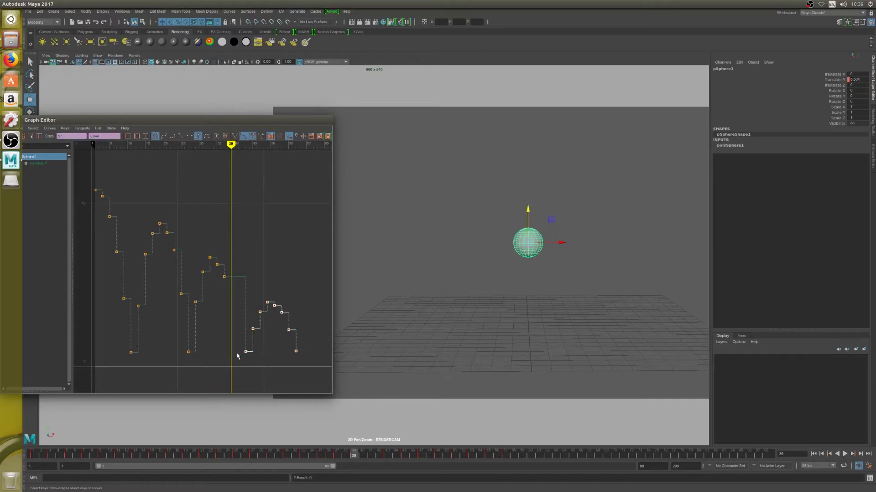
middle_click_drag(240, 352, 225, 354, "shift")
Step: Lower the third arc's falling keys to about 3.7 on frame 37 and about 6 on frame 35
left_click(224, 276)
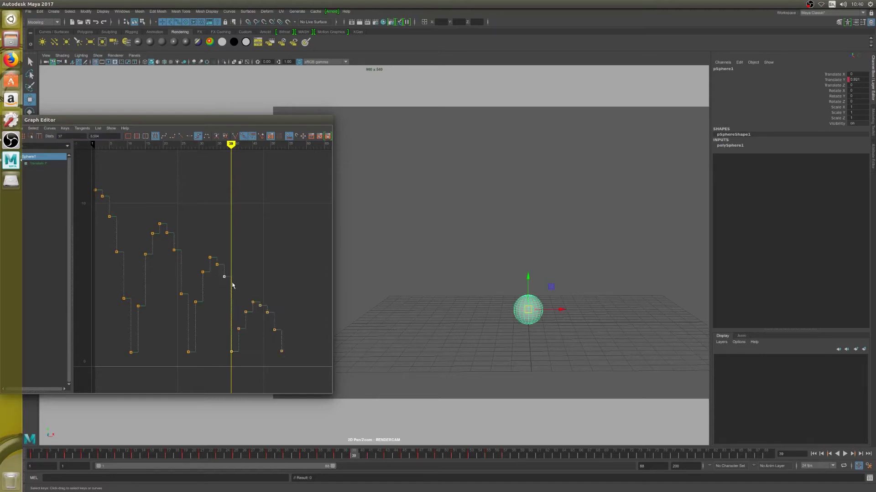
middle_click_drag(224, 276, 223, 308, "shift")
left_click_drag(213, 255, 221, 270)
middle_click_drag(220, 270, 219, 275, "shift")
left_click(223, 308)
middle_click_drag(224, 308, 225, 305, "shift")
scroll(224, 305, "down", 3)
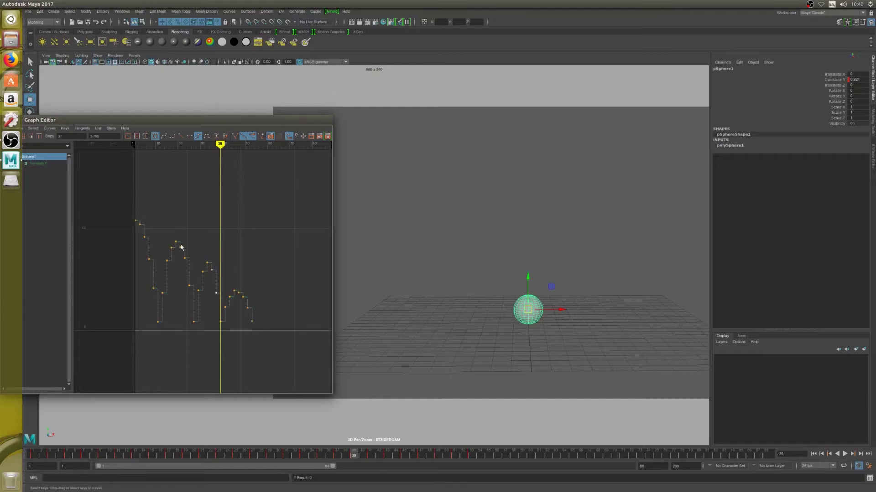
left_click_drag(193, 264, 191, 295)
left_click_drag(158, 231, 195, 328)
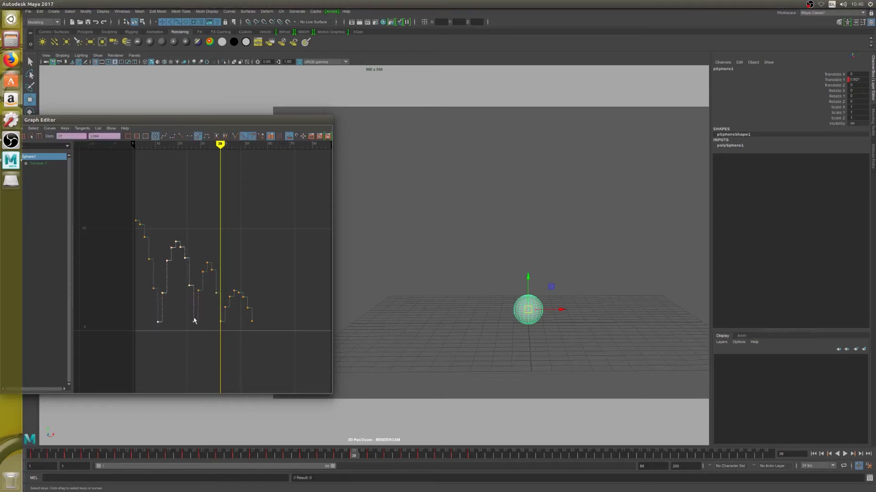
key("r")
middle_click_drag(193, 324, 192, 324)
key("ctrl+z")
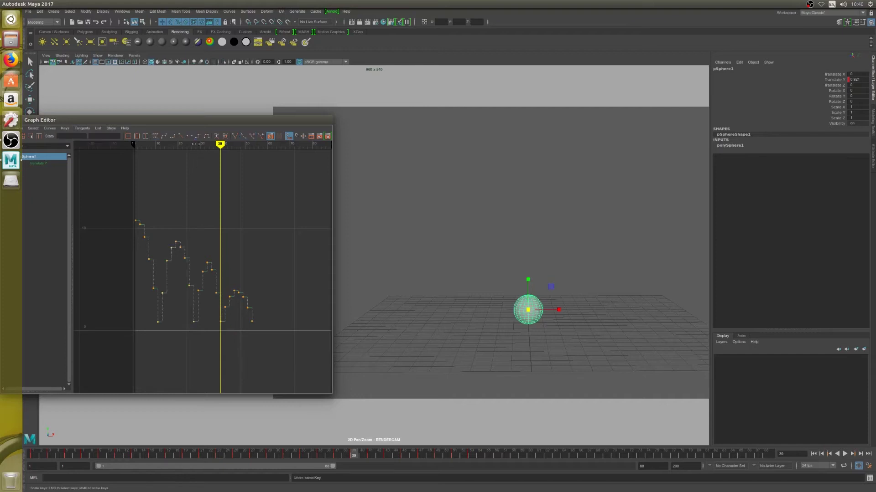
Step: Scale the second arc's keys slightly down in height so its frame 19 peak sits at about 8.6
mouse_move(164, 156)
left_mouse_down()
mouse_move(139, 150)
mouse_move(175, 151)
left_mouse_up()
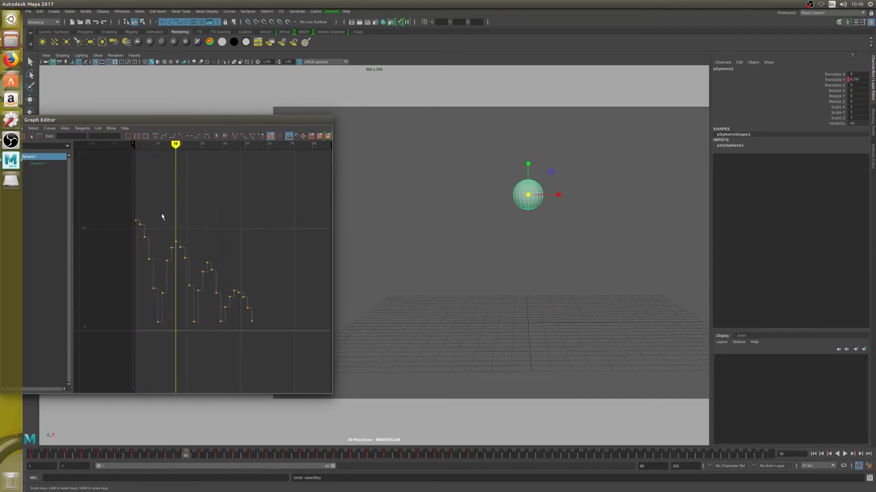
left_click_drag(162, 216, 196, 339)
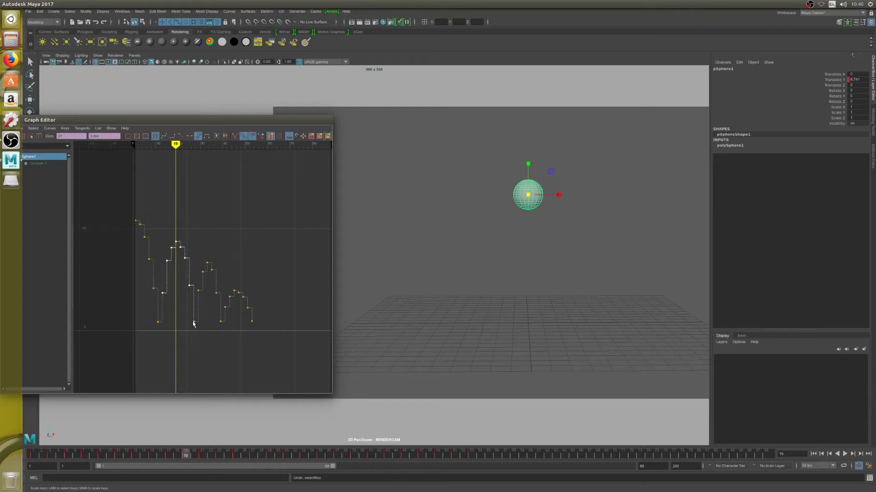
middle_click_drag(194, 324, 185, 313)
left_click(39, 11)
left_click(60, 30)
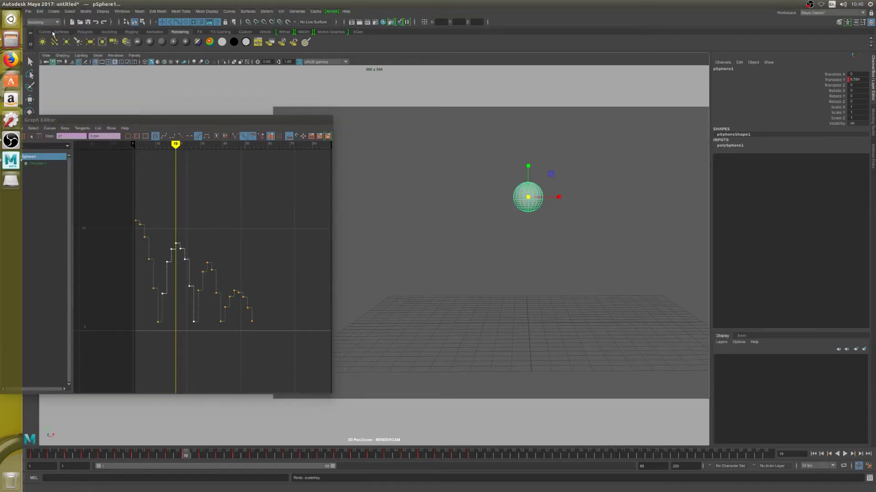
Step: Deselect the keys and play back the animation to check the bounce
left_click(211, 253)
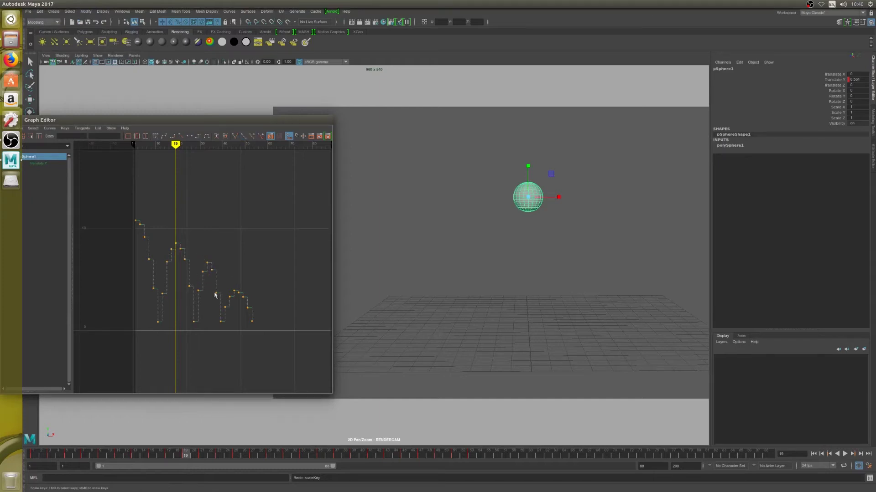
left_click(845, 454)
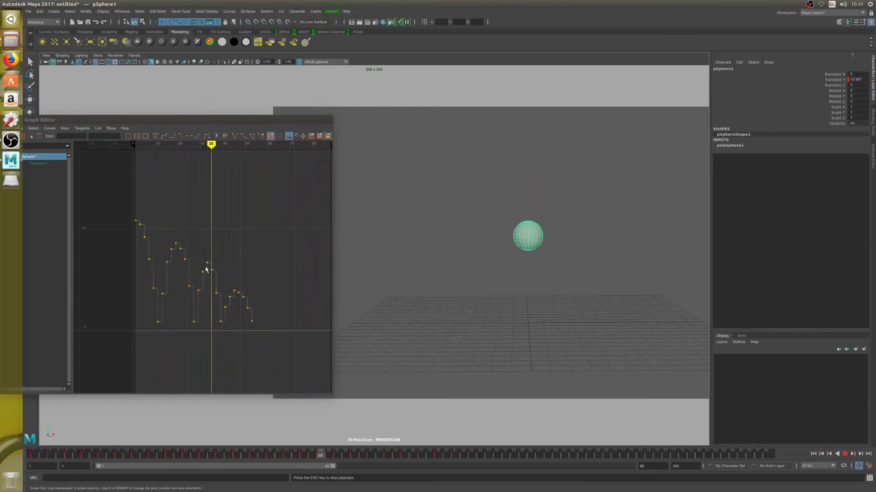
key("Escape")
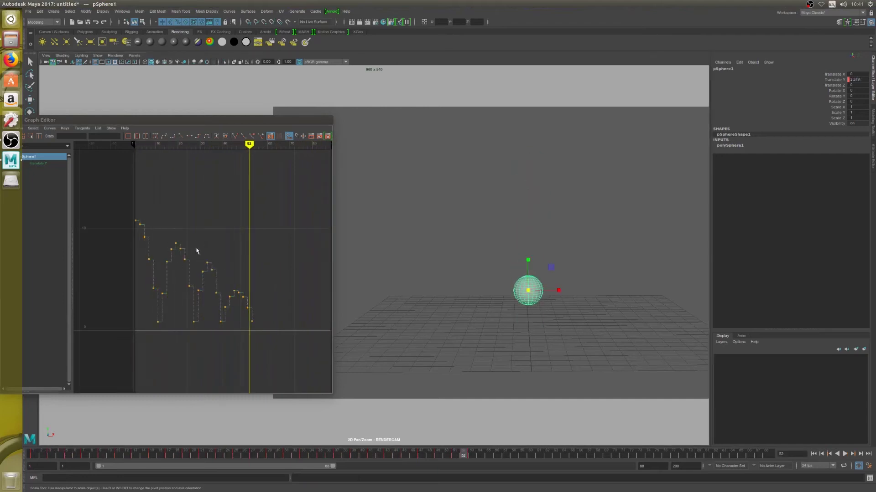
Step: Lower the third arc's frame 31–35 keys to a peak of about 5.9 and the second arc's frame 15–23 keys to a peak of about 8.4
left_click_drag(196, 248, 212, 282)
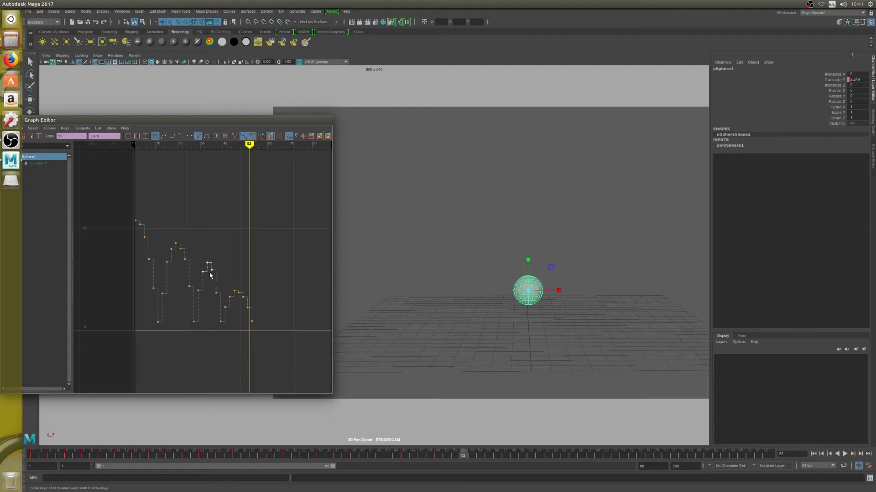
key("q")
key("w")
left_click_drag(212, 272, 210, 280)
left_click_drag(165, 230, 196, 275)
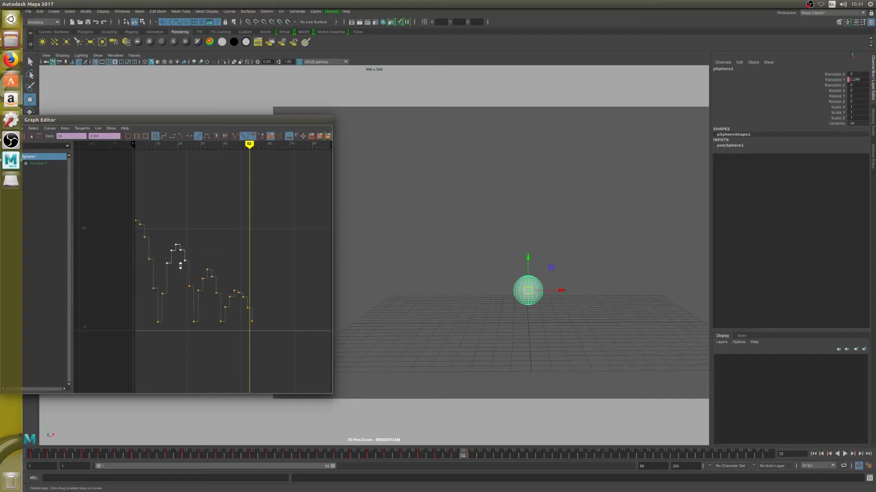
Step: Lower the third arc's side keys to about 3.3 on frame 29 and about 3 on frame 37
left_click_drag(199, 287, 215, 310)
left_click_drag(205, 258, 220, 287)
scroll(203, 274, "up", 3)
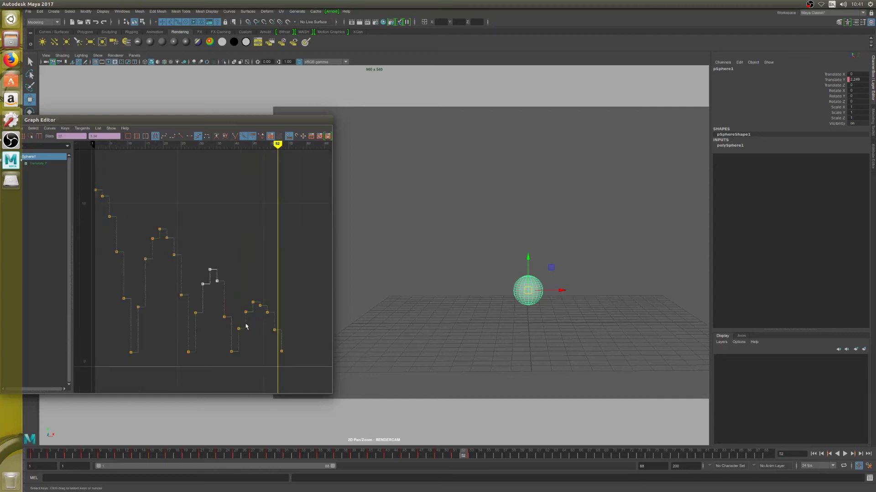
Step: Delete the fourth arc's keys on frames 43, 47 and 49
left_click_drag(278, 145, 212, 165)
key("period")
key("period")
key("period")
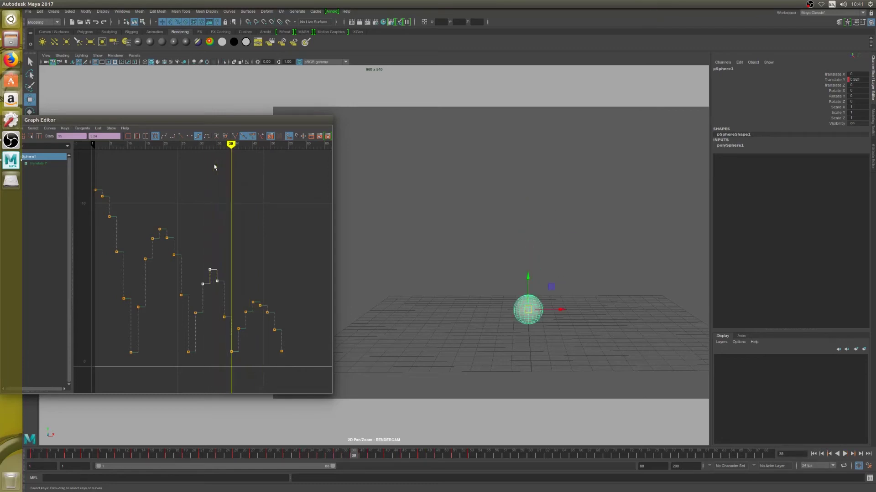
key("period")
key("period")
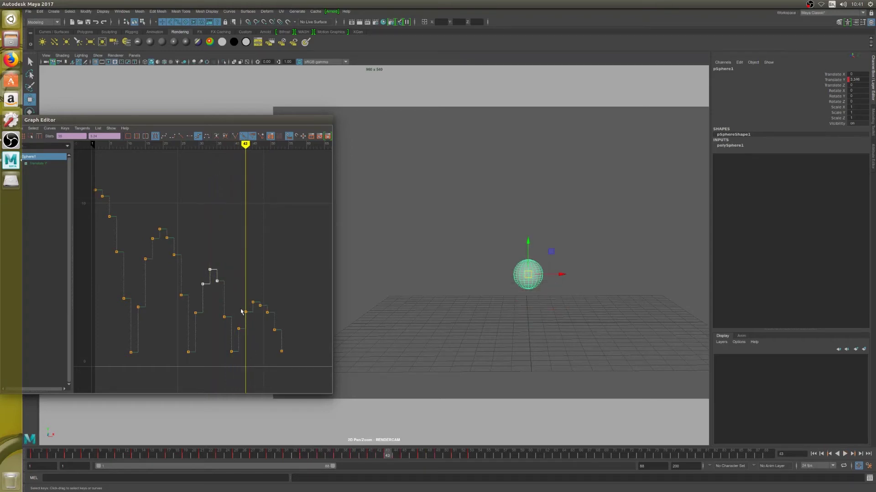
left_click_drag(240, 306, 284, 322)
key("Delete")
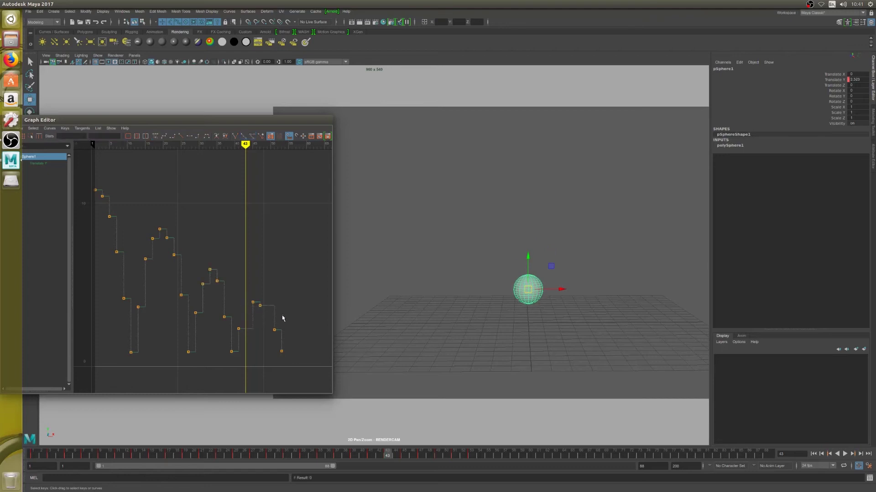
left_click_drag(258, 295, 272, 318)
key("Delete")
Step: Step back and forth between frames 39 and 45 to judge the timing of the fourth arc's rise
key("alt+comma")
key("alt+comma")
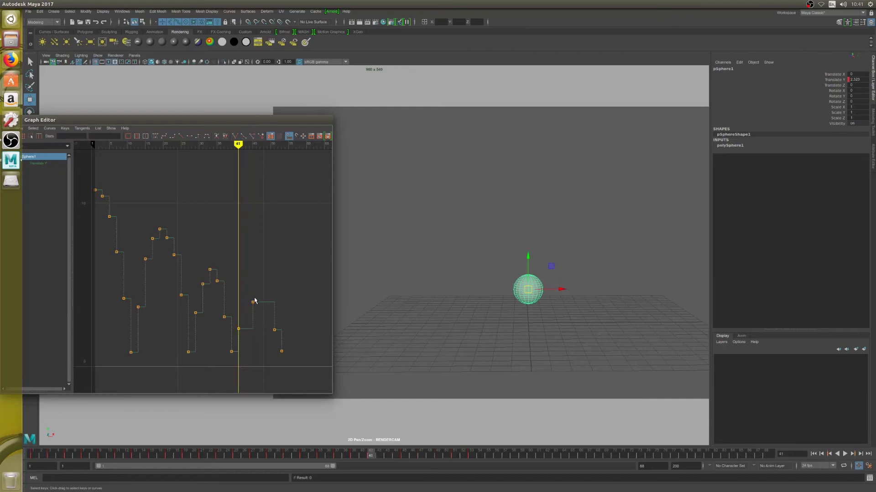
key("alt+period")
key("alt+period")
key("alt+period")
key("alt+period")
key("alt+comma")
key("alt+comma")
key("alt+comma")
key("alt+comma")
key("alt+comma")
key("alt+comma")
key("alt+period")
key("alt+period")
key("alt+period")
key("alt+period")
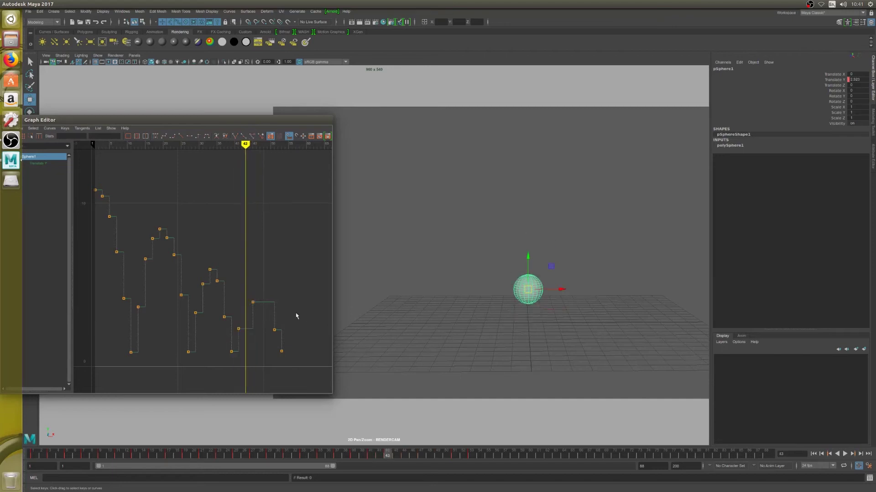
Step: Move the fourth arc's peak key from frame 45 to frame 43, keeping its height
left_click(252, 302)
middle_click_drag(256, 302, 248, 303)
scroll(248, 308, "up", 2)
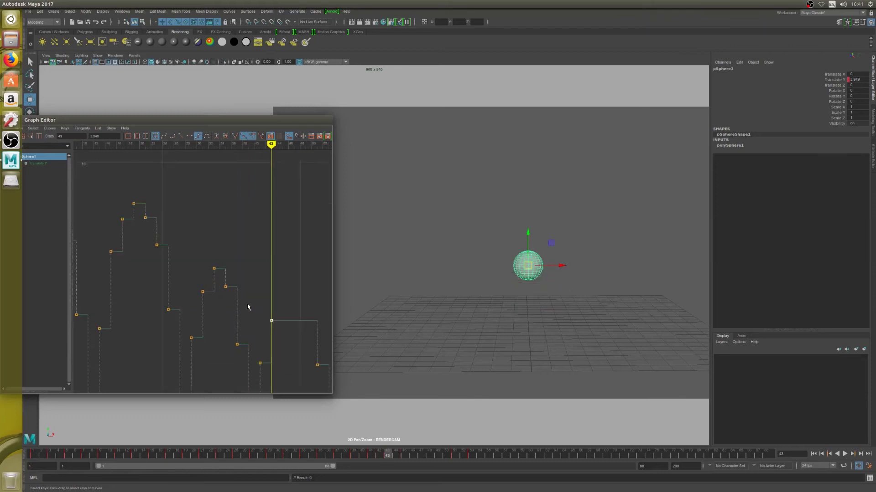
Step: Move the fourth arc's falling key from frame 51 to frame 45, keeping its height
key("alt+period")
key("alt+period")
key("alt+period")
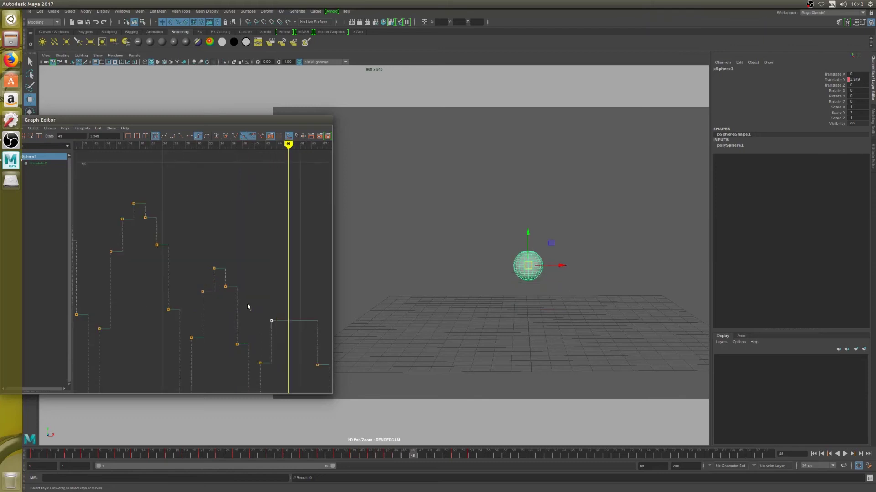
key("alt+comma")
key("alt+comma")
key("alt+comma")
key("alt+period")
key("alt+period")
key("a")
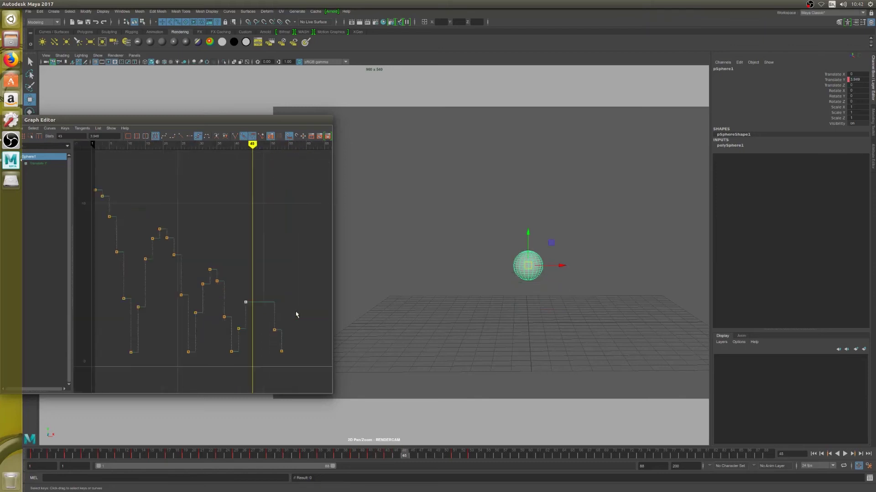
left_click(274, 330)
middle_click_drag(275, 333, 249, 334)
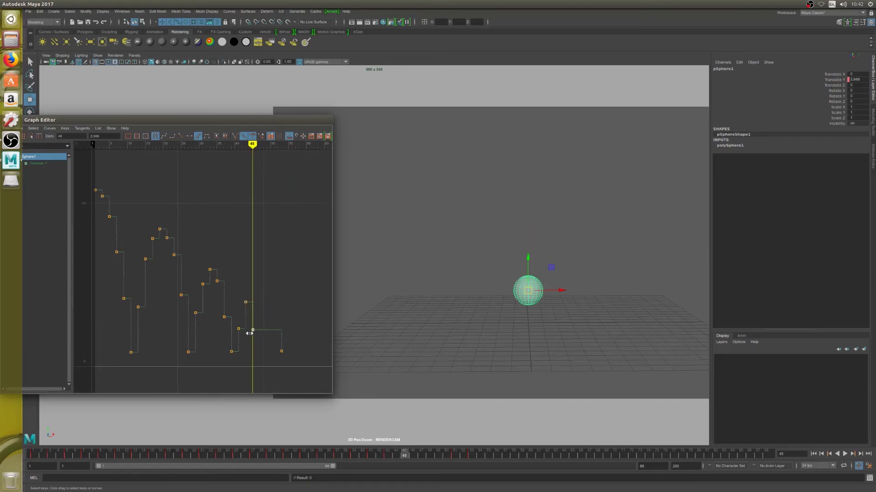
Step: Move the ground-contact key that ends the fourth arc from frame 53 to frame 47
key("alt+period")
key("alt+period")
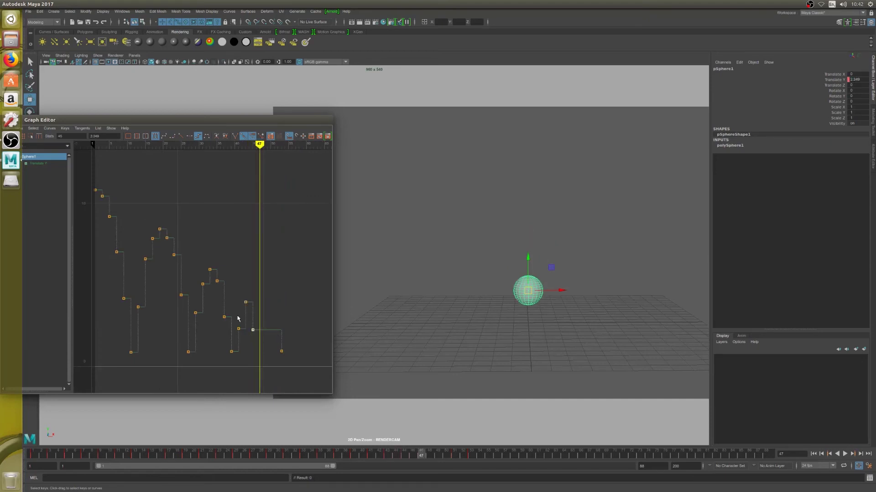
scroll(286, 357, "down", 3)
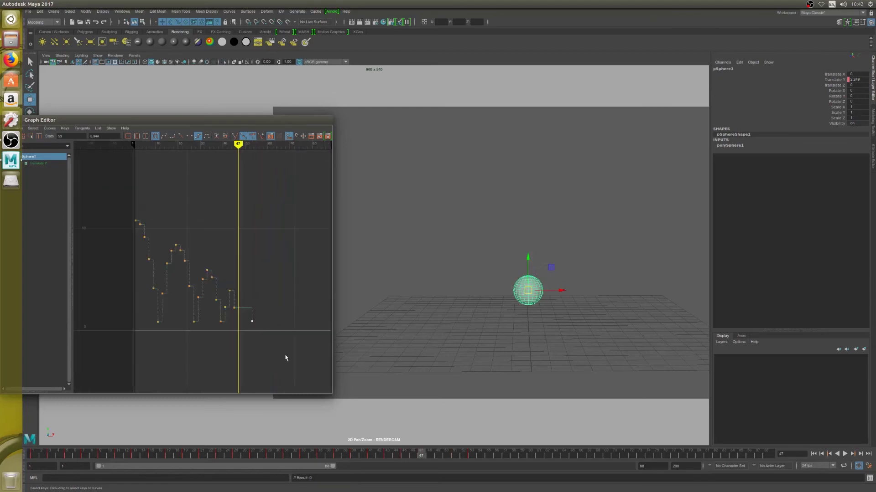
middle_click_drag(286, 355, 268, 354)
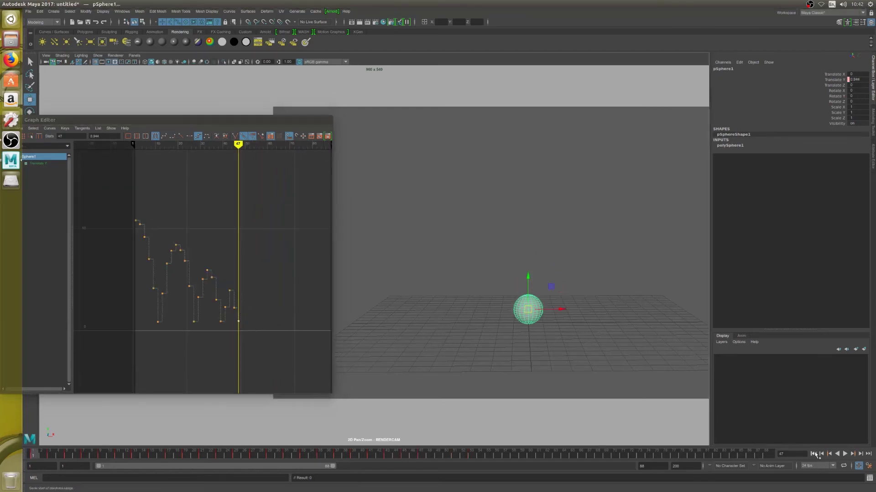
Step: Play the animation from the first frame to judge the shortened fourth arc
left_click(813, 454)
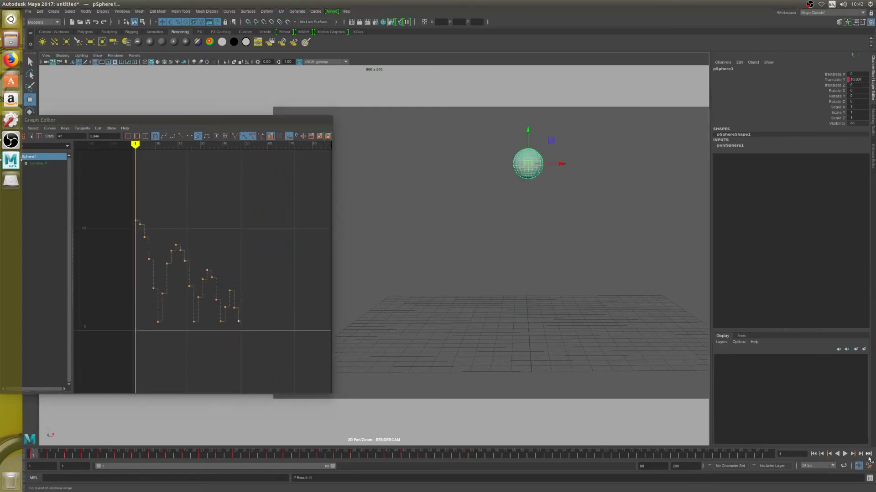
left_click(844, 454)
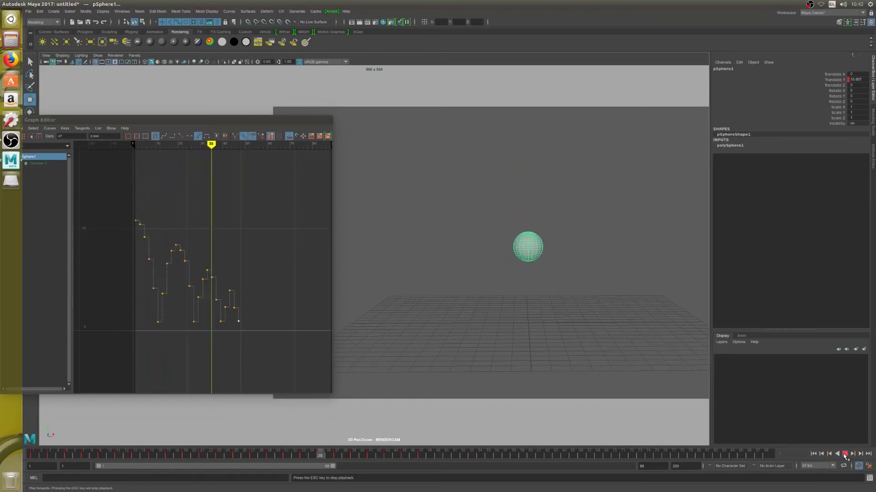
left_click(844, 454)
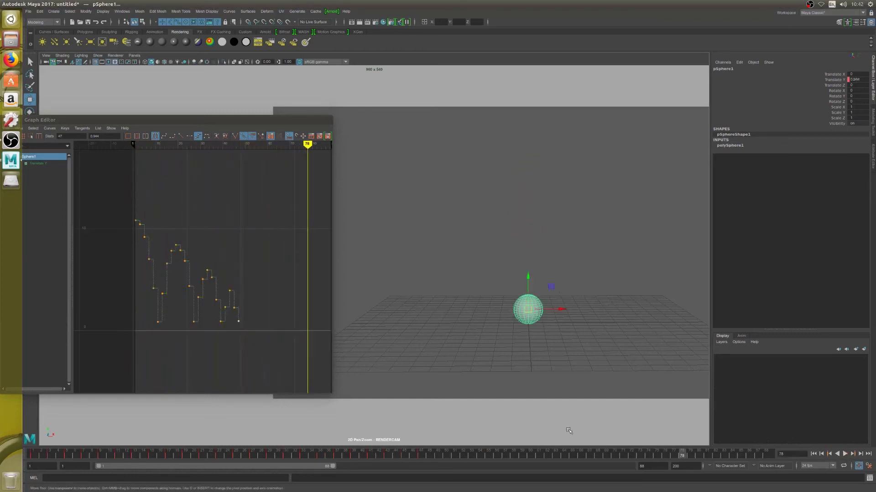
Step: Raise the fourth arc's side keys on frames 41 and 45 to about 3.1 and play back the bounce
left_click_drag(220, 305, 254, 310)
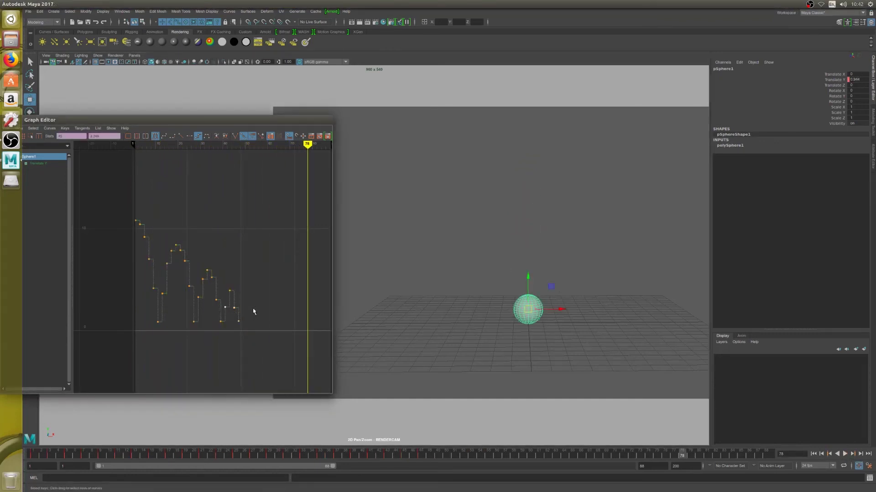
key("f")
scroll(236, 316, "down", 5)
scroll(223, 292, "down", 6)
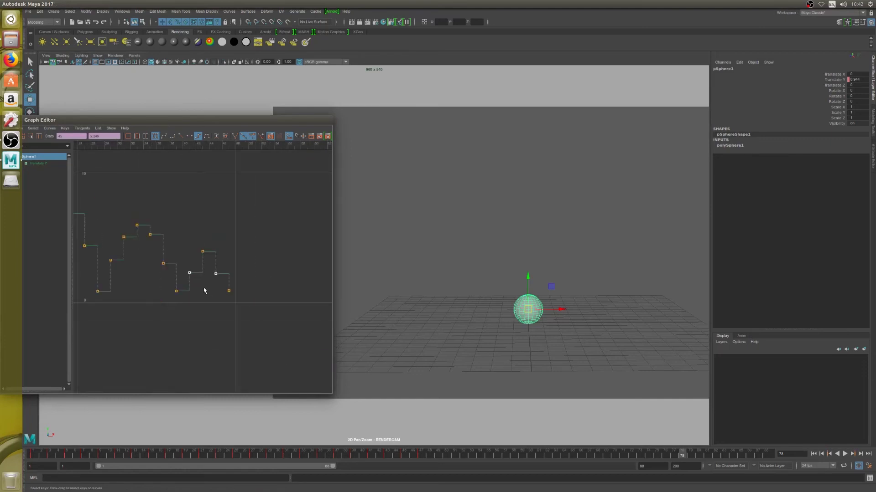
scroll(199, 285, "up", 5)
middle_click_drag(190, 276, 190, 262, "shift")
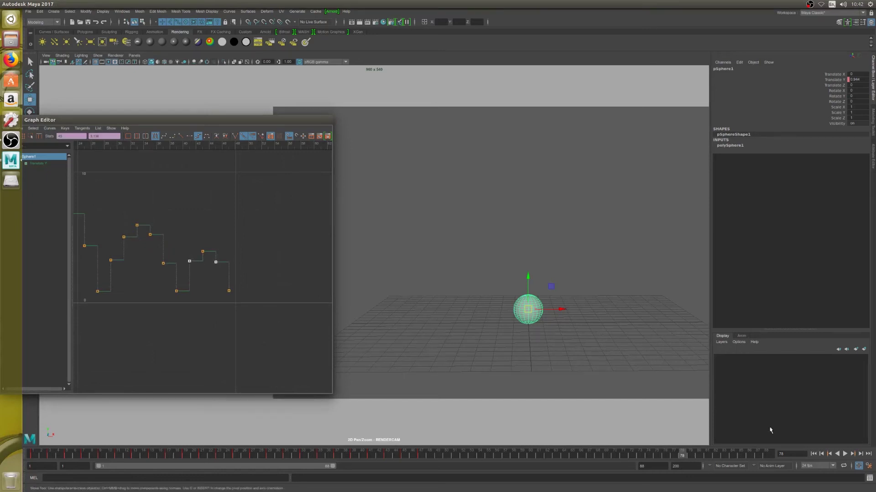
left_click(844, 454)
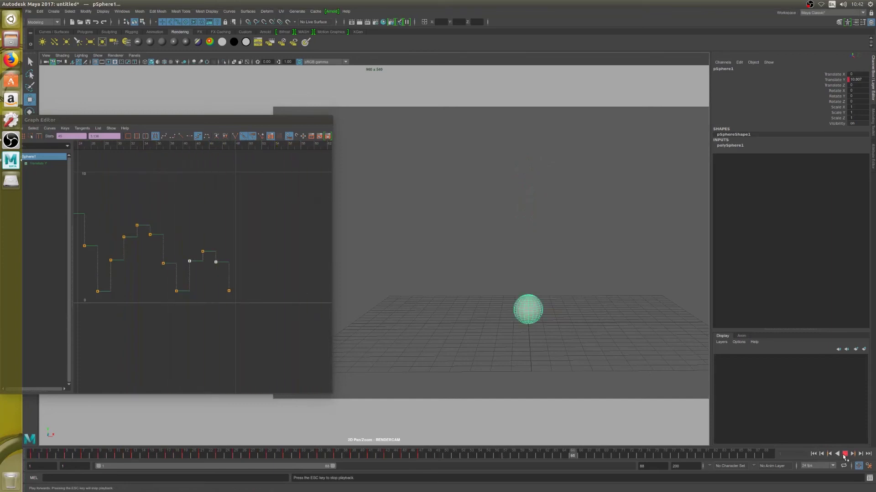
left_click(845, 454)
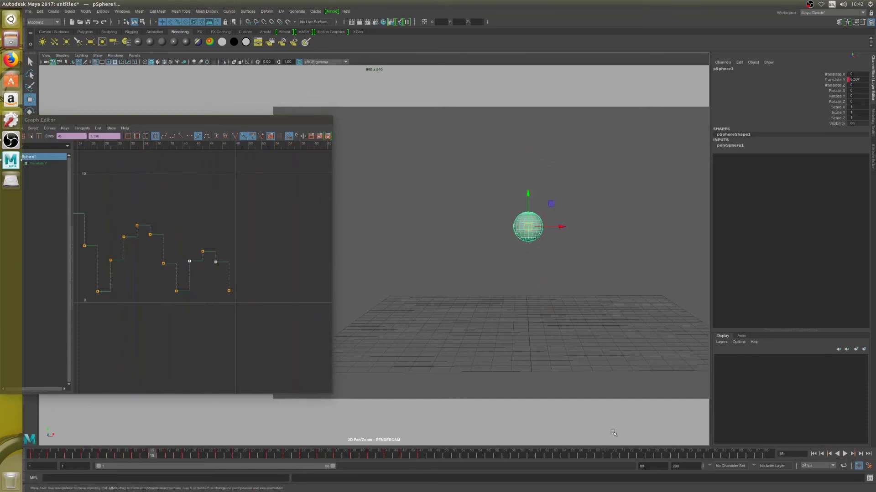
Step: Start a fifth arc by raising the sphere to a Translate Y of about 2.4 on frame 49
left_click(404, 454)
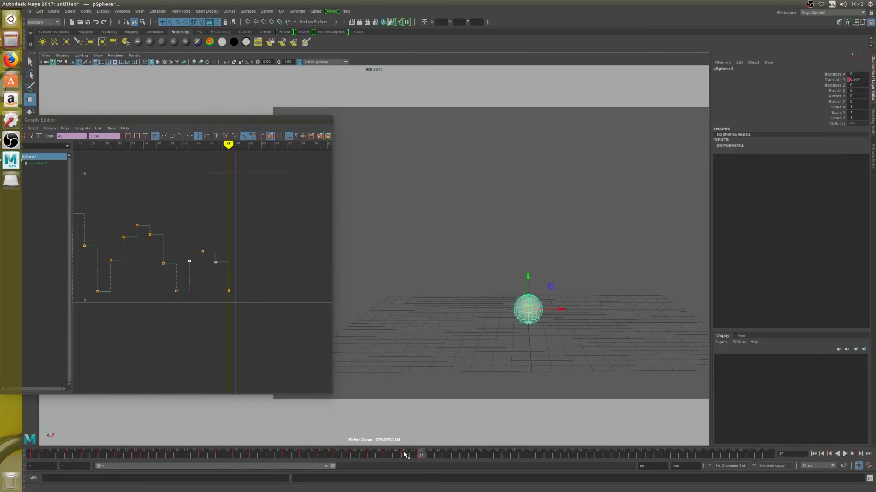
key("alt+period")
key("alt+period")
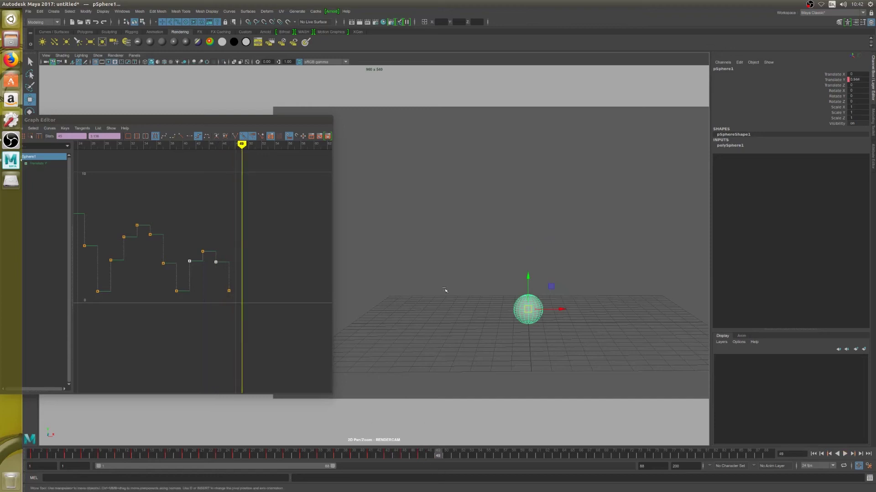
left_click(527, 276)
left_click_drag(527, 277, 526, 257)
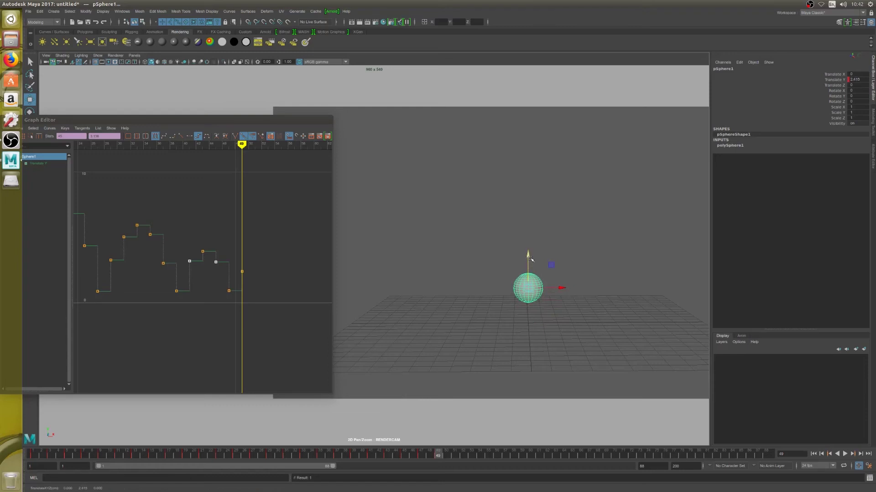
Step: Lower the sphere back to the ground on frame 51, at a Translate Y of about 0.92
key("alt+period")
key("alt+period")
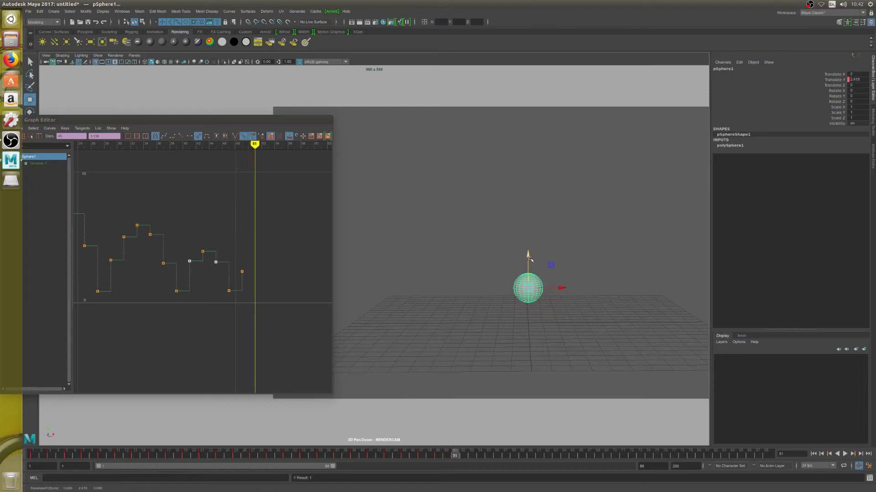
left_click_drag(530, 258, 528, 278)
left_click(533, 276)
left_click(530, 301)
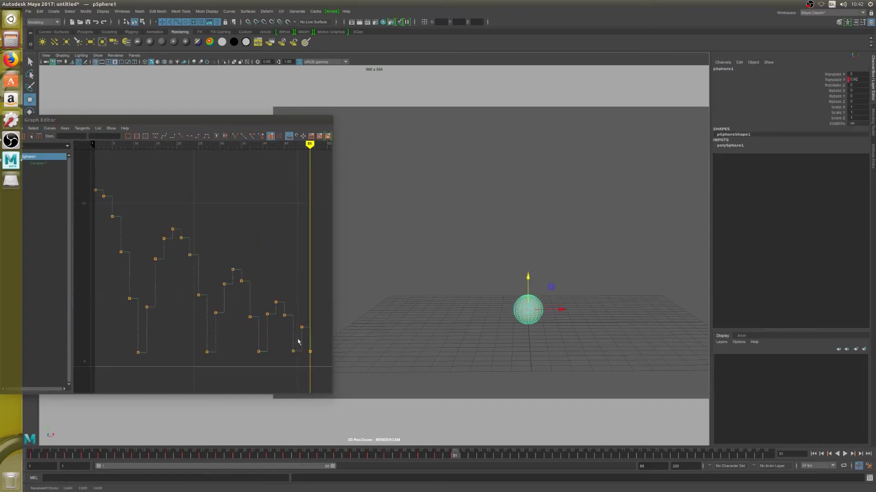
Step: Copy the ground-contact key from frame 47 and paste it over the key on frame 51
left_click_drag(287, 343, 298, 359)
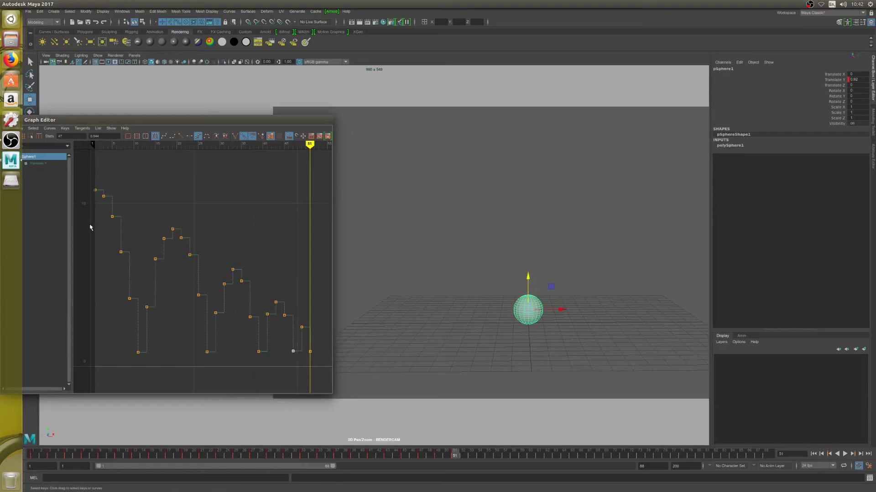
left_click_drag(69, 120, 120, 108)
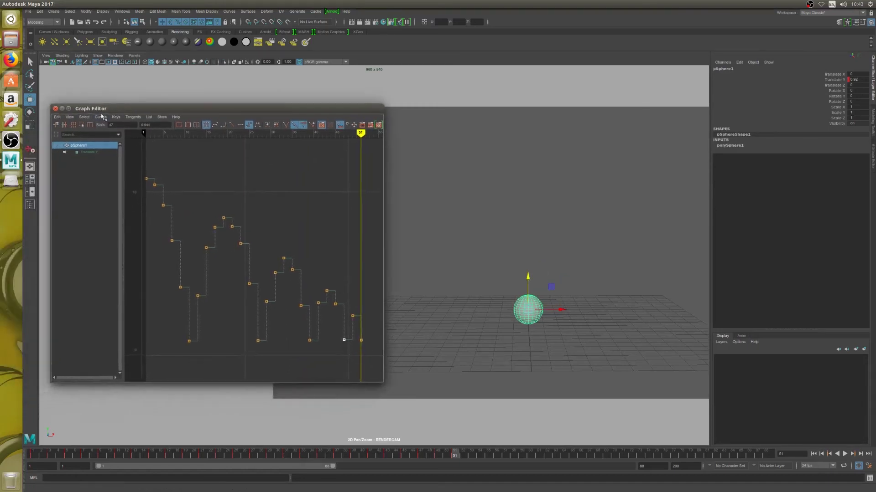
left_click(57, 117)
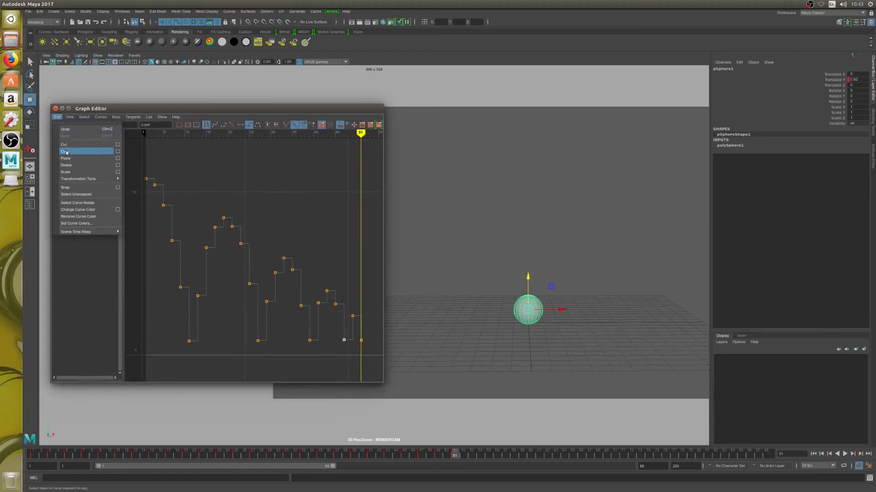
left_click(70, 144)
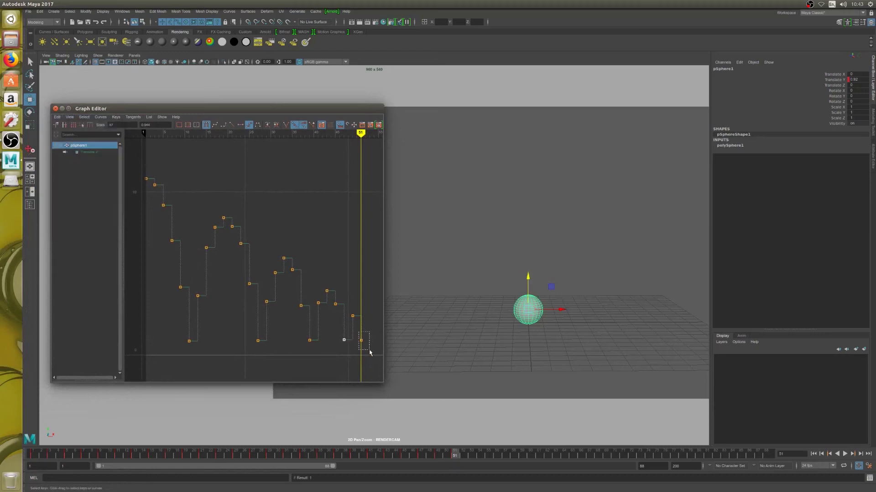
left_click(59, 118)
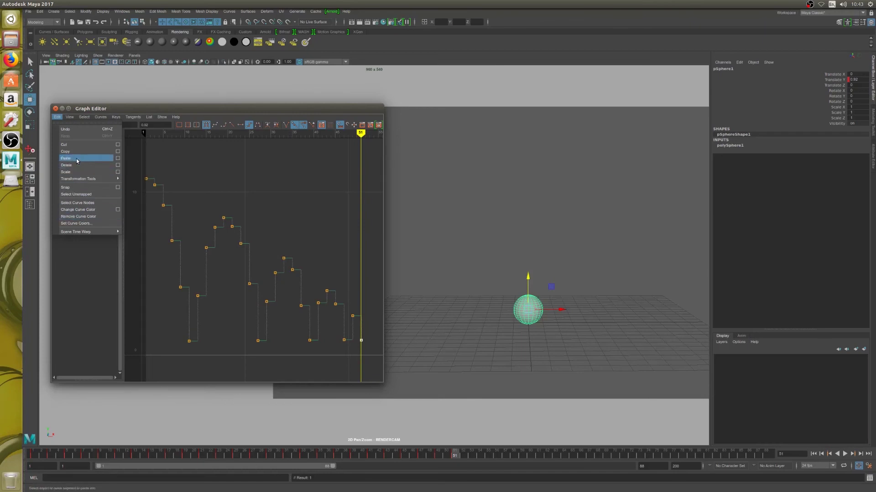
left_click(76, 158)
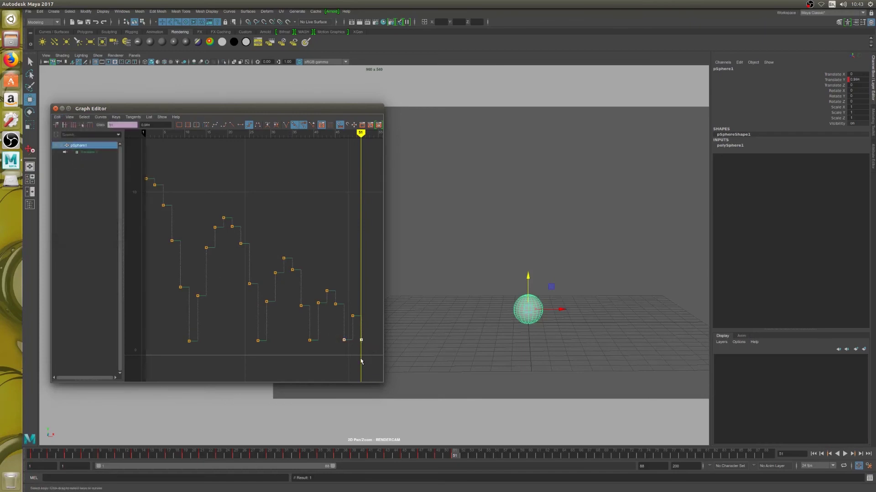
left_click(310, 341)
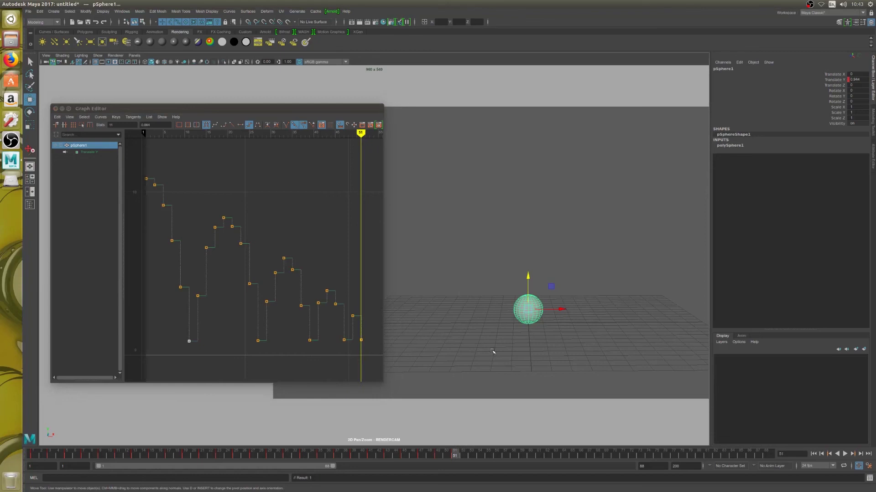
Step: Key a small final hop on frame 52 and paste the copied ground-contact key on frame 53
key("alt+period")
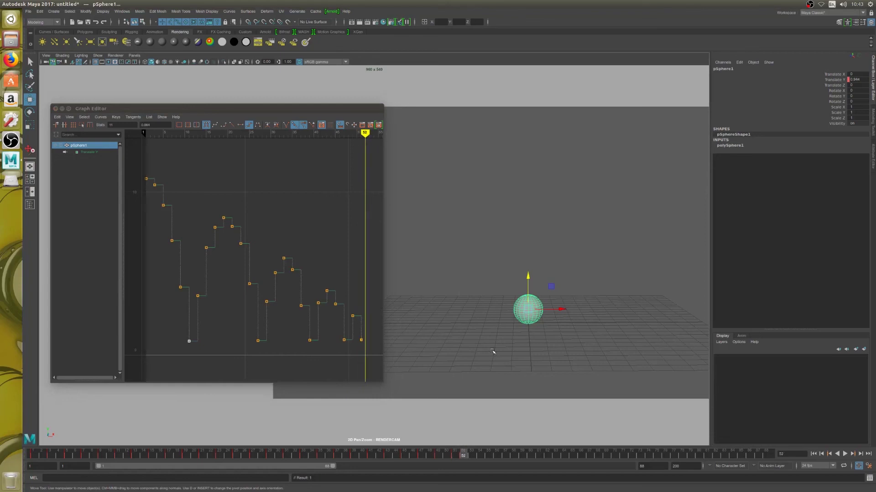
left_click_drag(530, 279, 529, 279)
key("alt+period")
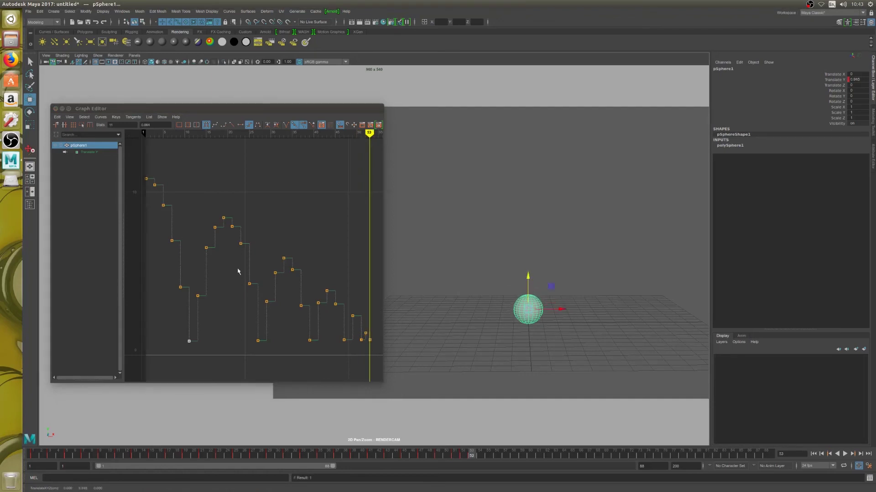
left_click(57, 116)
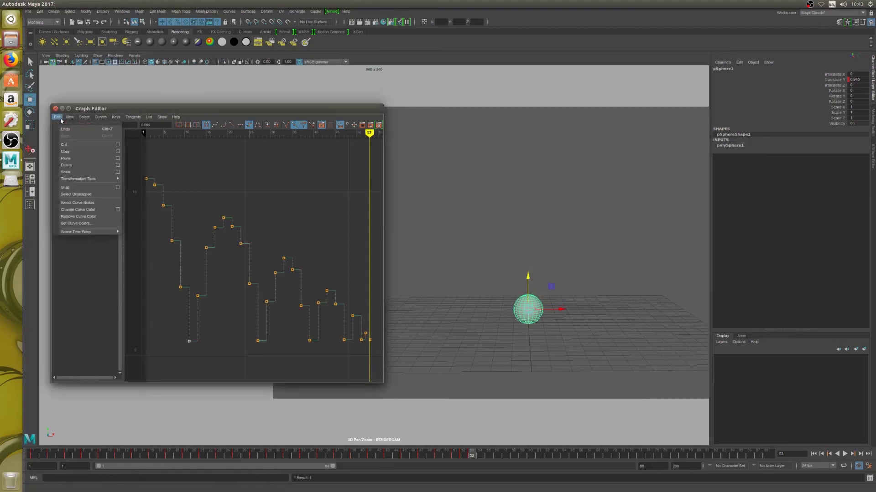
left_click(73, 159)
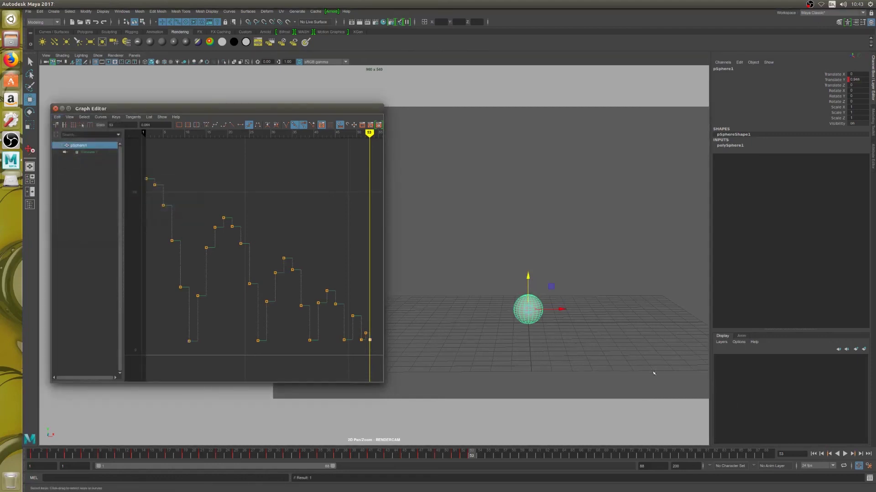
Step: Play the bounce from the start, and lower the fifth arc's peak key on frame 49 to about 1.9
left_click(813, 455)
left_click(844, 454)
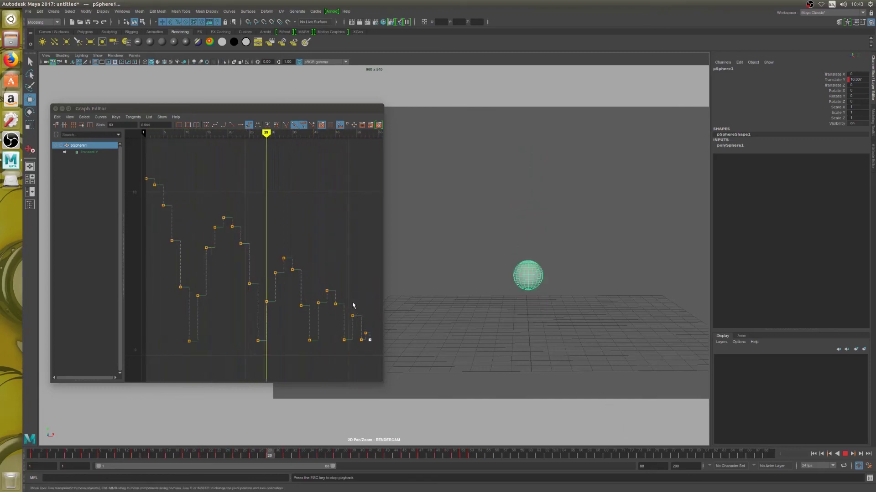
left_click(352, 315)
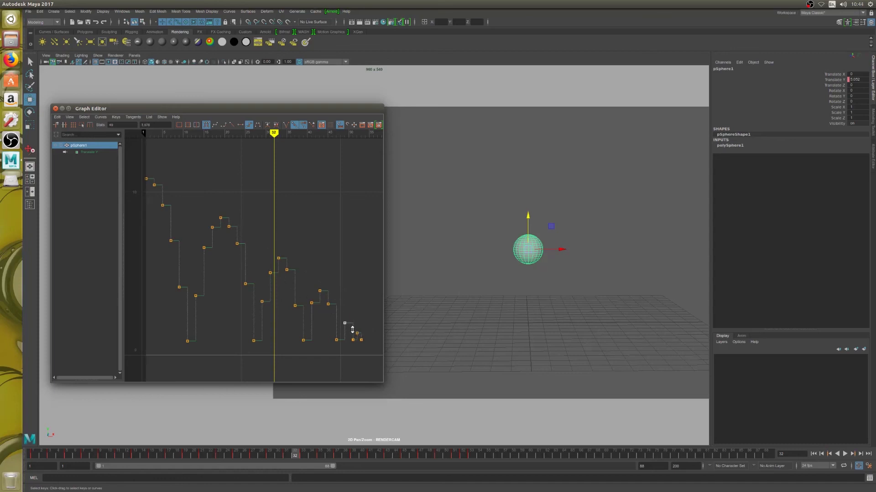
Step: Lower the upper keys of the fourth, third and second arcs so they peak at about 3.1, 5 and 7.9
left_click_drag(308, 277, 333, 308)
middle_click_drag(332, 316, 332, 328, "shift")
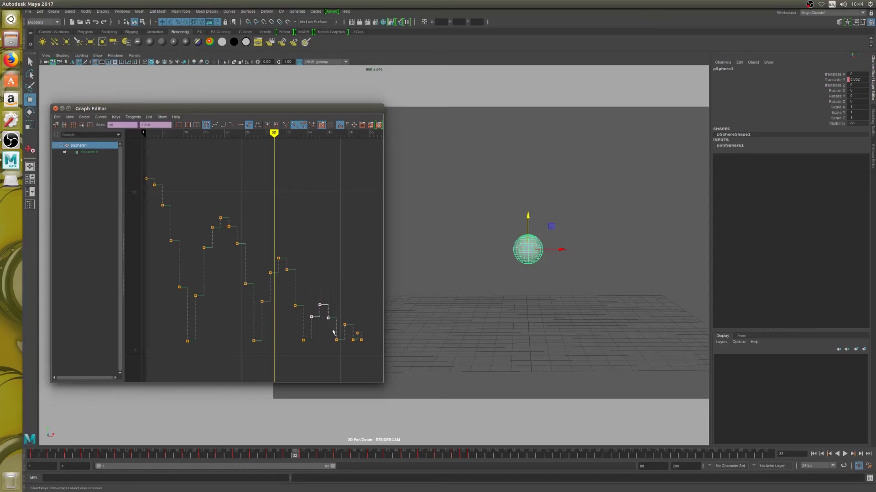
left_click_drag(264, 248, 295, 291)
middle_click_drag(295, 291, 297, 306, "shift")
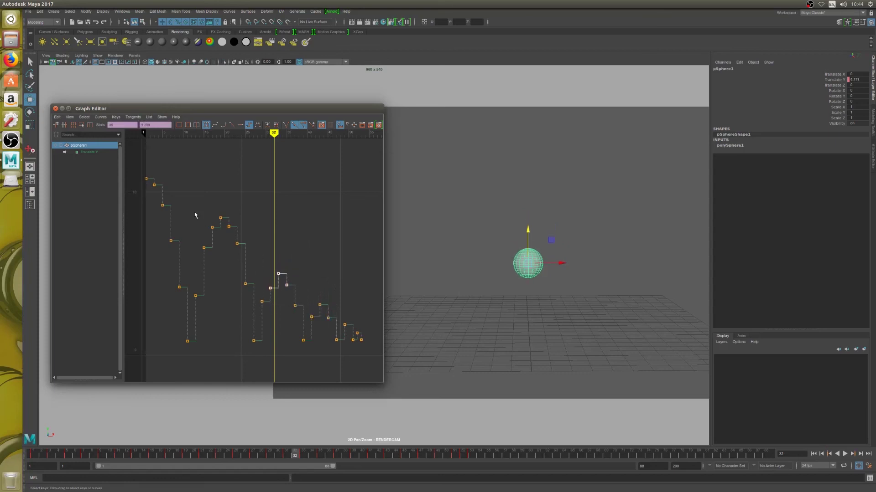
left_click_drag(195, 215, 261, 276)
middle_click_drag(250, 258, 250, 267, "shift")
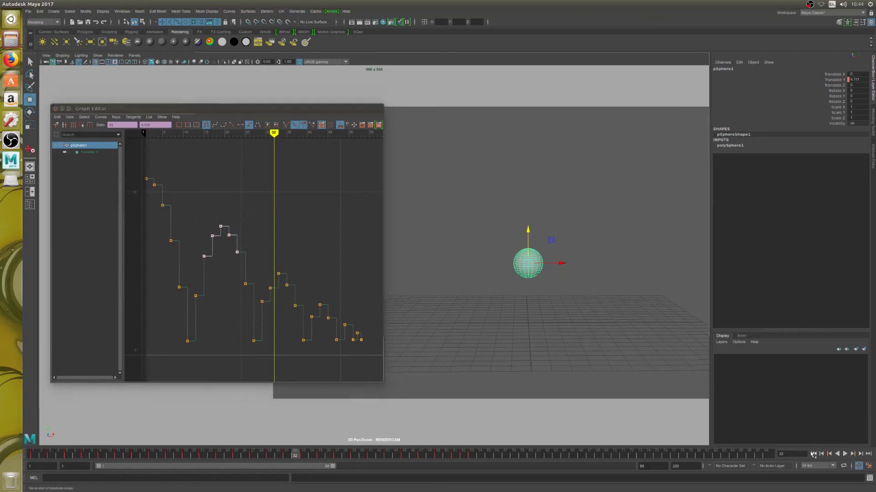
Step: Replay the animation from the first frame to check the spacing of the lowered arcs
left_click(813, 455)
left_click(845, 454)
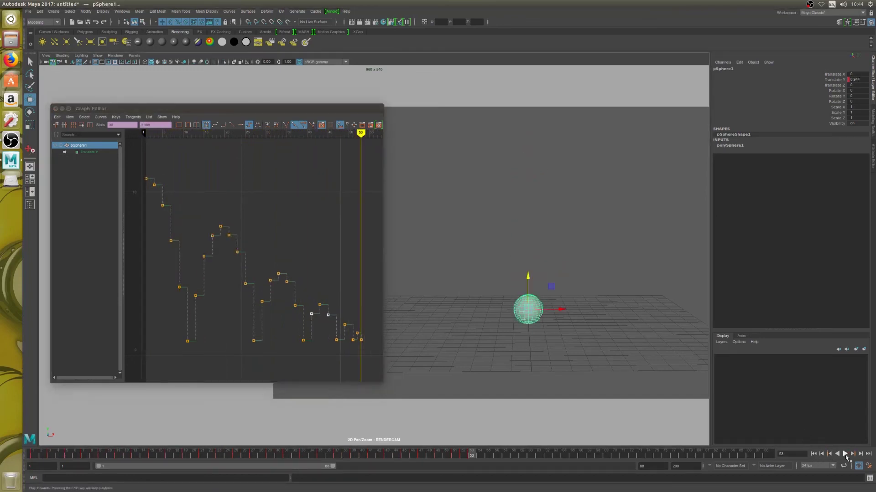
left_click(844, 454)
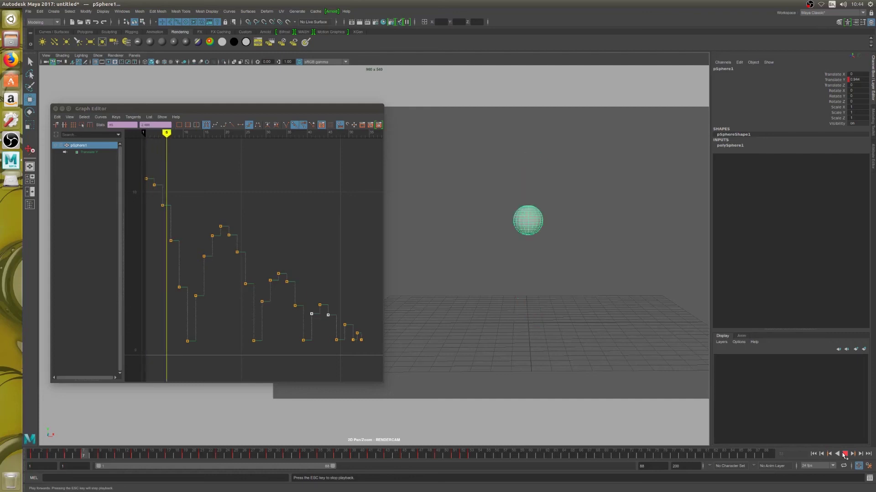